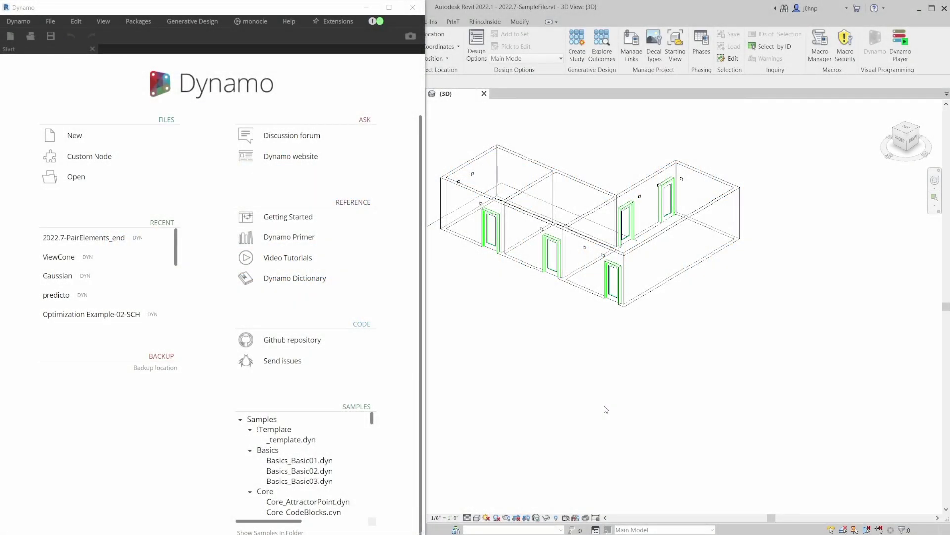
scroll(596, 258, up, 3)
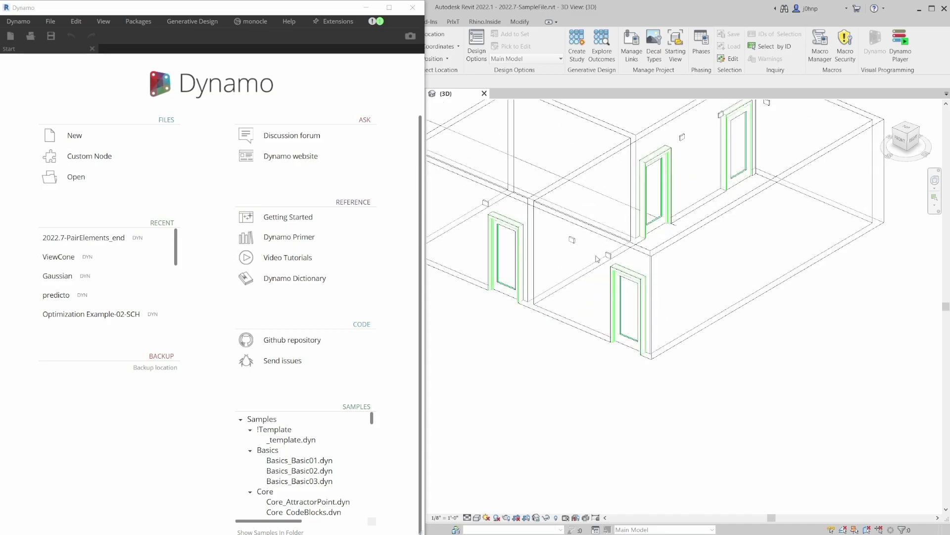
scroll(597, 258, up, 2)
scroll(619, 268, down, 2)
click(644, 297)
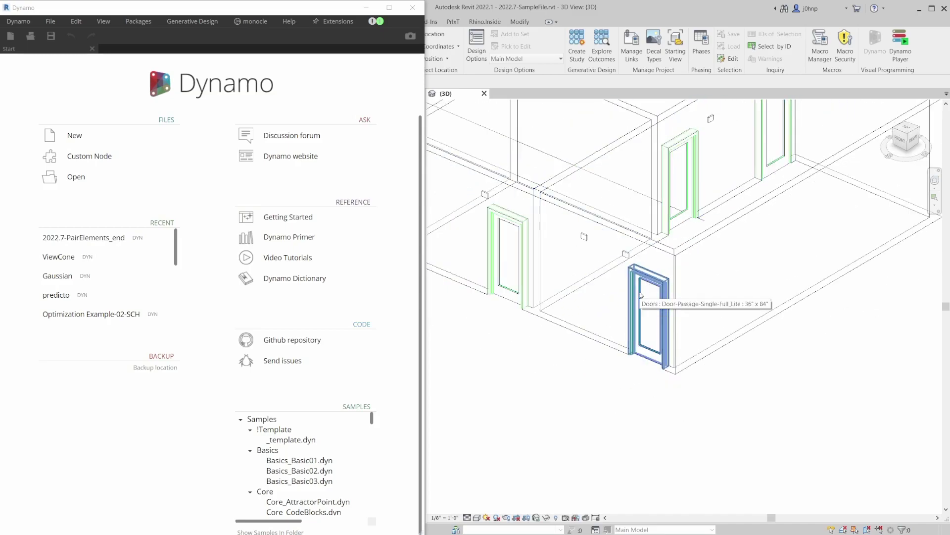
key(Escape)
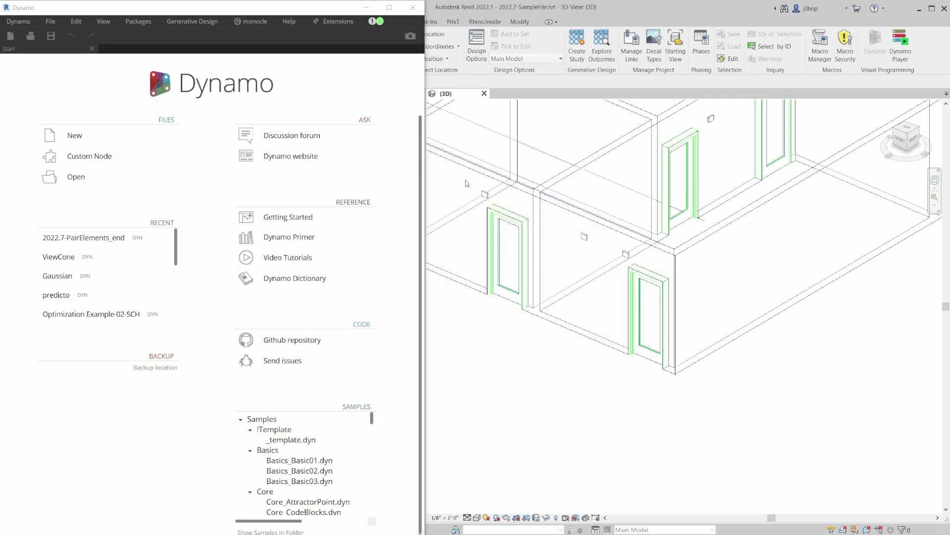
Start a new empty graph, maximize its window and widen the node library.
click(75, 135)
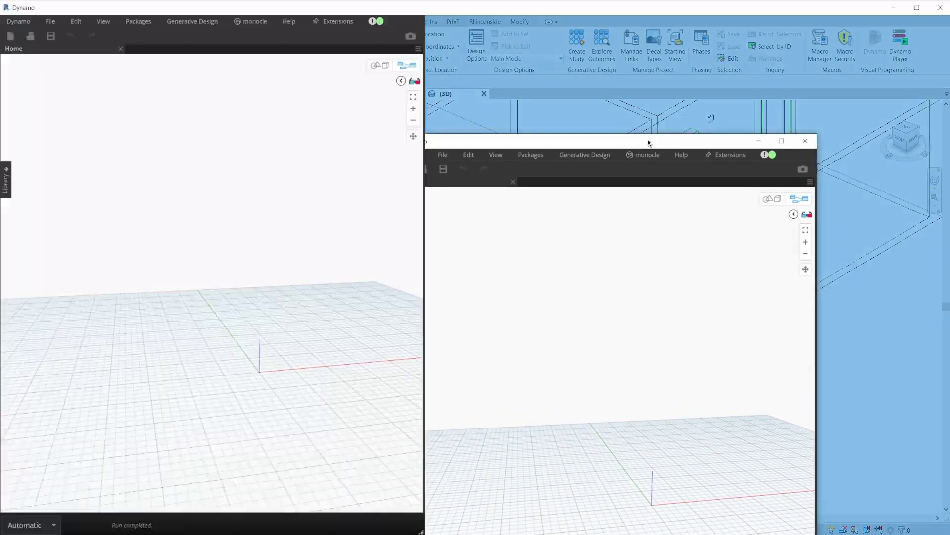
drag(257, 10, 485, 1)
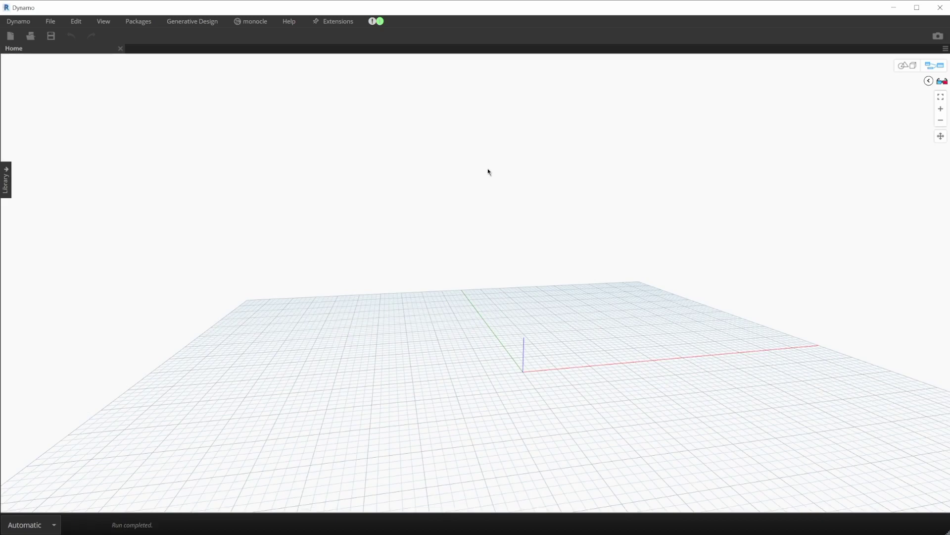
click(6, 177)
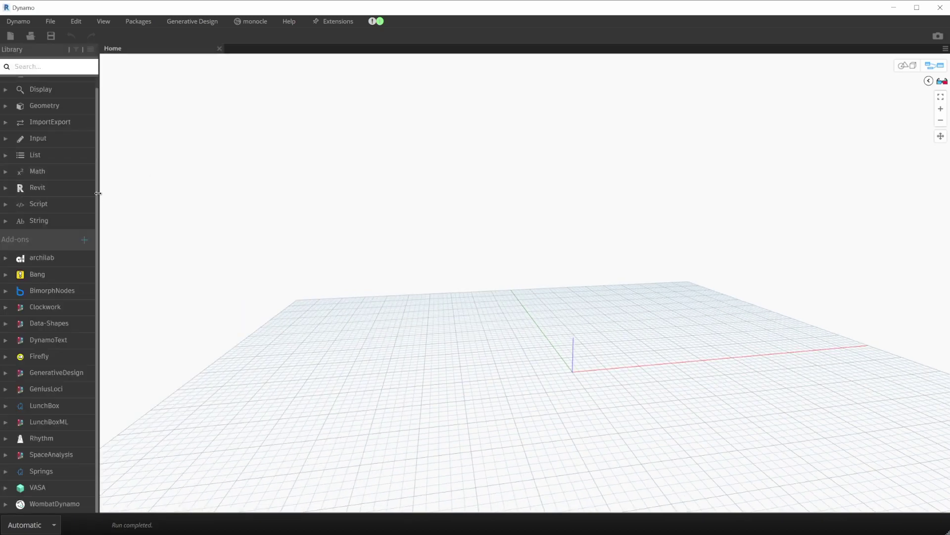
drag(99, 195, 236, 197)
Add All Elements of Category and Categories nodes from Revit > Selection.
click(76, 188)
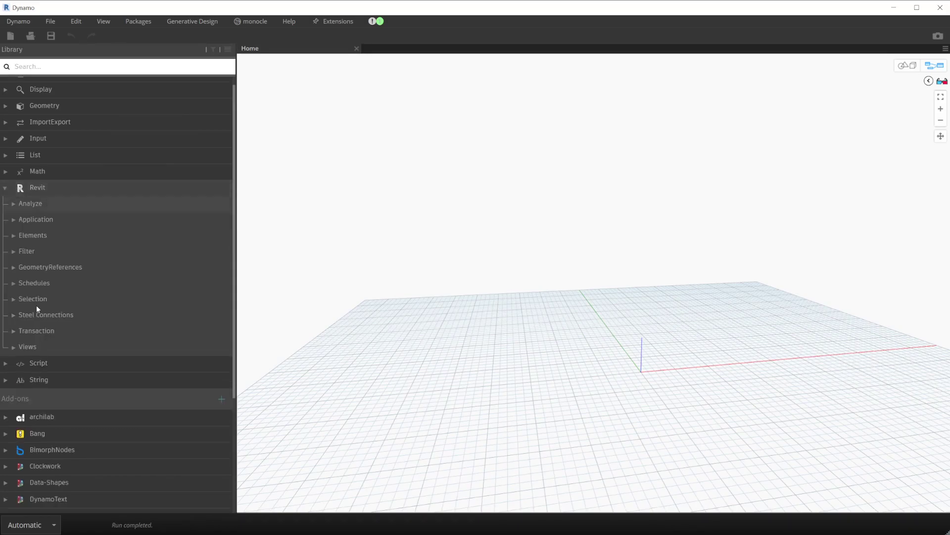
click(32, 289)
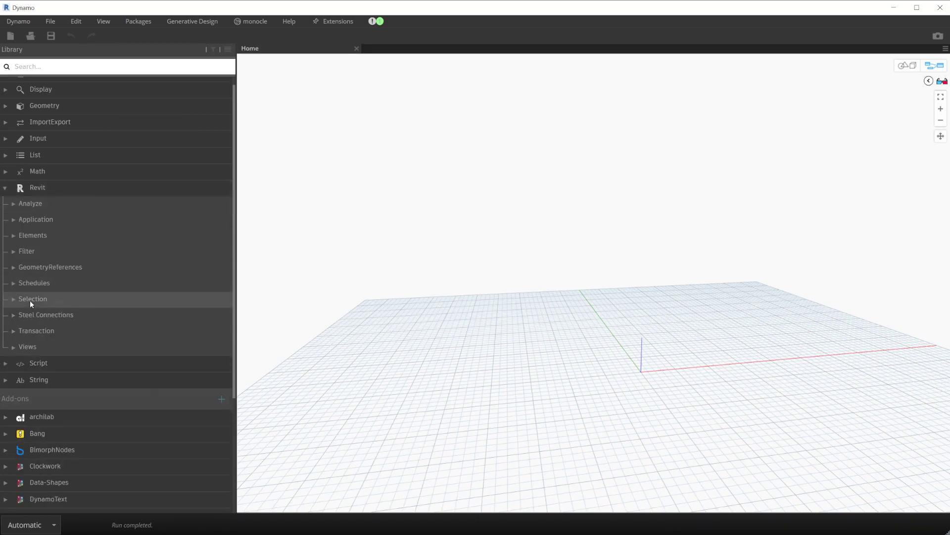
click(30, 300)
click(68, 332)
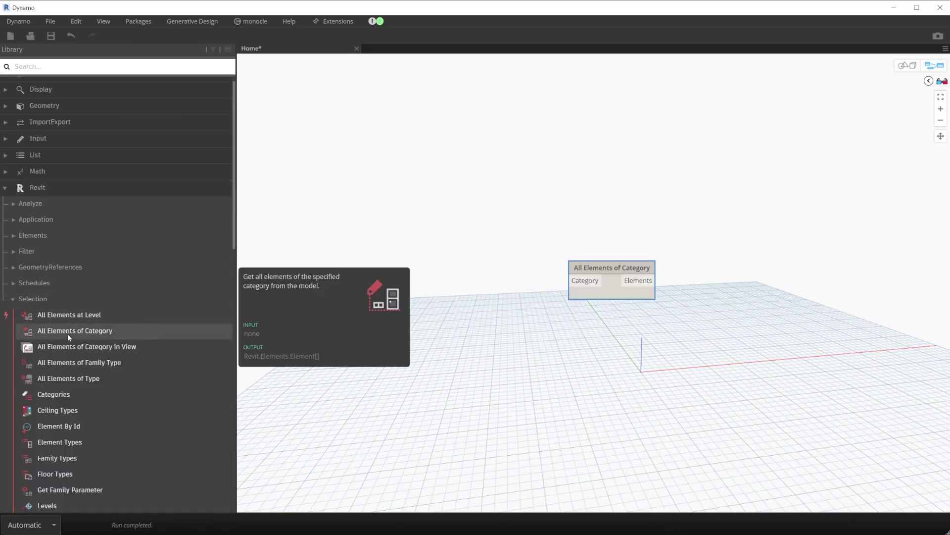
click(56, 389)
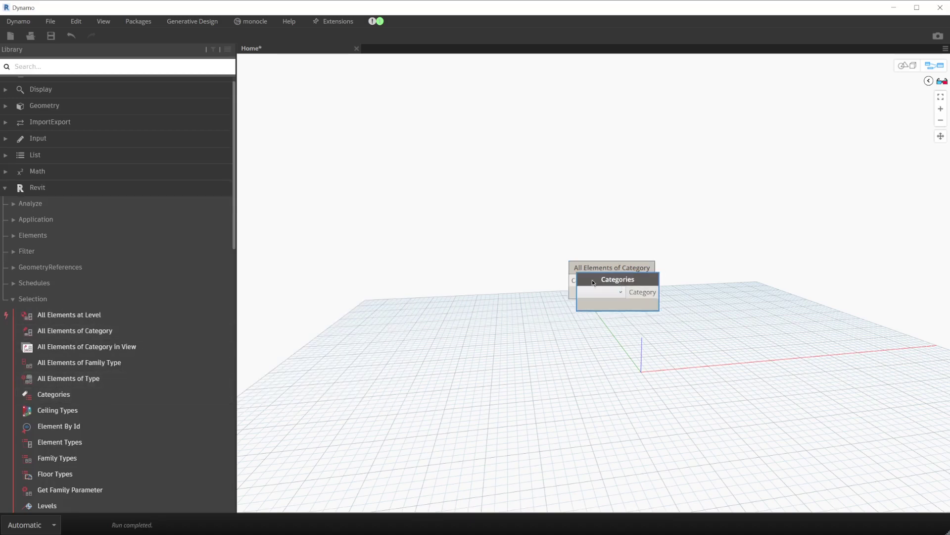
drag(606, 280, 457, 271)
Set the Categories node to Security Devices.
click(456, 269)
scroll(457, 269, down, 10)
key(Down)
key(Down)
key(Down)
key(Down)
key(Down)
key(Down)
key(Down)
key(Down)
key(Up)
key(Return)
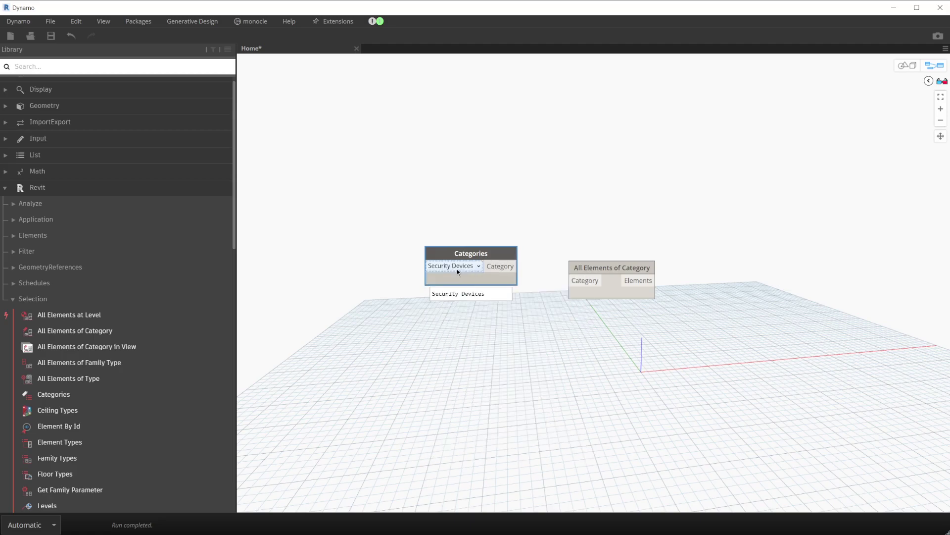
Wire Categories into All Elements of Category and arrange the pair.
drag(515, 266, 570, 280)
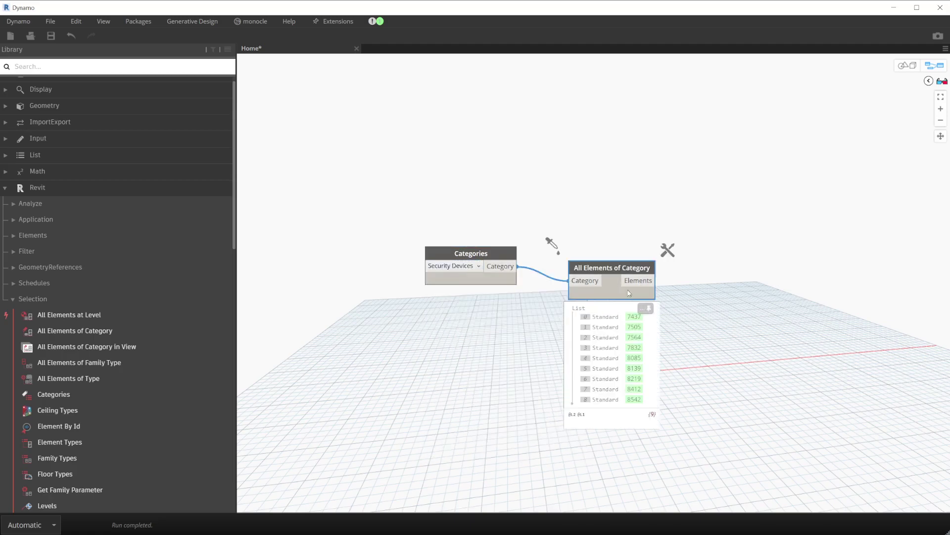
drag(643, 289, 635, 276)
shift+click(481, 246)
drag(481, 243, 423, 222)
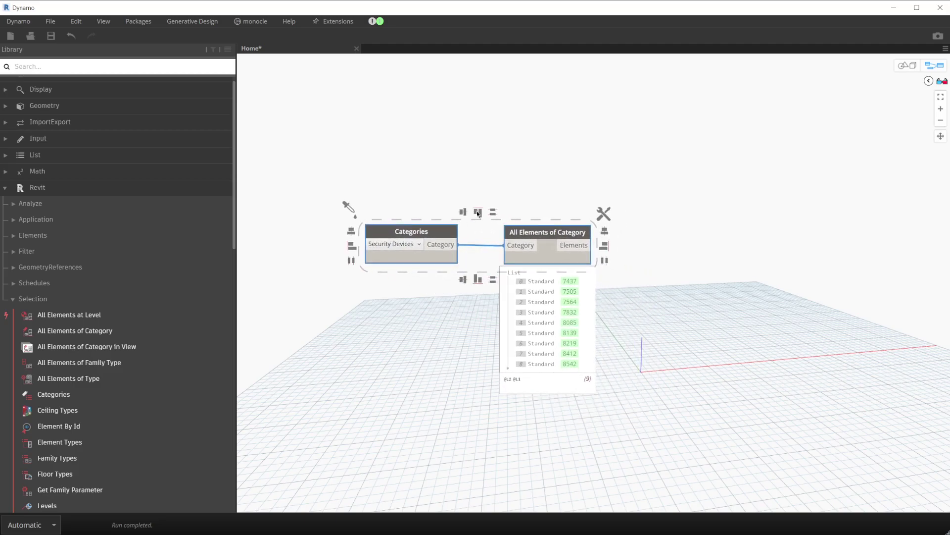
click(477, 211)
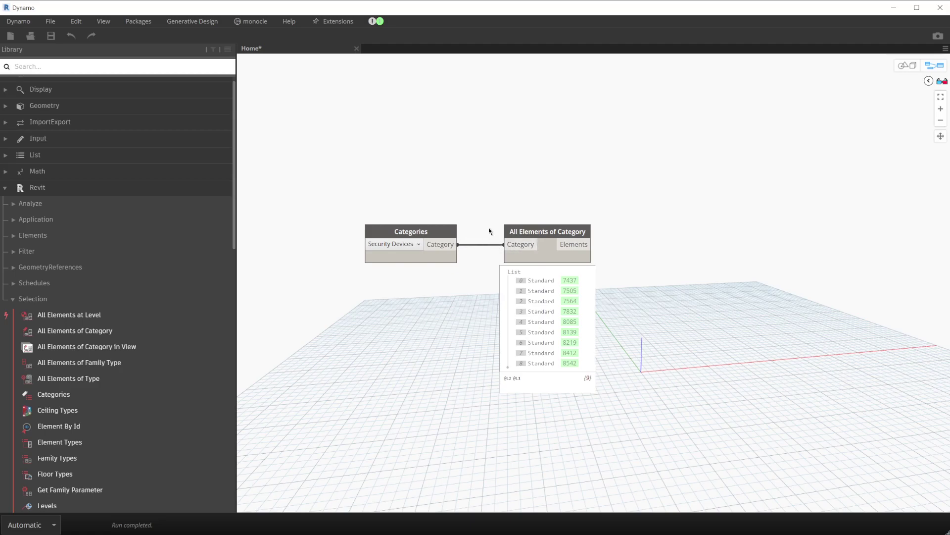
Duplicate the node pair and set the copy's category to Doors.
mouse_move(562, 207)
mouse_down()
mouse_move(400, 227)
mouse_move(371, 124)
mouse_up()
key(ctrl+c)
key(ctrl+v)
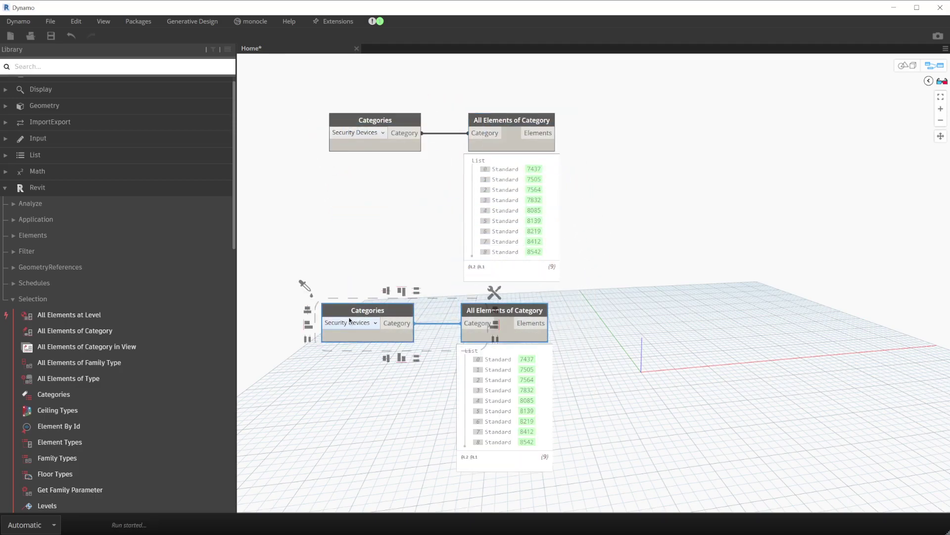
click(350, 322)
click(342, 424)
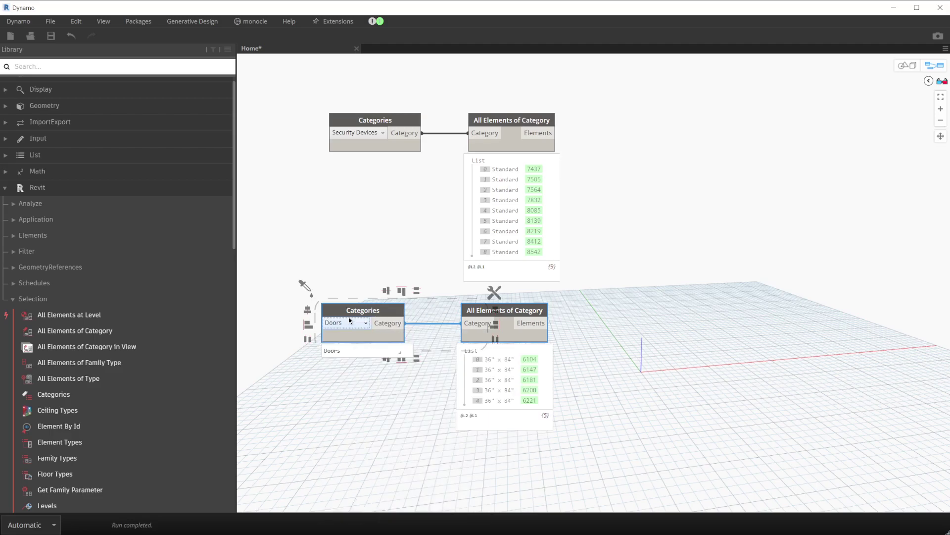
click(444, 278)
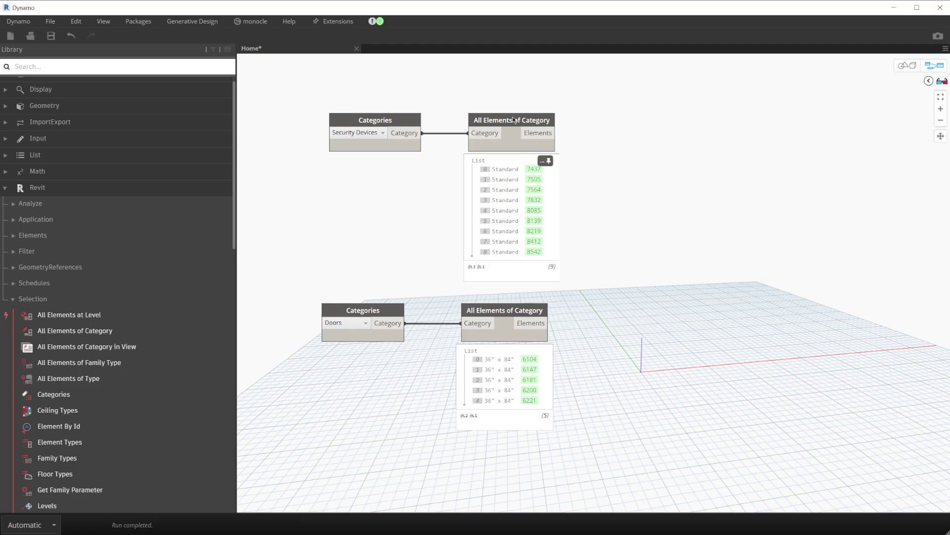
Group the Security Devices pair and the Doors pair each as an Input group.
scroll(665, 180, down, 2)
scroll(563, 159, down, 2)
scroll(565, 173, down, 1)
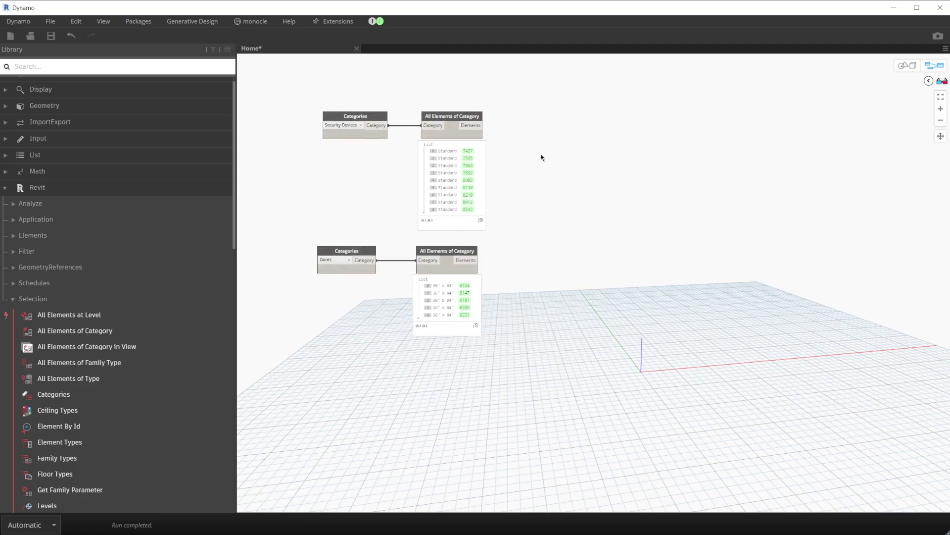
drag(483, 106, 317, 107)
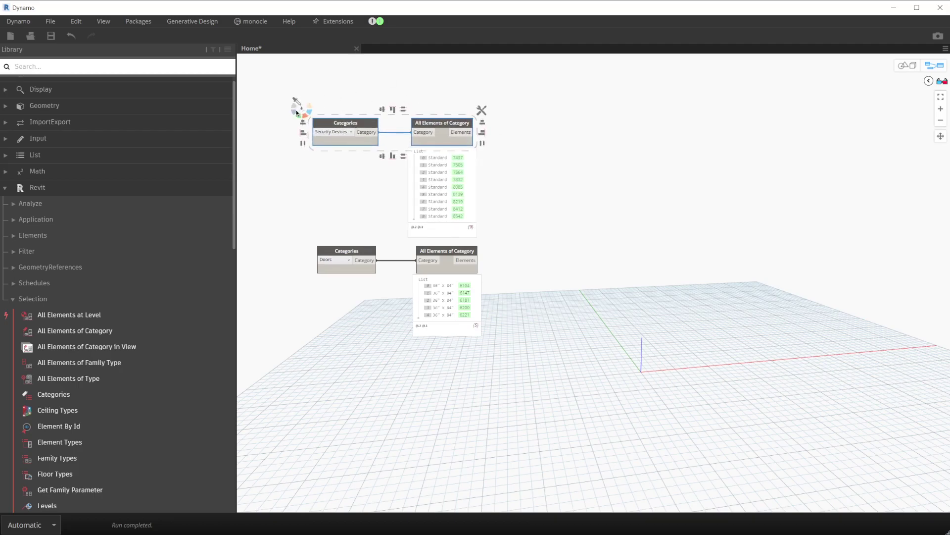
click(294, 114)
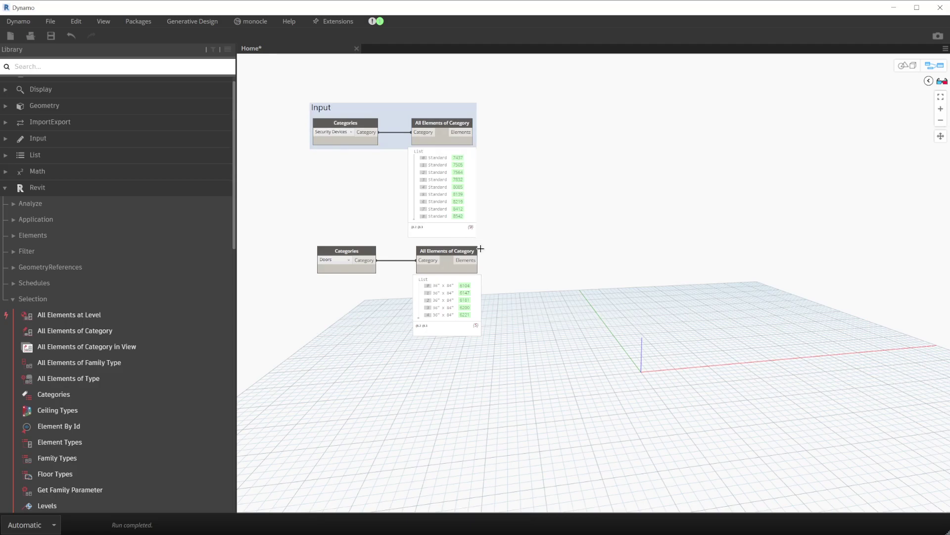
drag(455, 255, 312, 277)
click(299, 240)
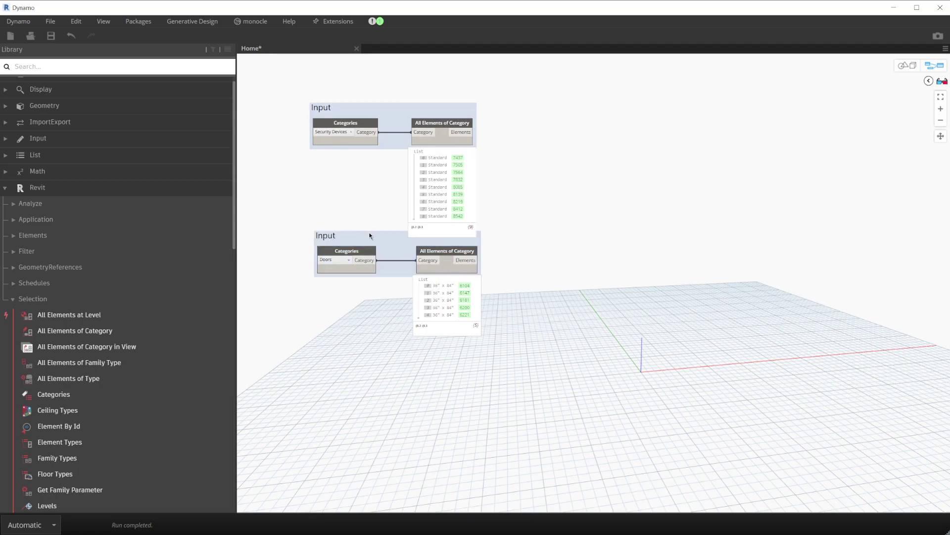
drag(370, 236, 366, 243)
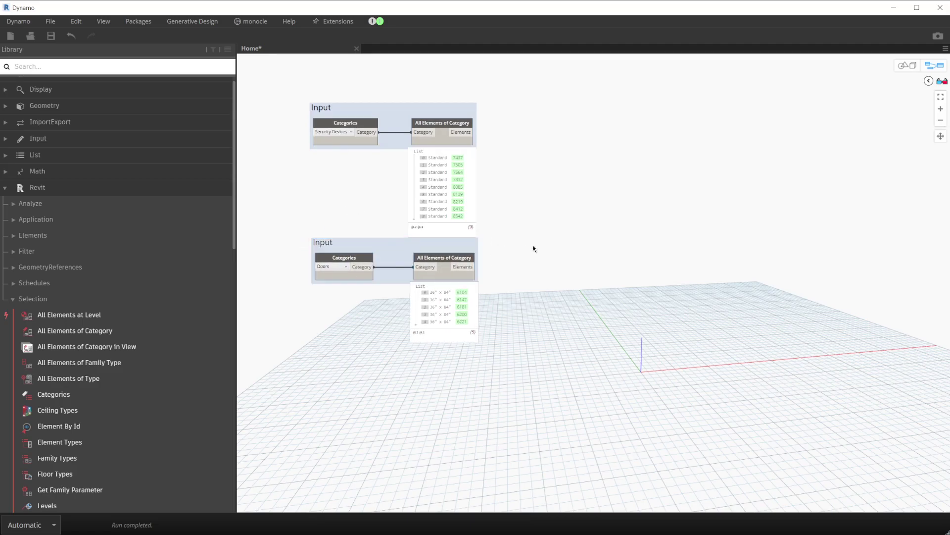
double_click(595, 8)
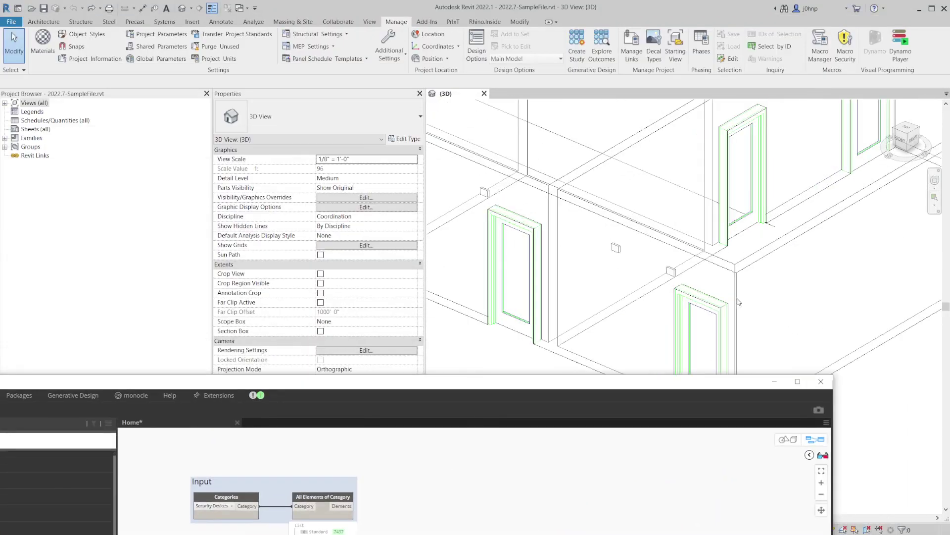
scroll(659, 271, up, 1)
click(672, 271)
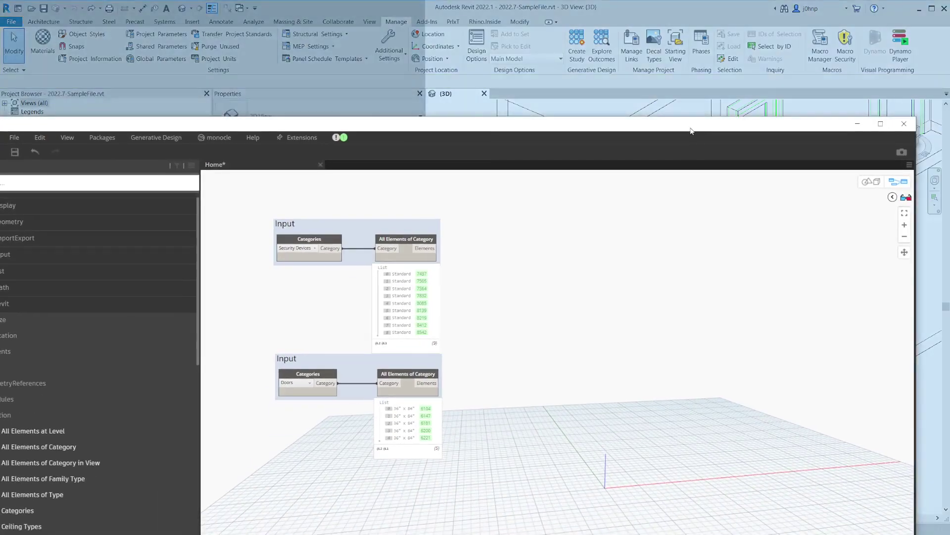
double_click(692, 130)
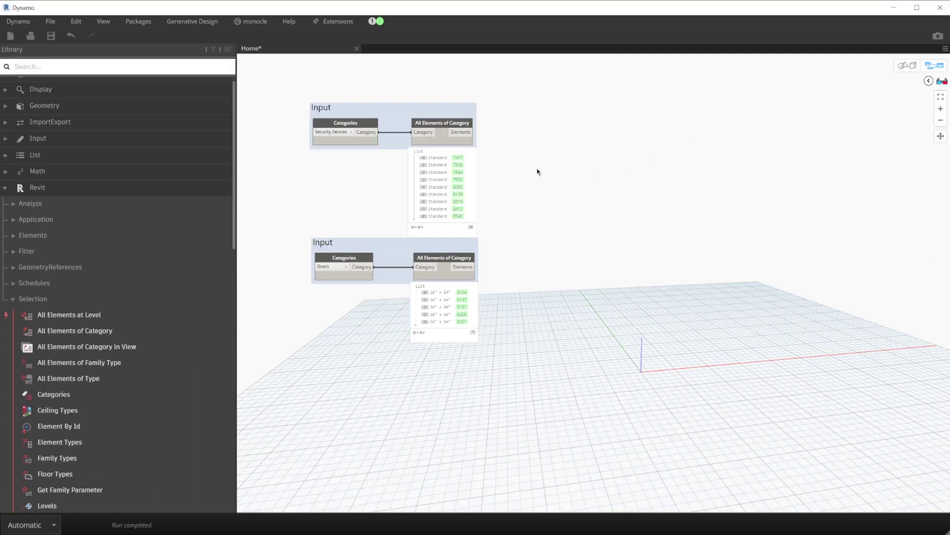
Add Element.GetLocation and feed it the nine security device elements.
right_click(544, 143)
text(getl)
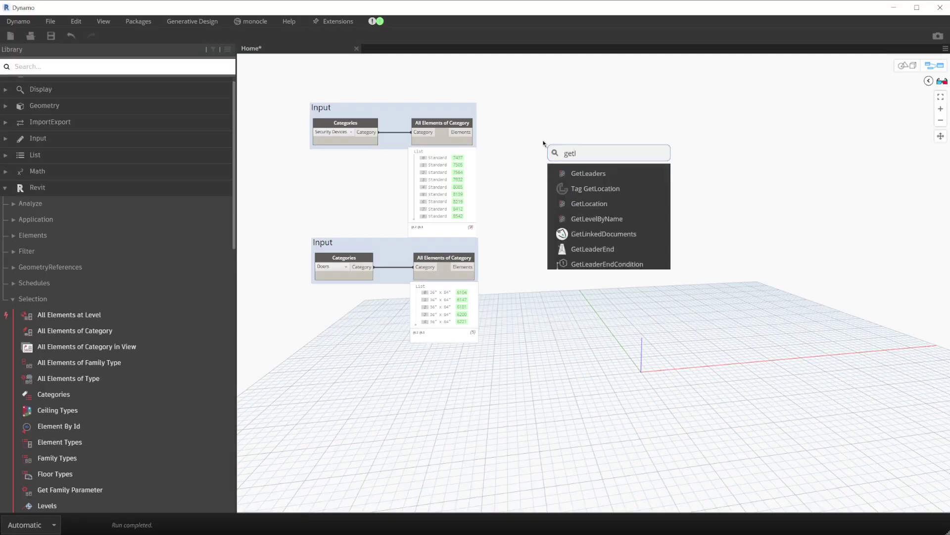
text(oca)
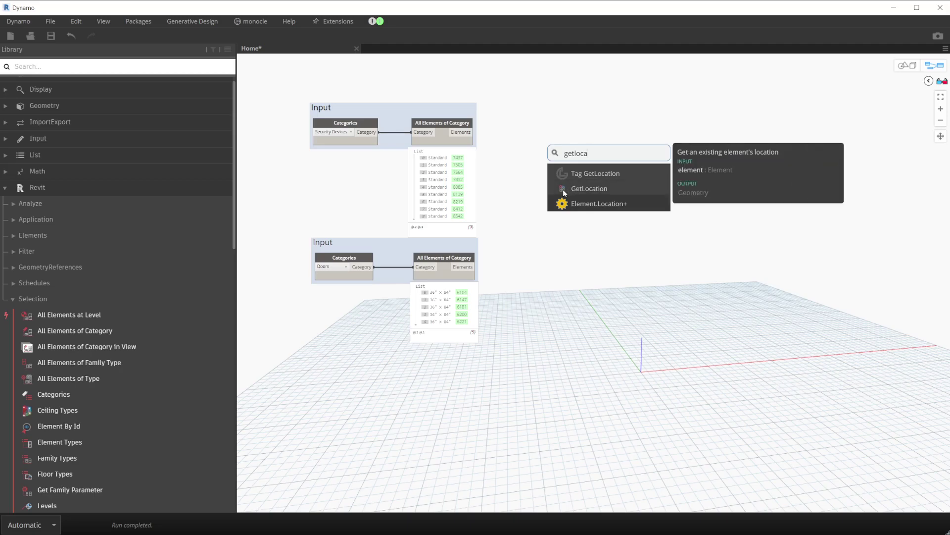
click(598, 192)
drag(604, 196, 528, 124)
drag(473, 132, 528, 135)
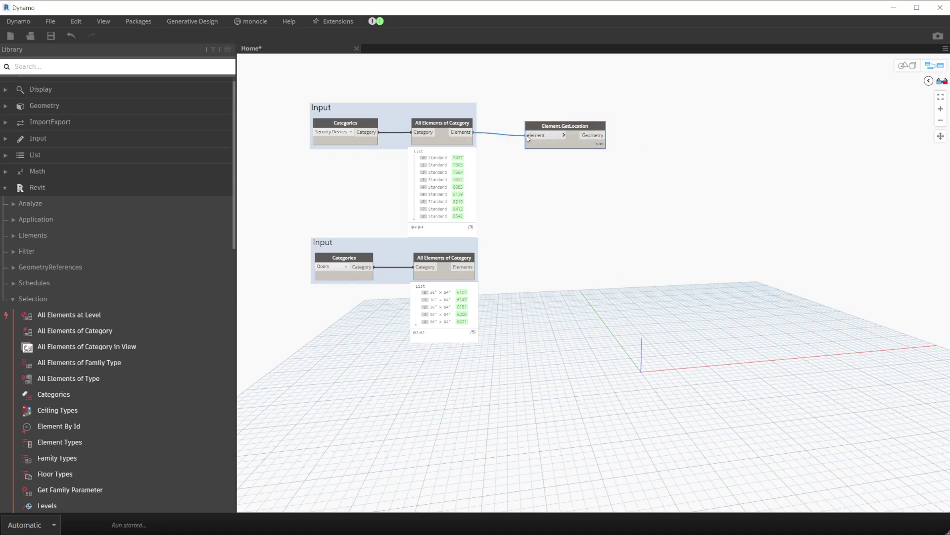
Orbit the background preview to check the location dots, then tidy the node.
mouse_move(565, 135)
click(907, 65)
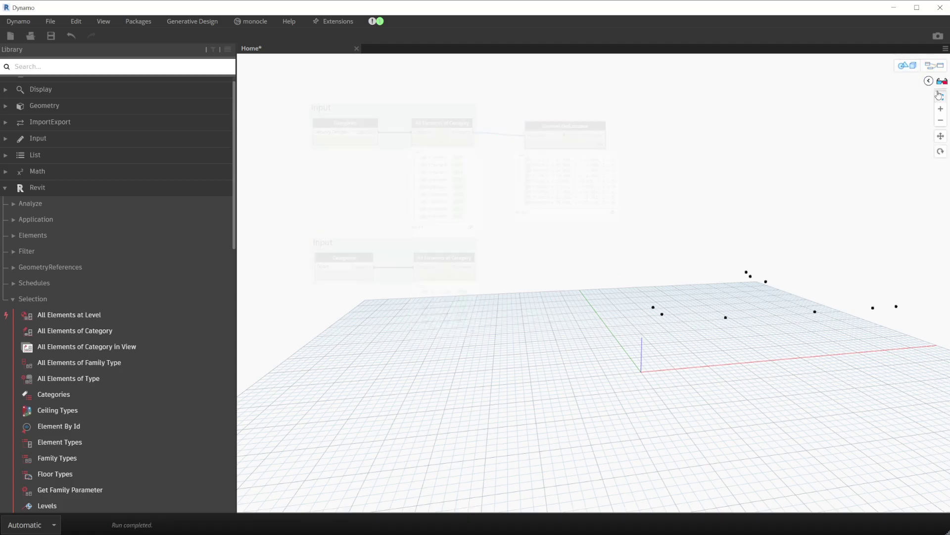
drag(876, 176, 863, 187)
click(934, 65)
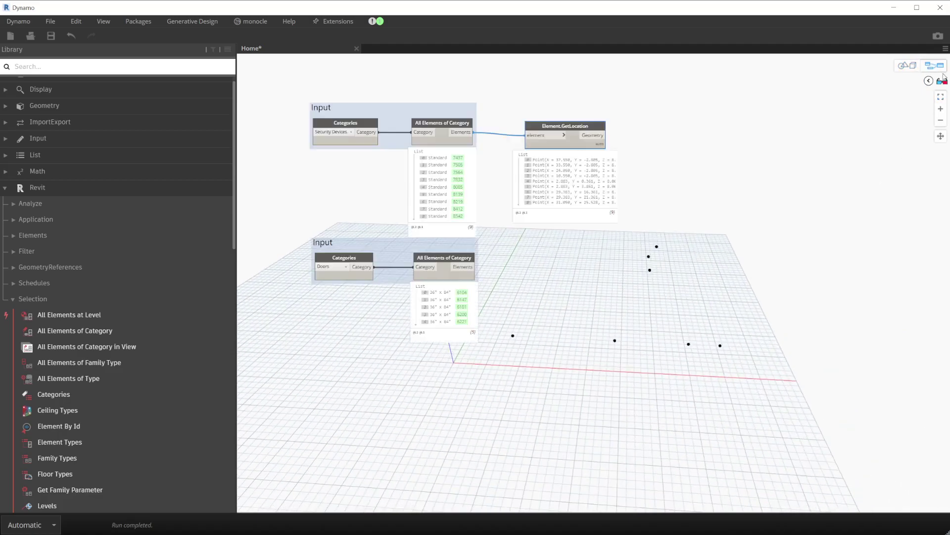
drag(580, 129, 581, 125)
click(612, 249)
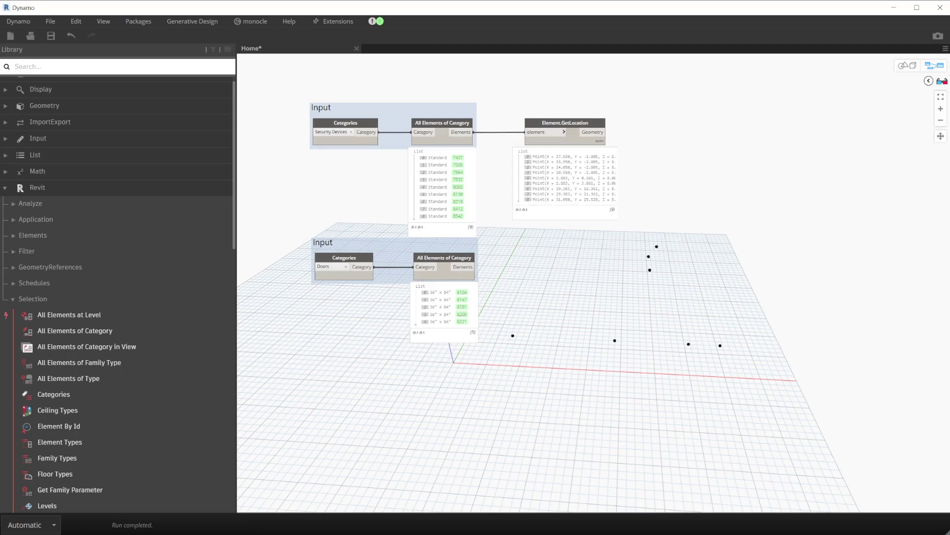
Add Sphere.ByCenterPointRadius from Geometry > Solids > Sphere, fed by the location points.
click(8, 109)
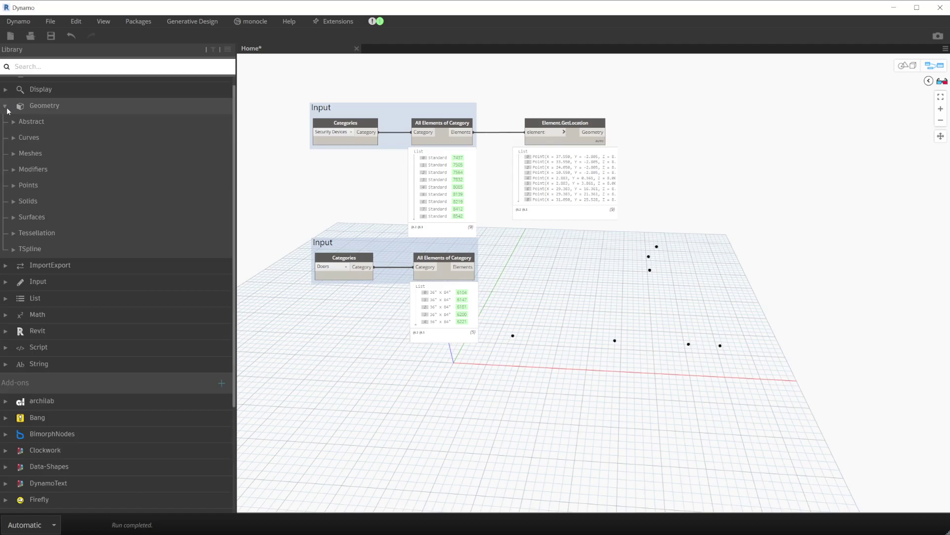
click(12, 202)
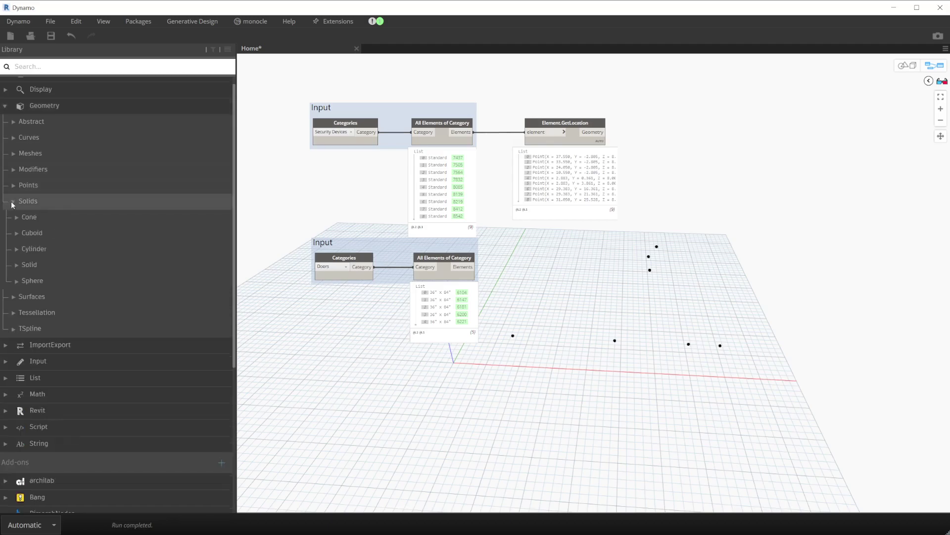
click(22, 280)
click(99, 310)
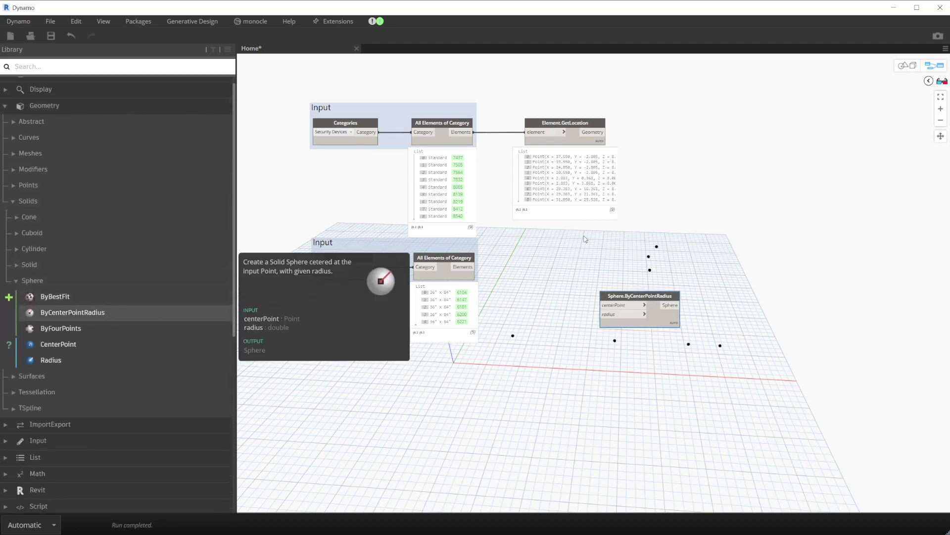
drag(637, 297, 700, 126)
drag(602, 135, 662, 134)
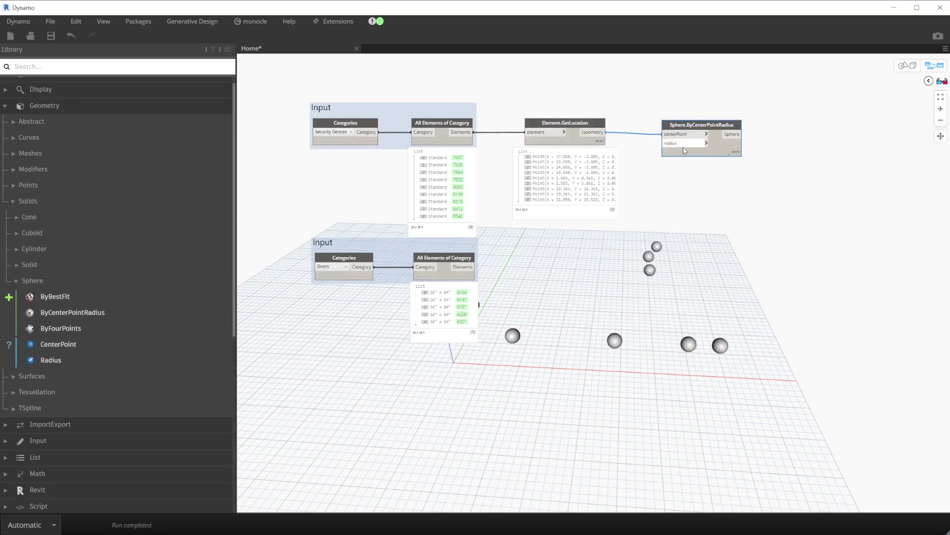
Add a Number Slider and connect it to the sphere radius.
scroll(696, 155, up, 2)
scroll(697, 156, up, 2)
scroll(696, 156, up, 1)
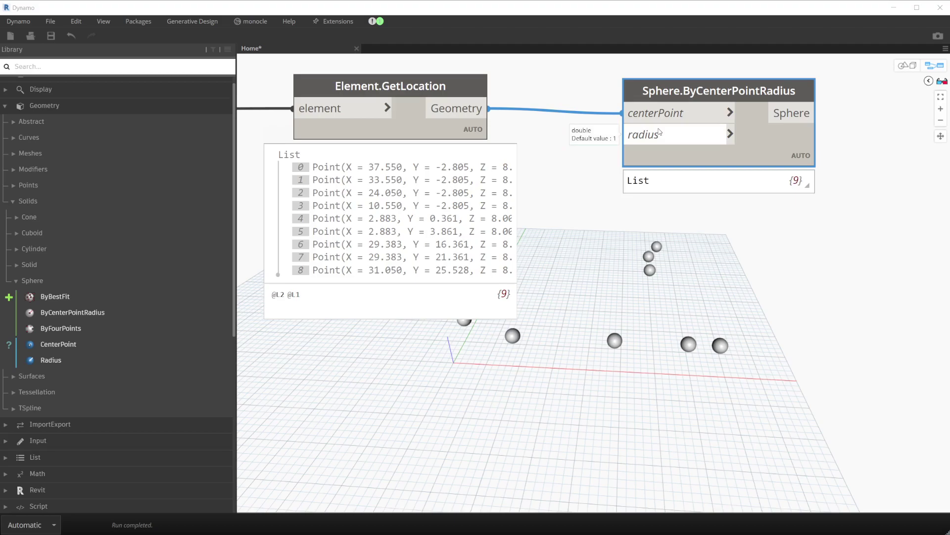
scroll(632, 206, down, 2)
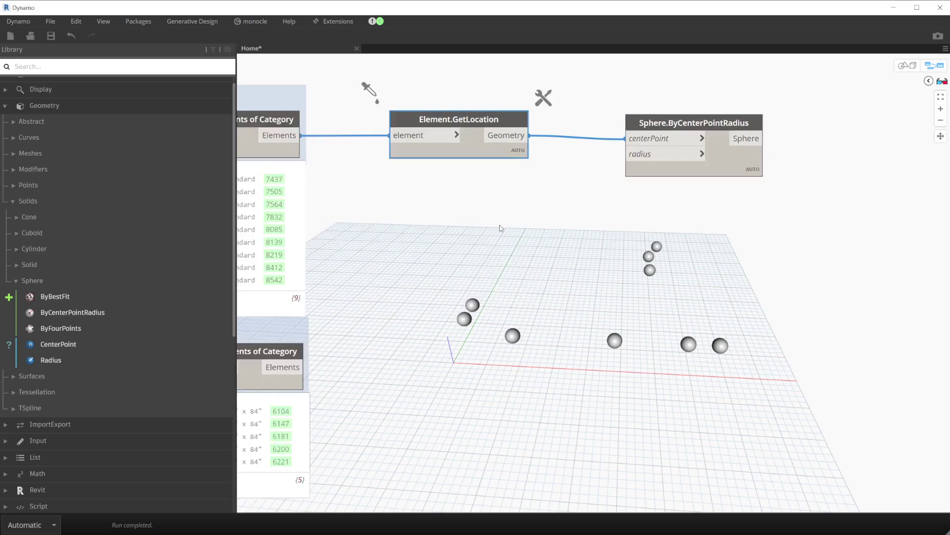
right_click(500, 225)
text(slider)
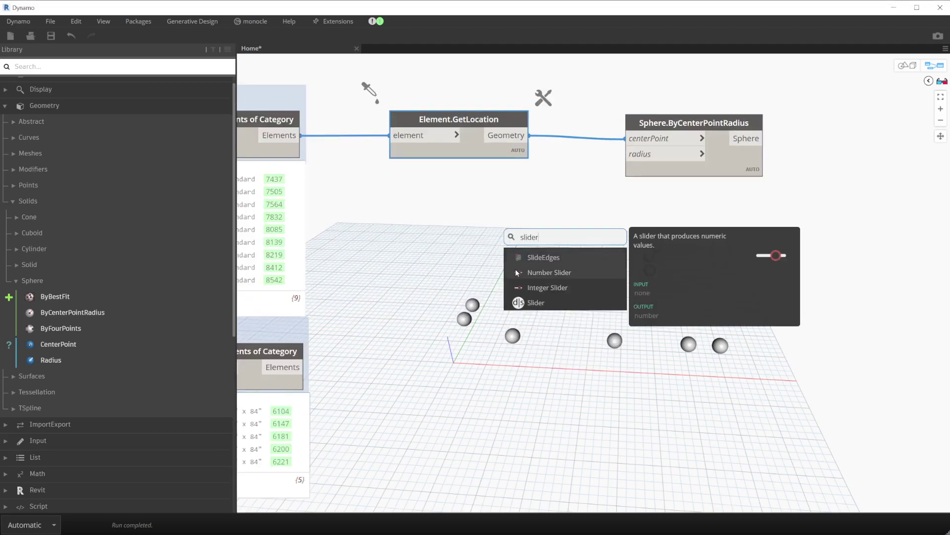
click(518, 273)
drag(667, 282, 502, 224)
click(594, 239)
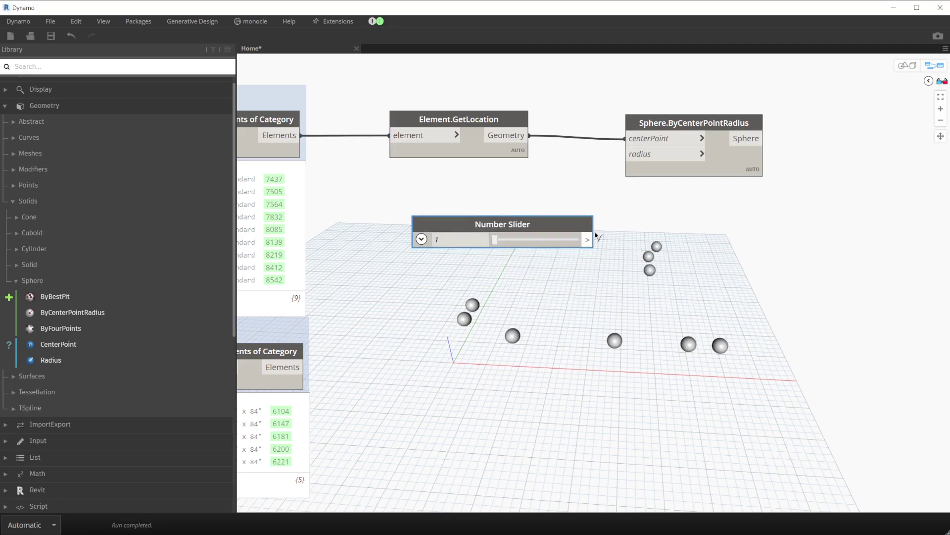
click(681, 155)
Enlarge the sphere radius and set the slider's minimum to 1.
drag(495, 241, 425, 243)
click(421, 239)
double_click(460, 262)
text(1)
key(Return)
click(422, 239)
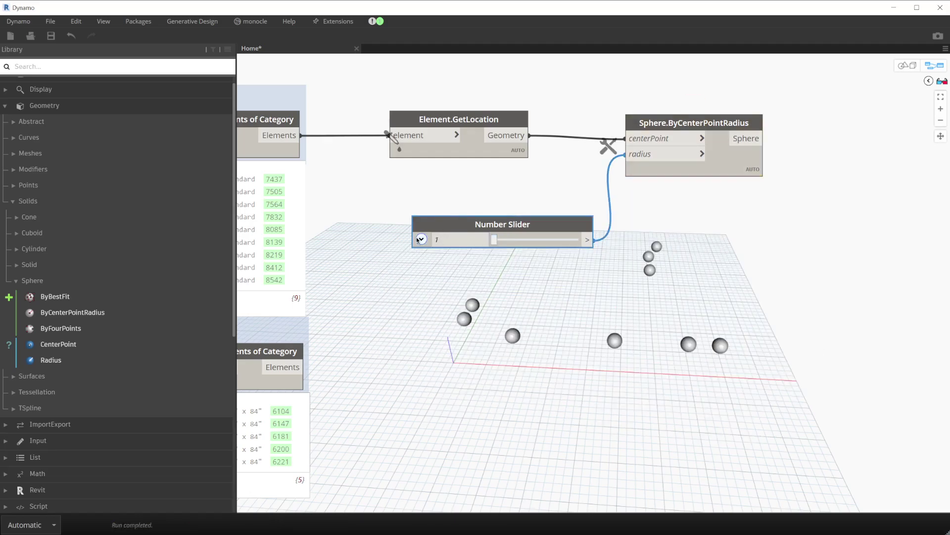
Unpin the Security Devices and Doors data previews and move the sphere node right.
scroll(452, 223, down, 5)
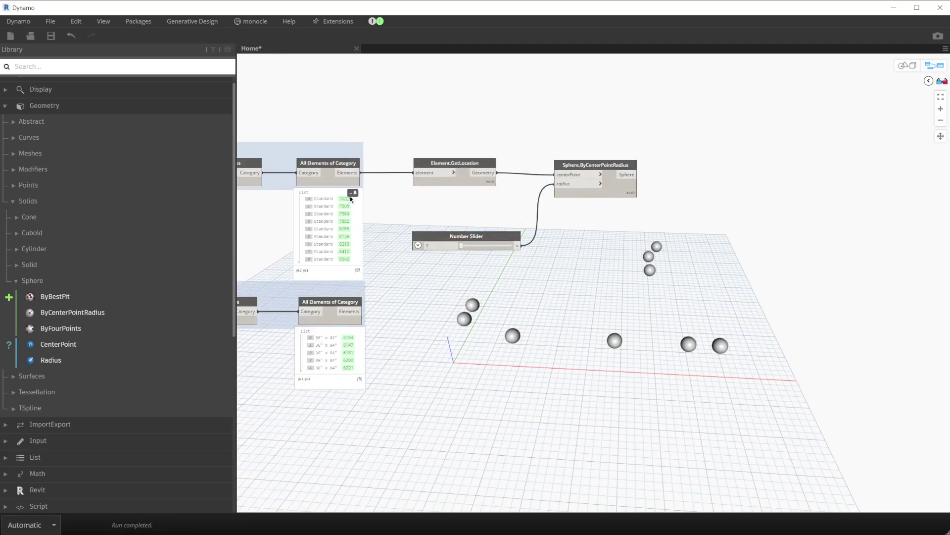
click(349, 195)
click(352, 332)
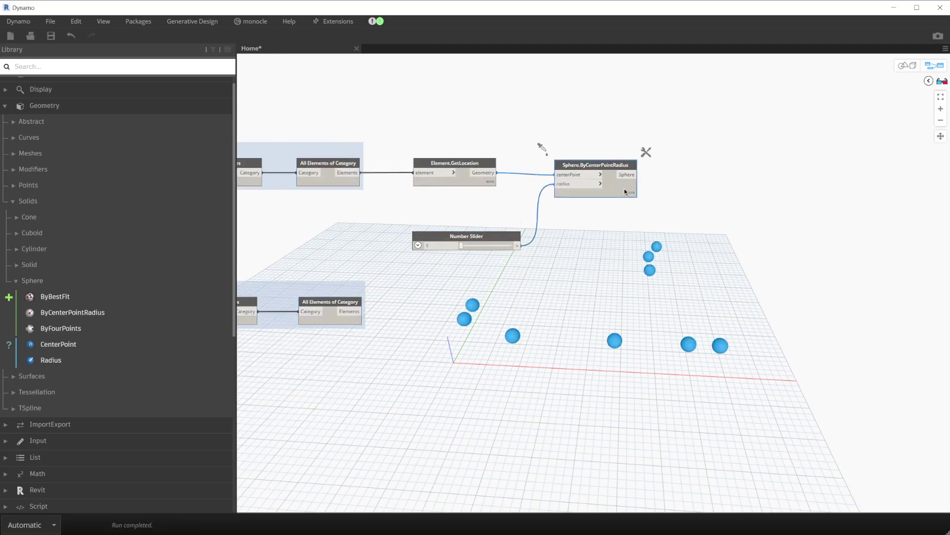
drag(628, 189, 667, 185)
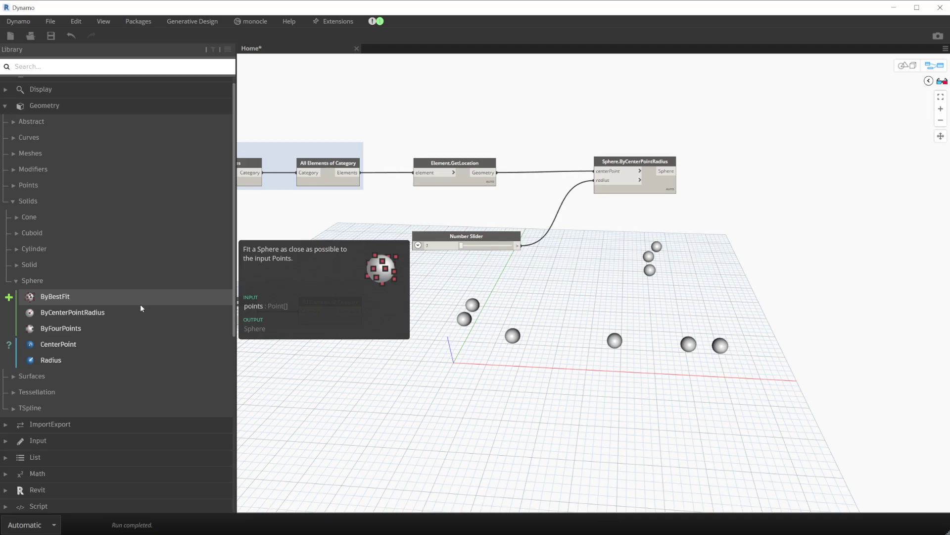
Add BimorphNodes' SolidIntersectionResult.IntersectingElements node right of the spheres.
key(ctrl+v)
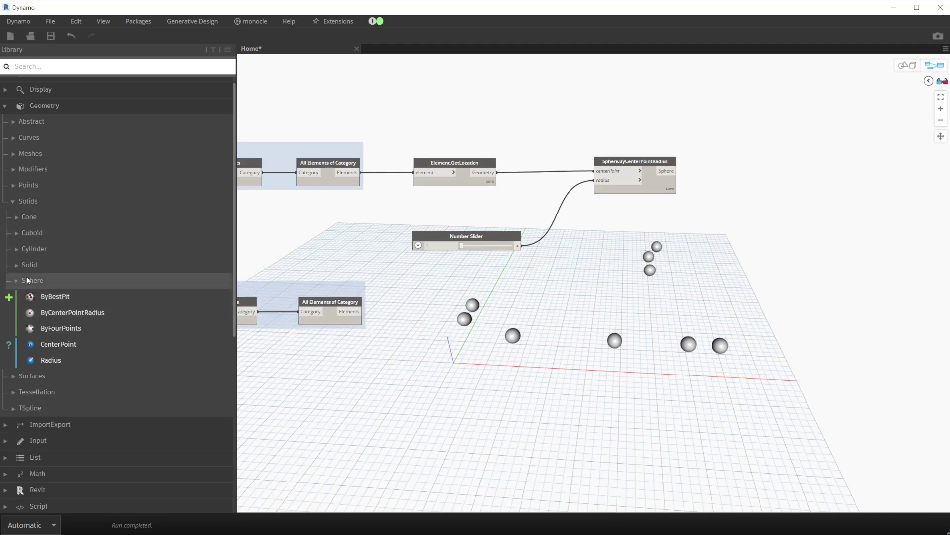
click(16, 201)
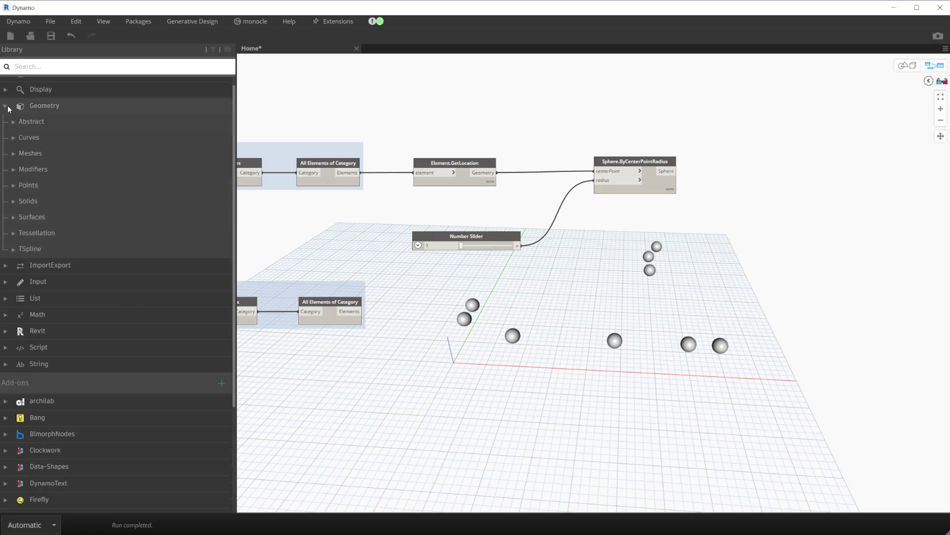
click(31, 106)
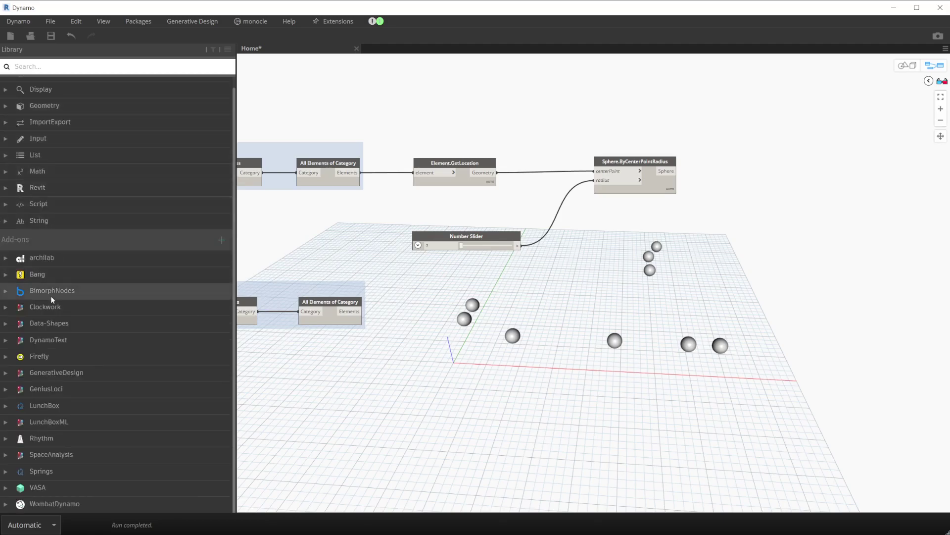
click(5, 296)
scroll(29, 267, down, 1)
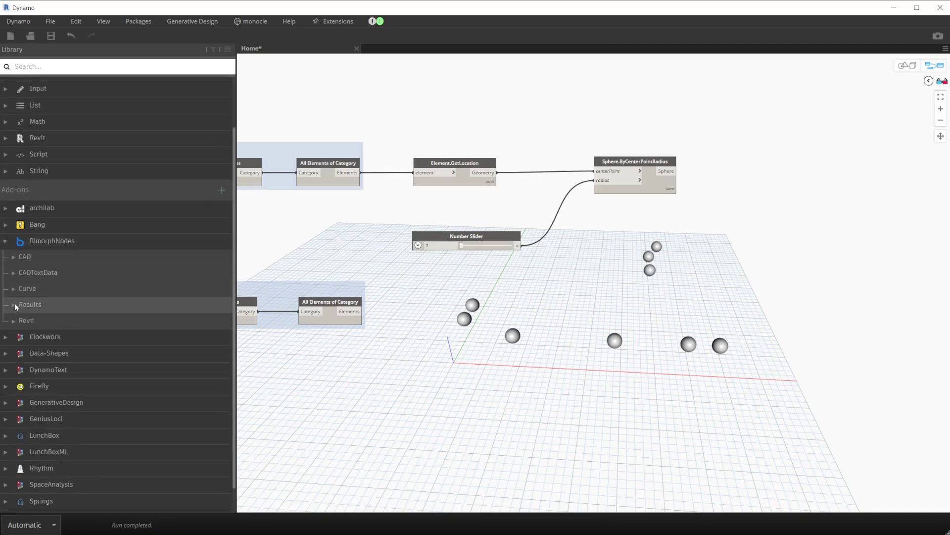
click(13, 305)
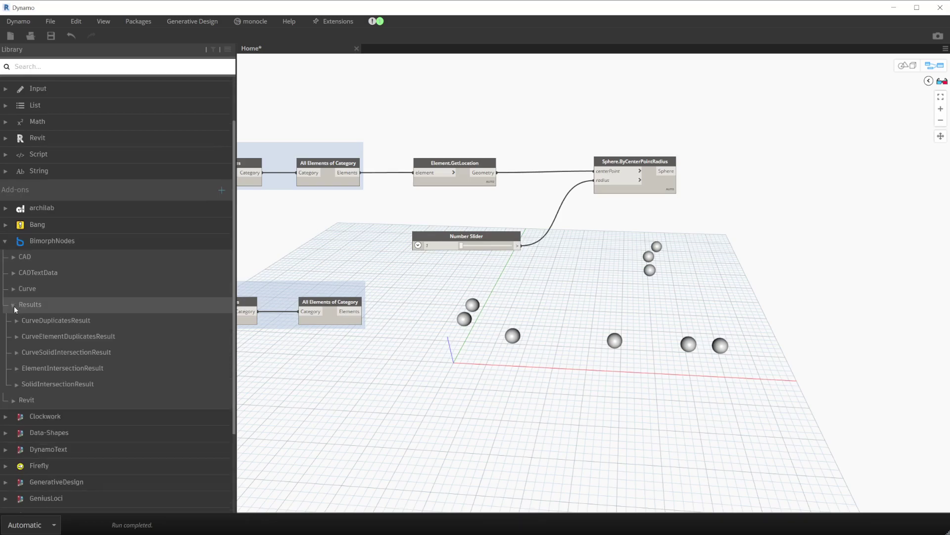
click(17, 385)
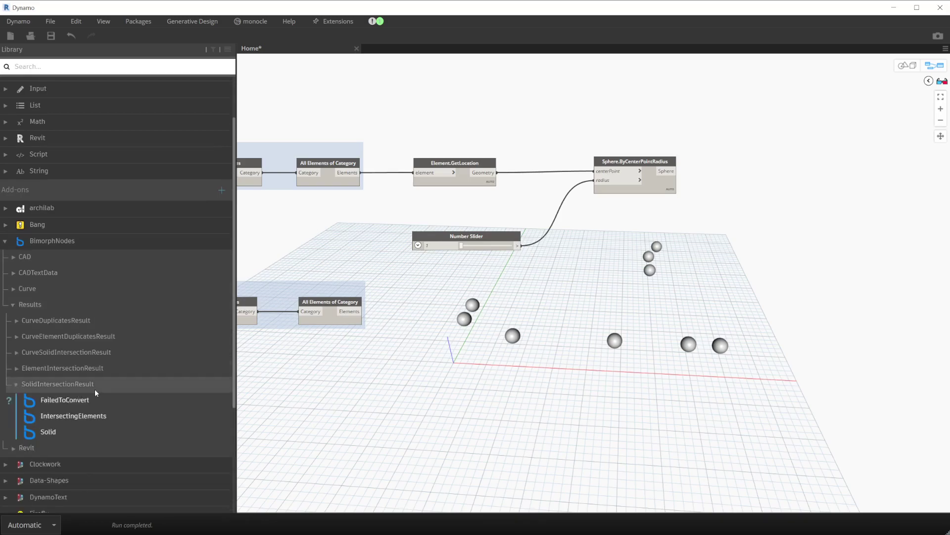
click(80, 417)
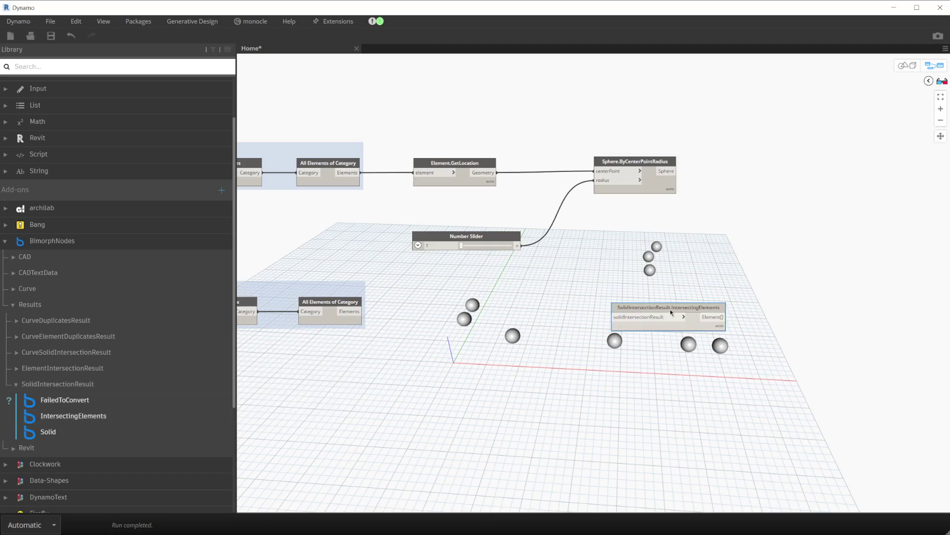
drag(671, 312, 763, 246)
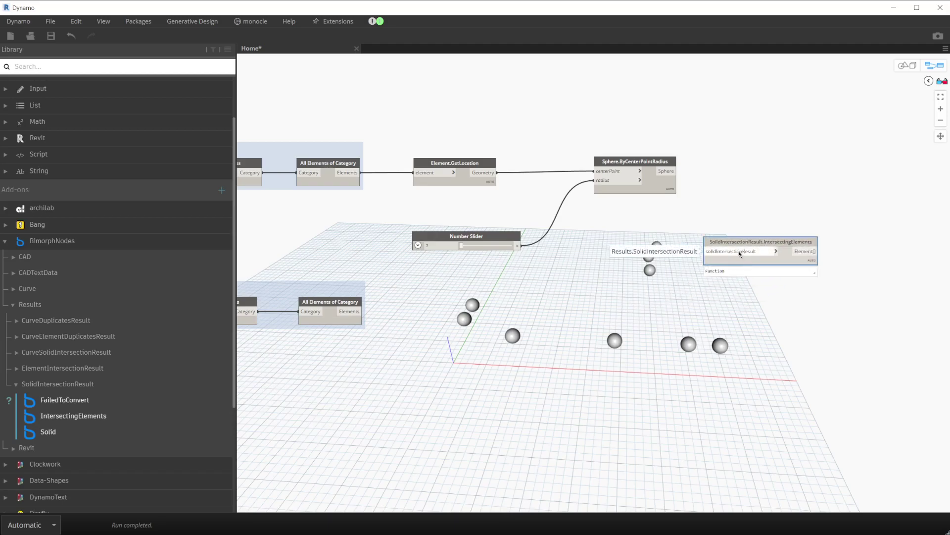
Add Bimorph's Revit Element.IntersectsSolid node and place it upper right.
click(13, 303)
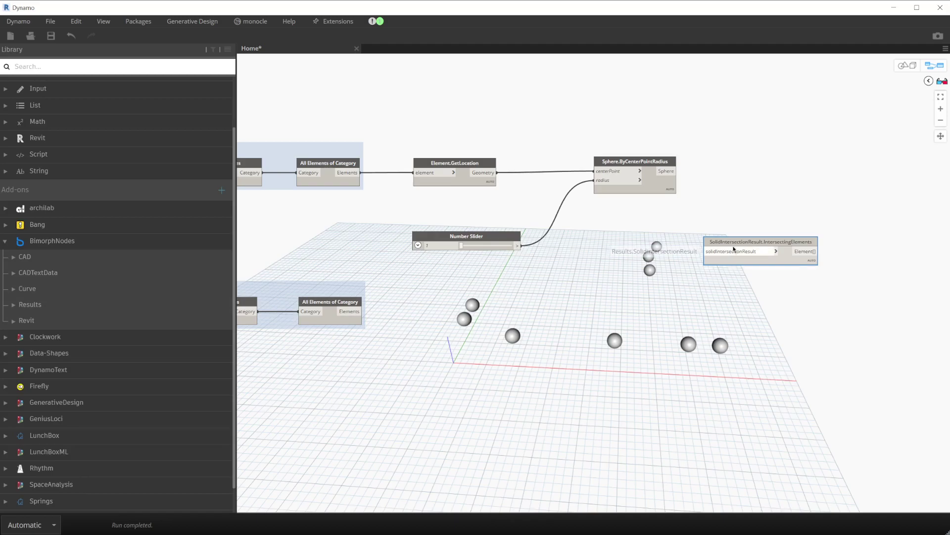
click(12, 321)
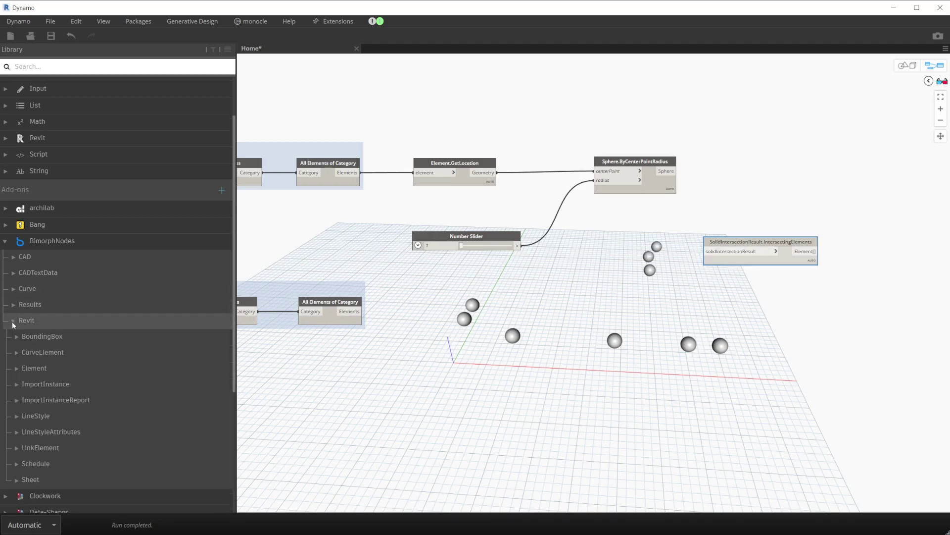
click(14, 370)
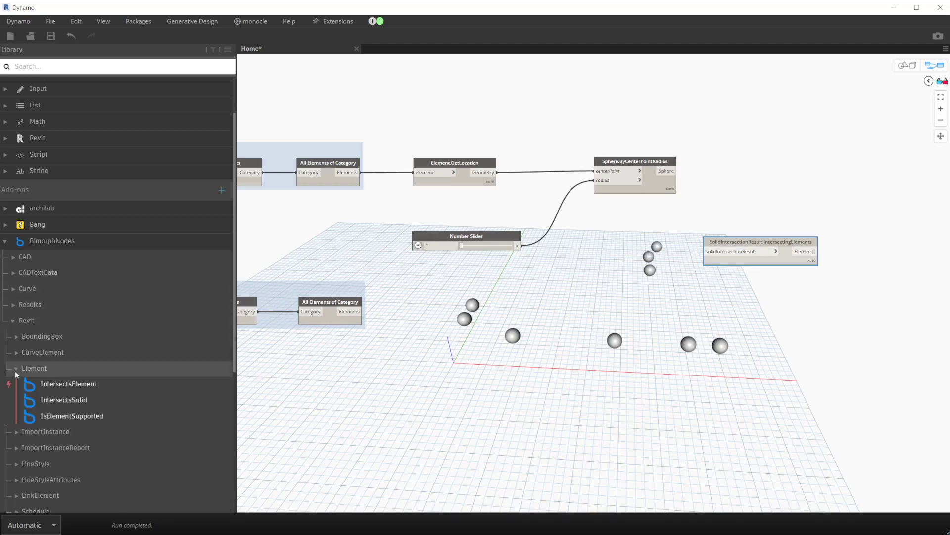
click(62, 400)
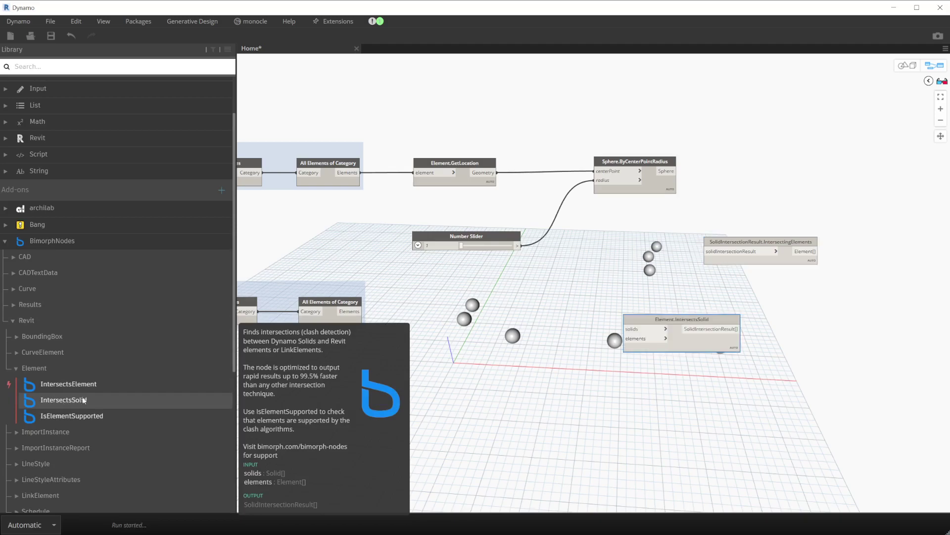
drag(684, 322, 658, 262)
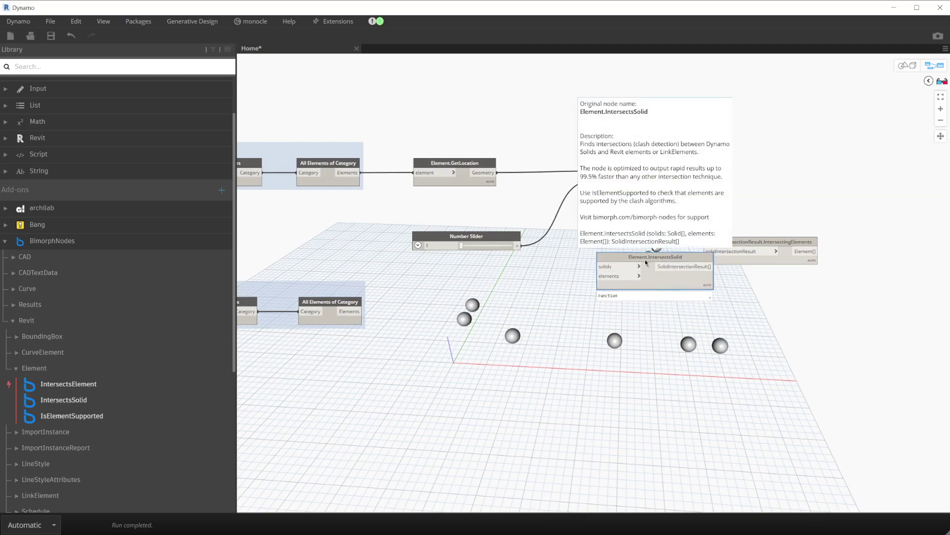
mouse_move(648, 259)
mouse_down()
mouse_move(673, 261)
mouse_move(778, 183)
mouse_up()
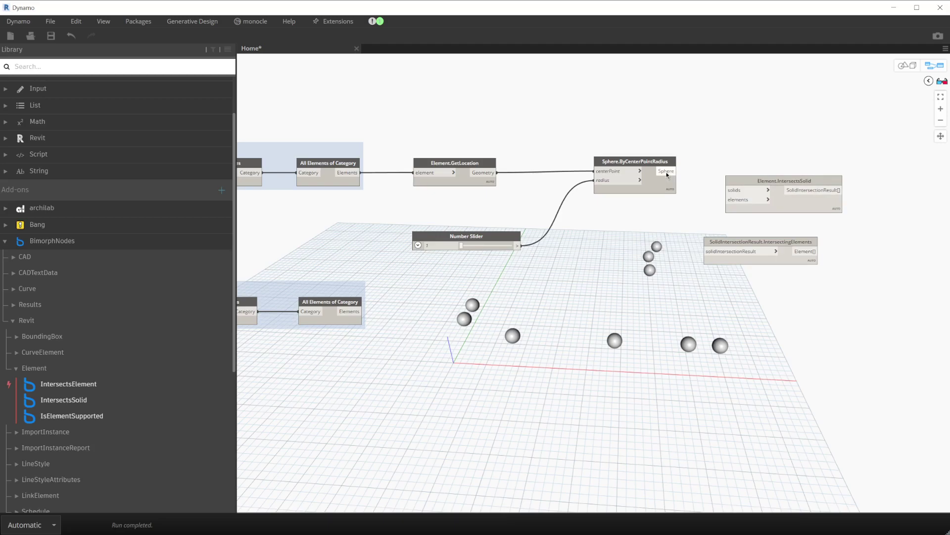
Connect the spheres as solids and the Doors elements as elements of Element.IntersectsSolid.
drag(668, 173, 798, 199)
click(748, 192)
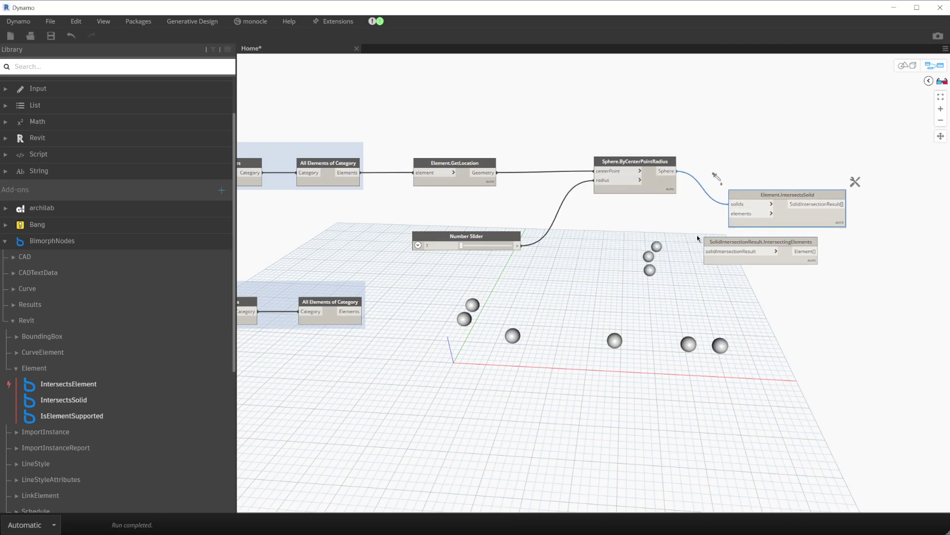
click(731, 213)
click(361, 311)
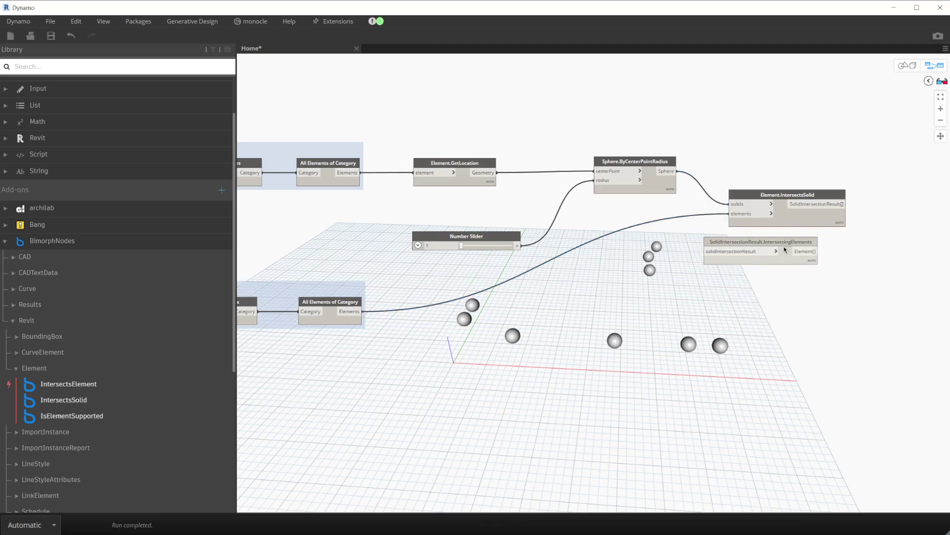
Feed the intersection result into IntersectingElements and position it beside the check.
drag(761, 241, 830, 253)
click(840, 205)
click(805, 263)
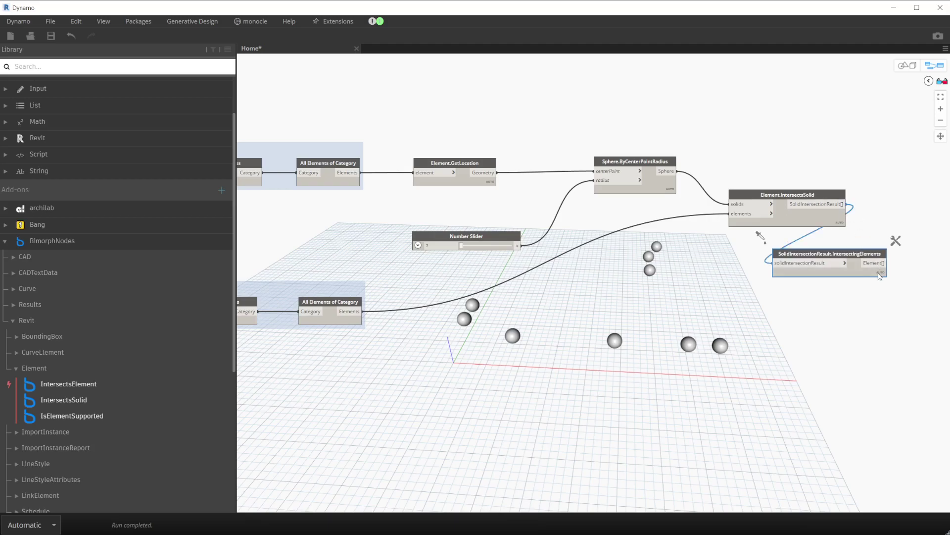
drag(774, 263, 879, 225)
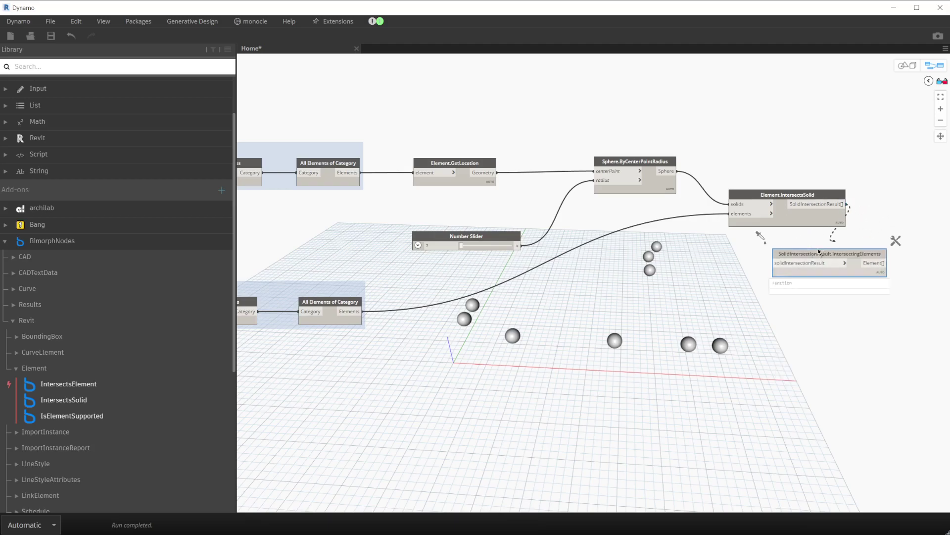
click(775, 262)
drag(791, 254, 875, 198)
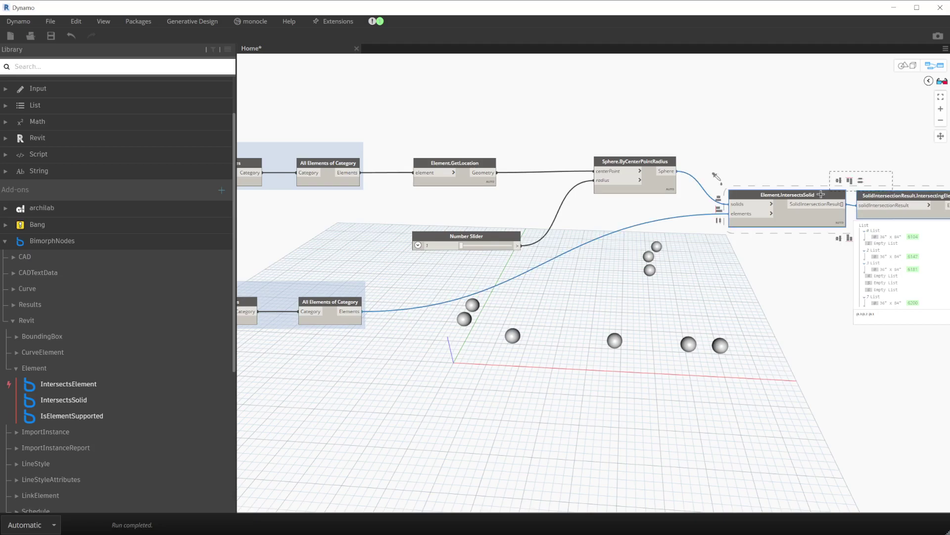
middle_drag(848, 185, 552, 173)
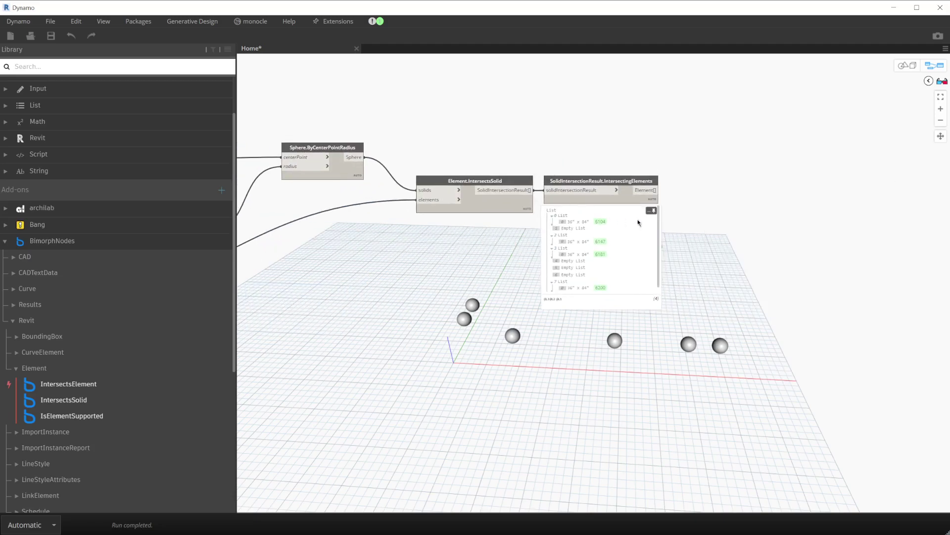
scroll(646, 228, up, 2)
scroll(706, 240, up, 2)
scroll(708, 243, up, 1)
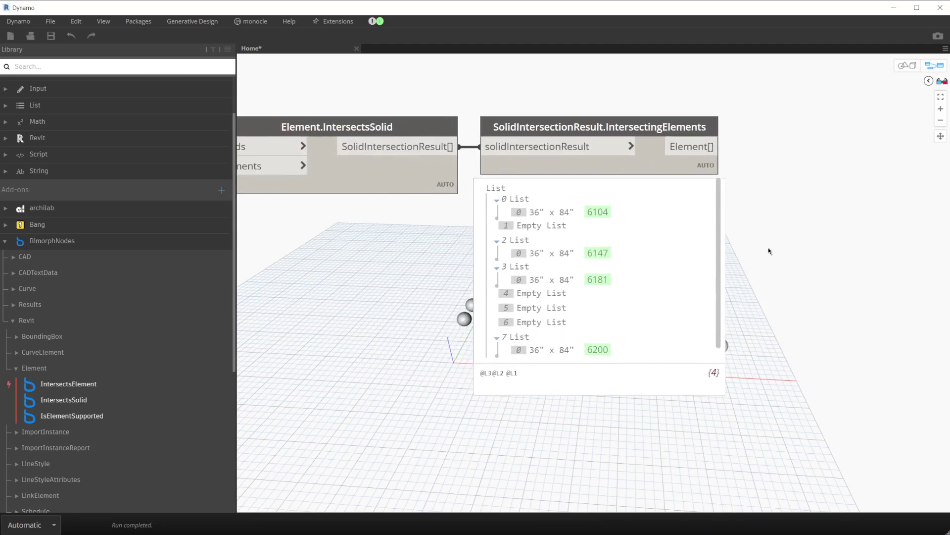
scroll(713, 251, left, 3)
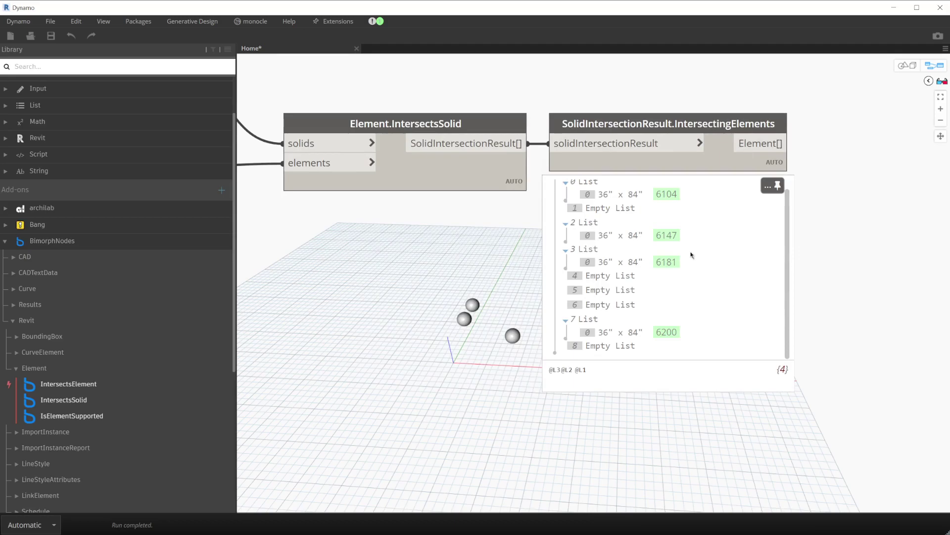
scroll(631, 224, up, 1)
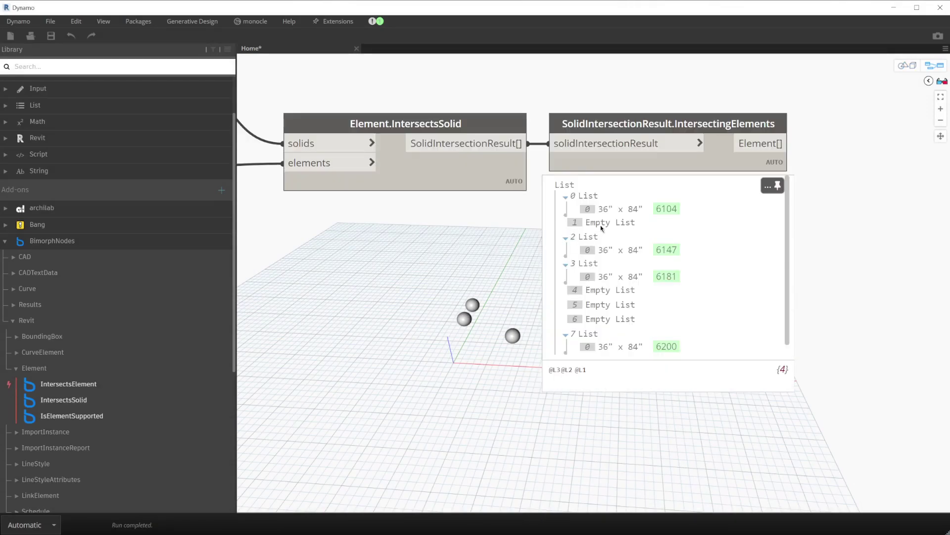
double_click(584, 7)
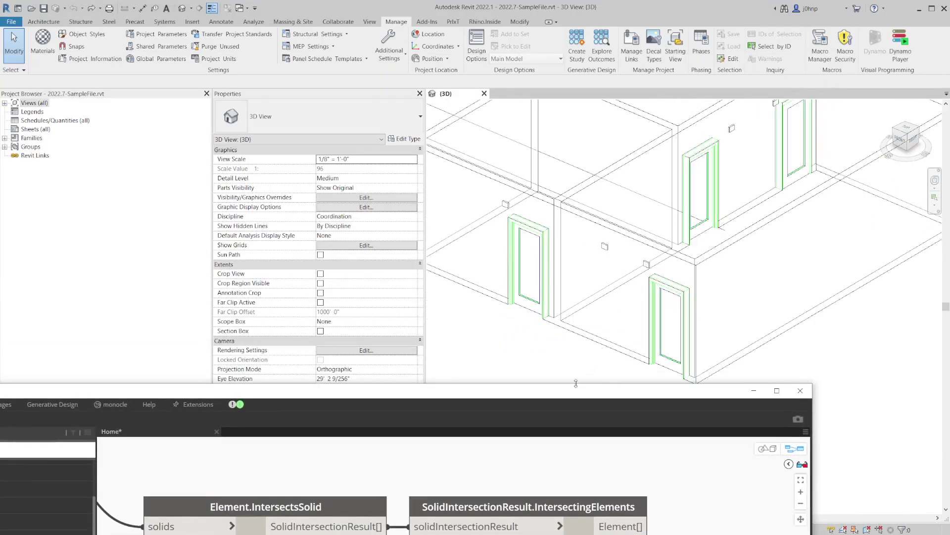
double_click(574, 391)
scroll(722, 208, down, 1)
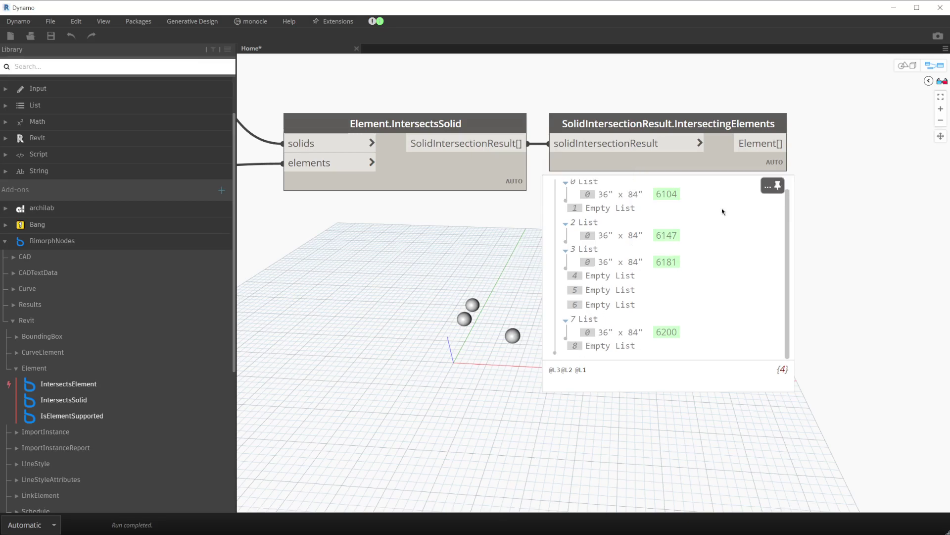
scroll(791, 237, down, 2)
scroll(628, 270, down, 2)
scroll(545, 282, down, 2)
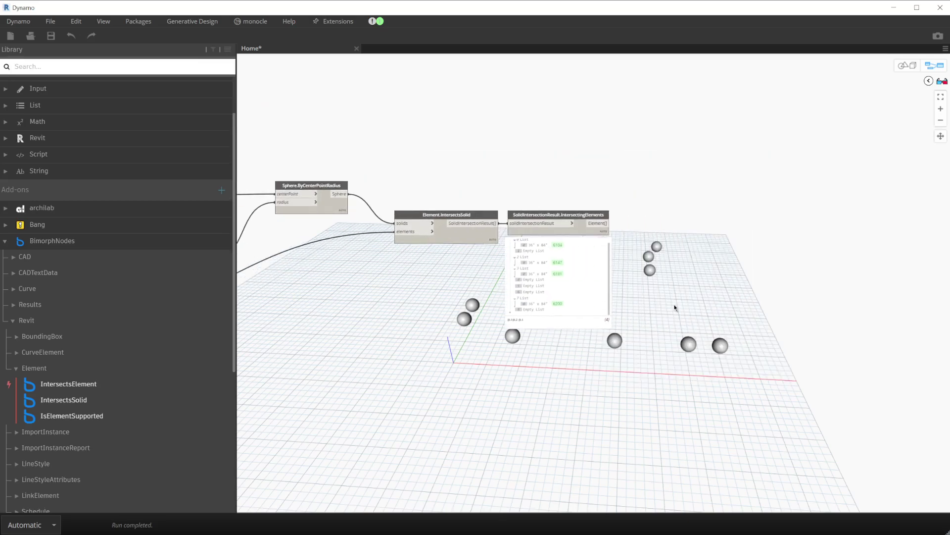
Add List.IsEmpty and connect the IntersectingElements Element[] output to it.
drag(583, 215, 589, 216)
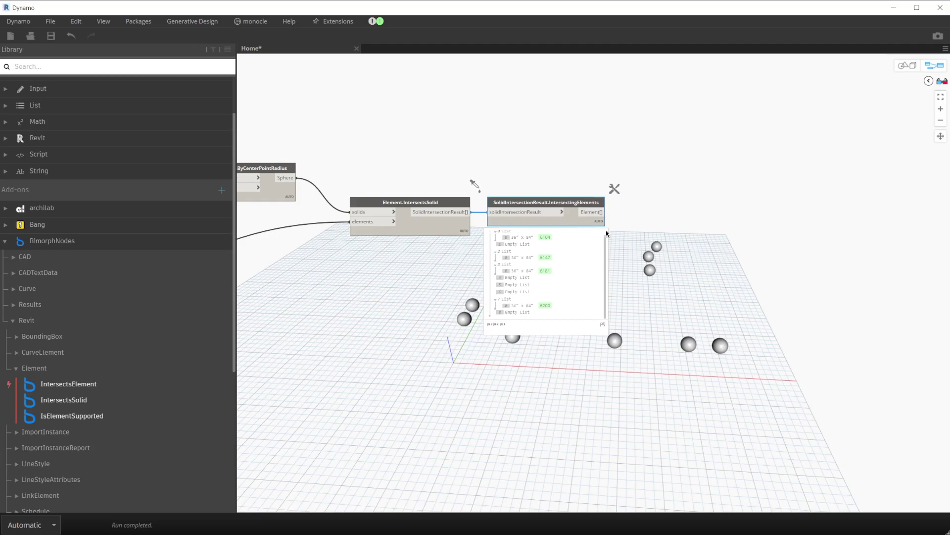
right_click(640, 233)
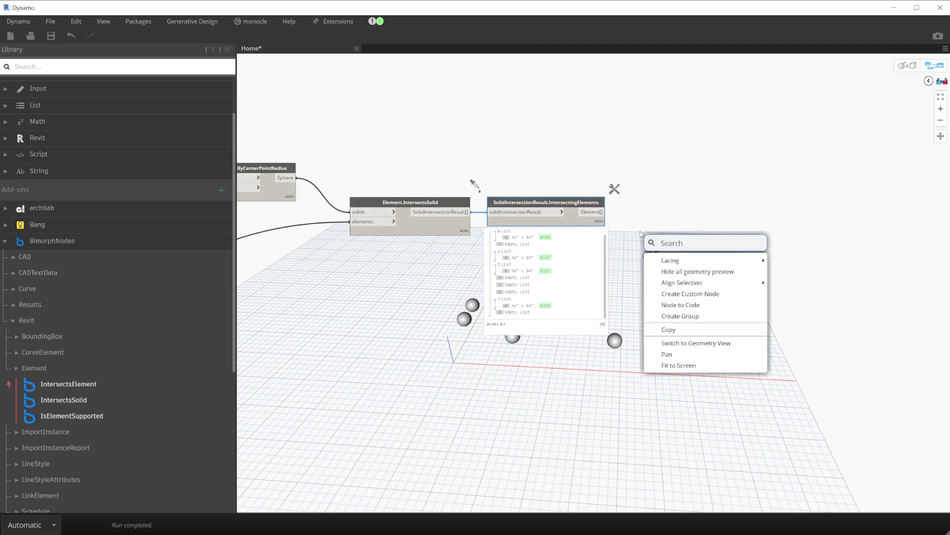
text(isempt)
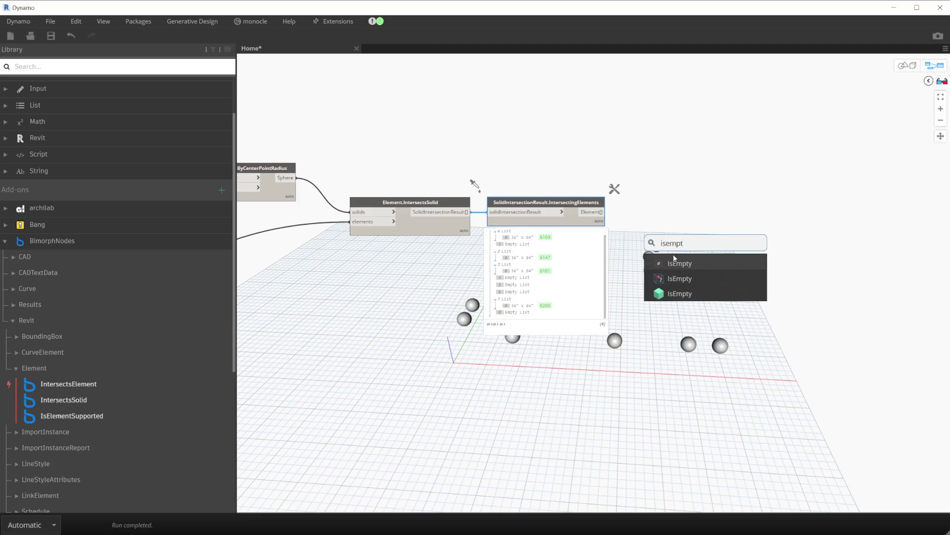
click(676, 263)
click(600, 212)
click(643, 212)
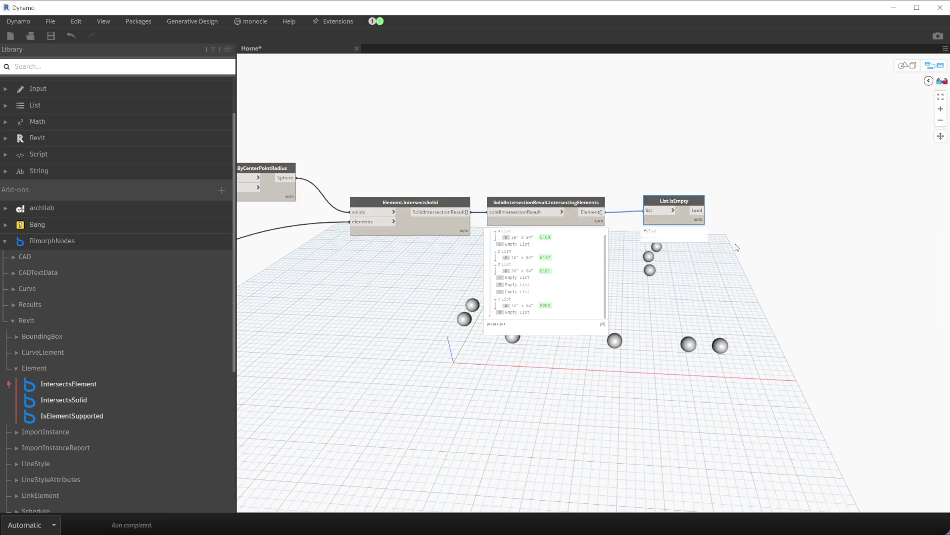
scroll(715, 237, up, 2)
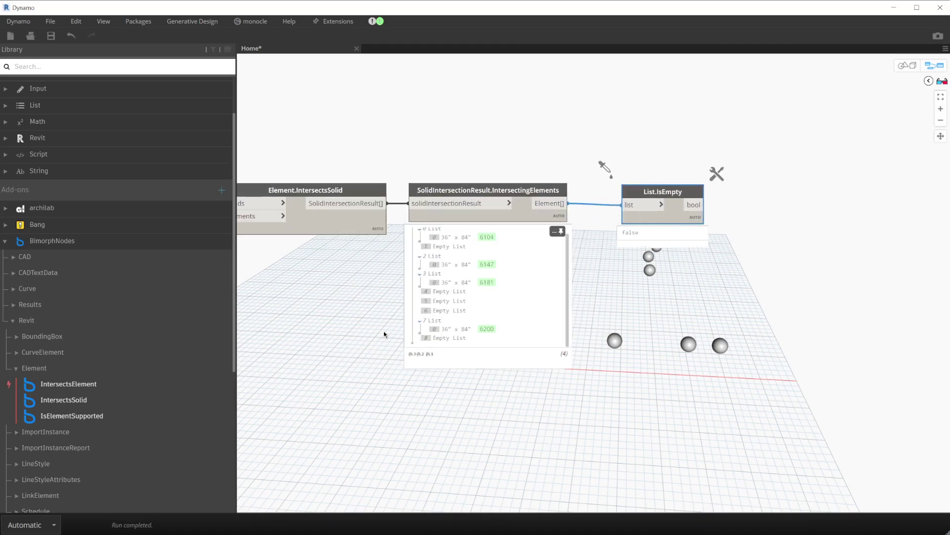
mouse_move(486, 290)
click(373, 353)
mouse_move(662, 209)
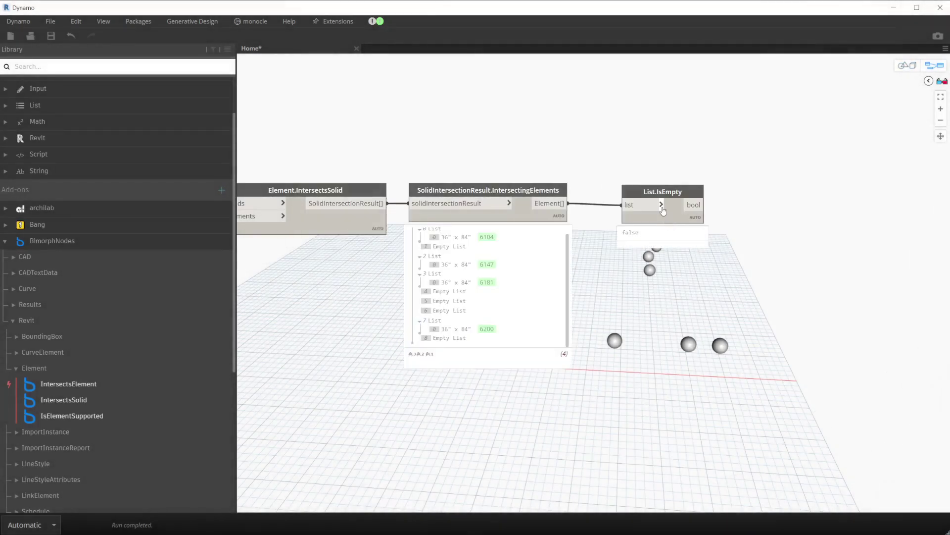
click(662, 207)
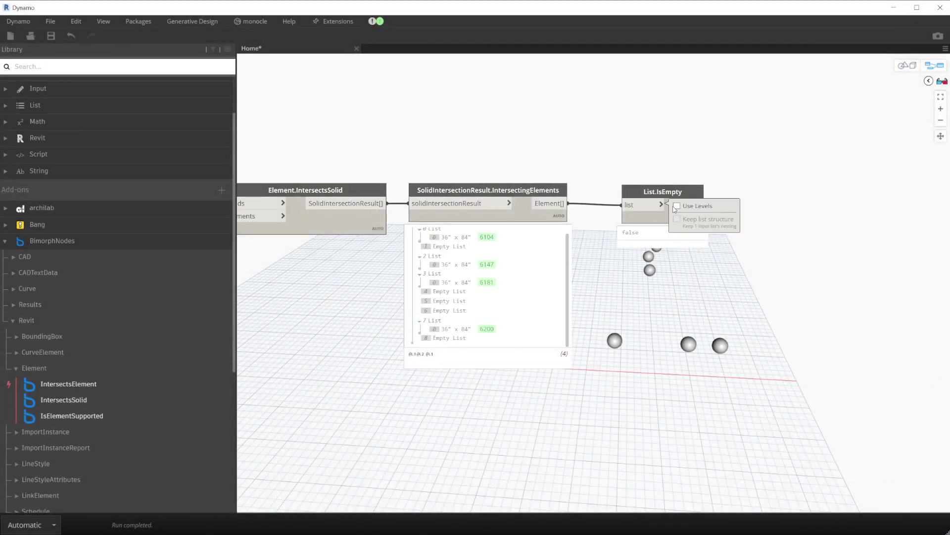
click(676, 207)
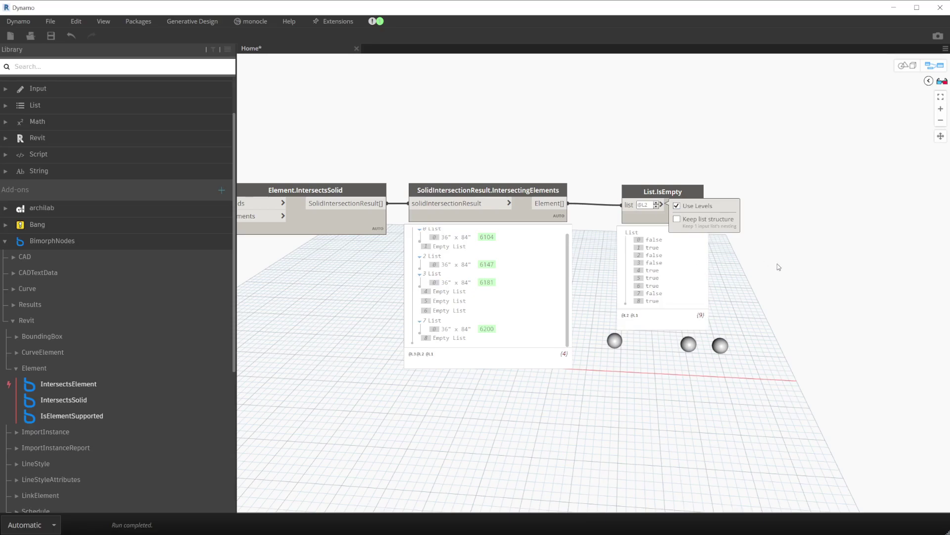
click(802, 291)
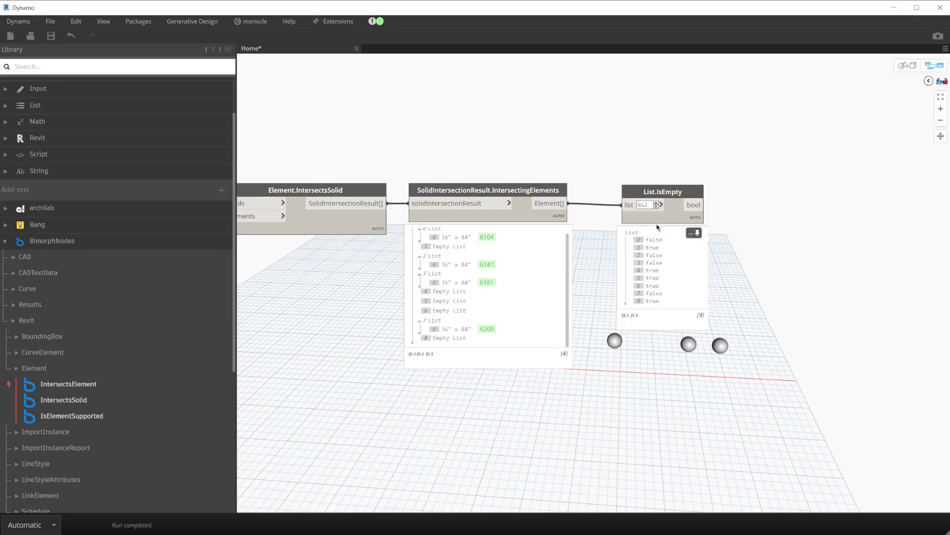
Add List.FilterByBoolMask and use the IsEmpty results as its mask.
mouse_move(663, 271)
scroll(703, 227, down, 2)
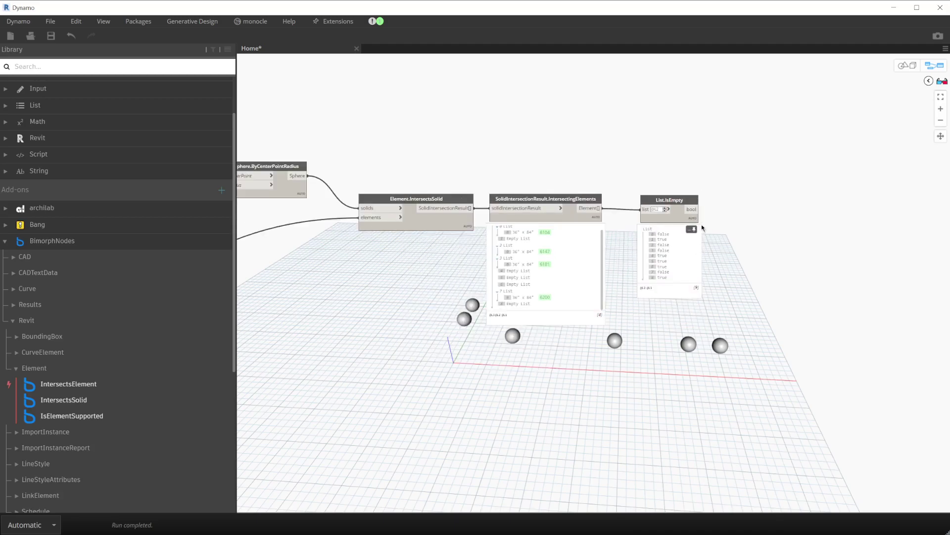
right_click(708, 178)
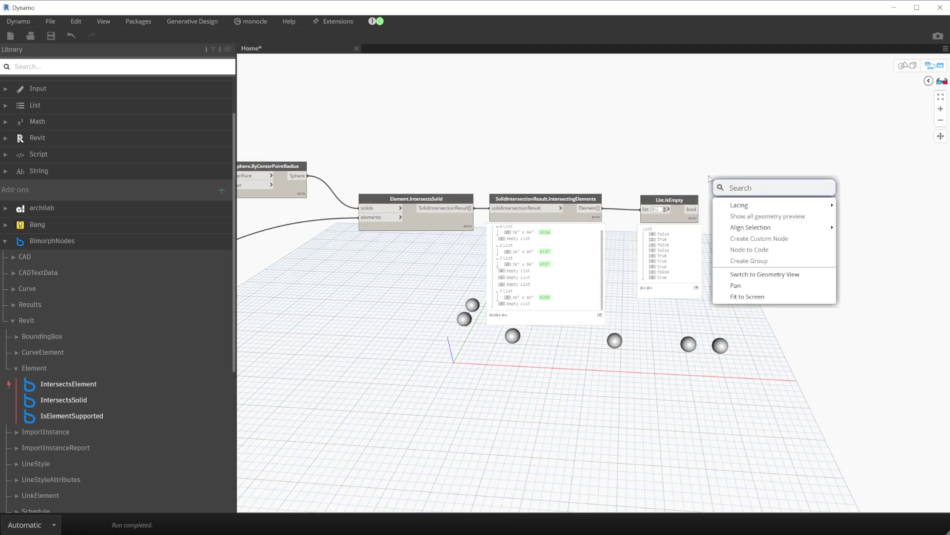
text(filt)
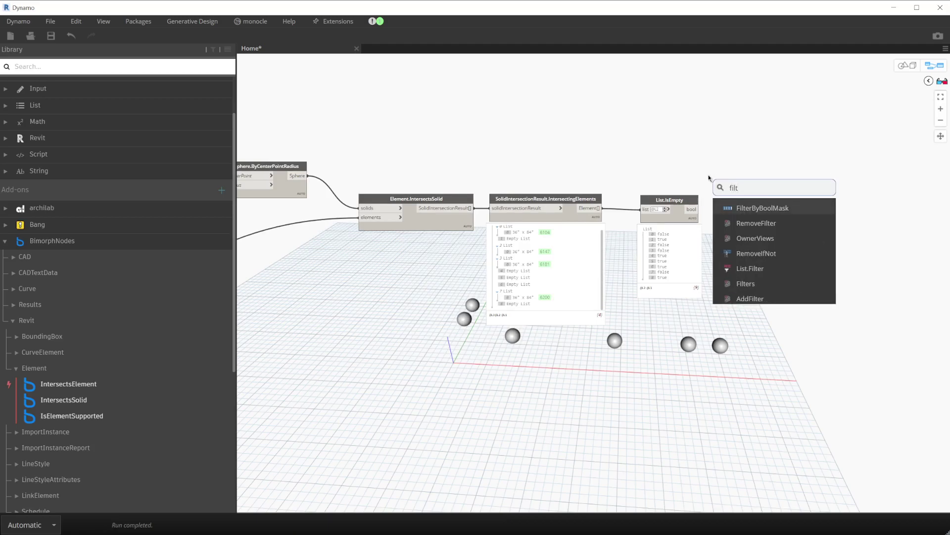
click(757, 207)
drag(793, 217, 778, 171)
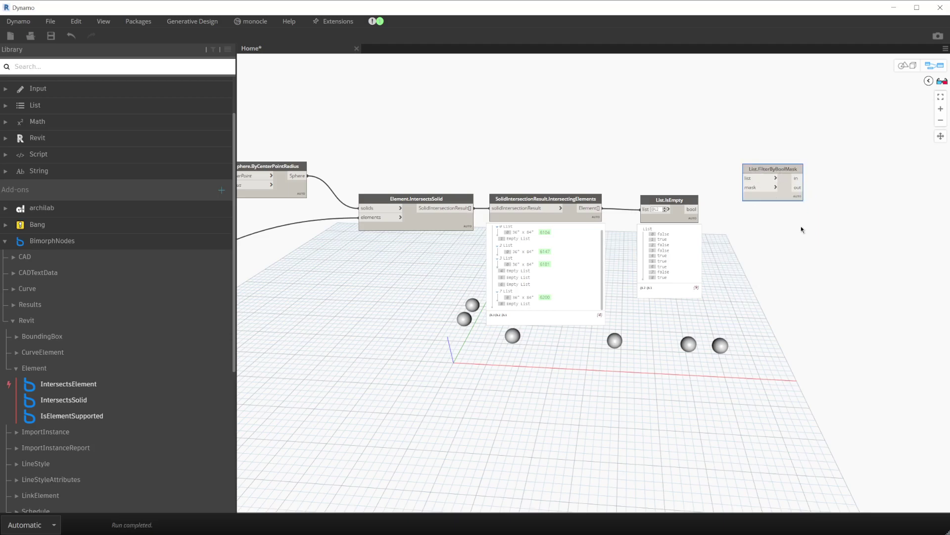
mouse_move(669, 252)
click(700, 209)
click(752, 190)
Connect the top Security Devices elements to the filter's list input.
scroll(762, 188, down, 2)
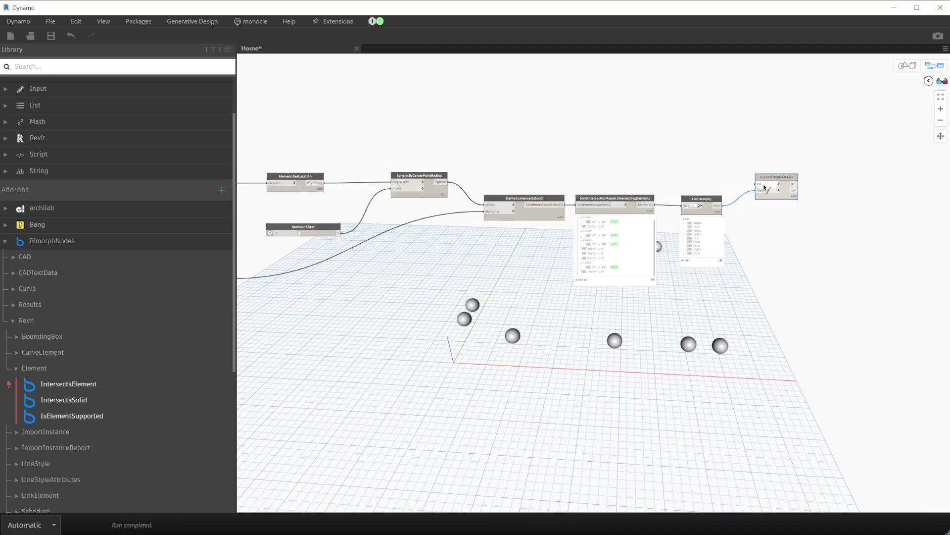
scroll(765, 188, down, 3)
scroll(765, 188, up, 3)
click(759, 184)
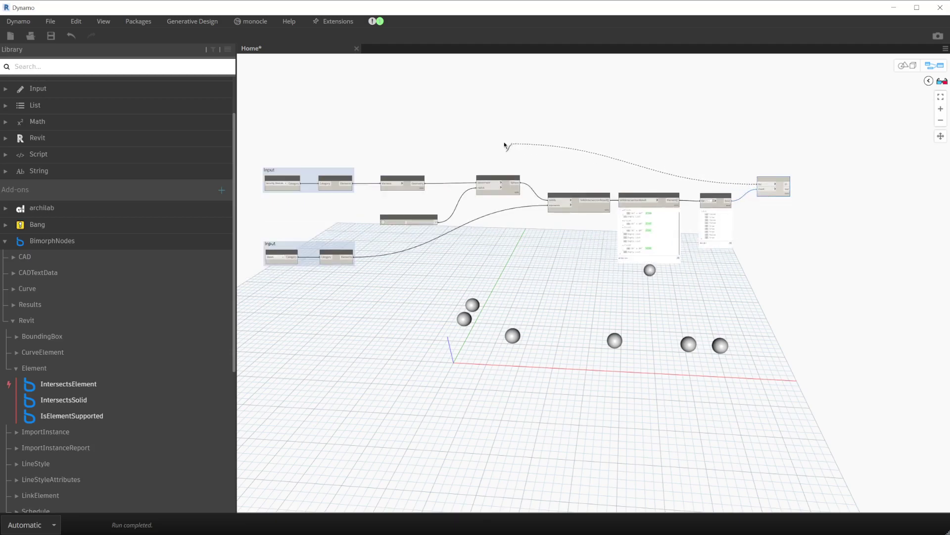
click(351, 183)
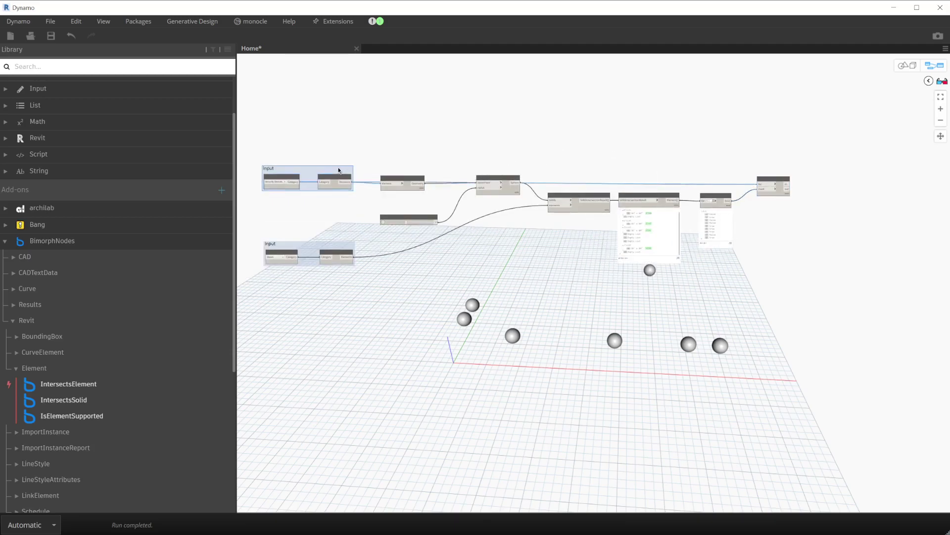
drag(342, 177, 338, 158)
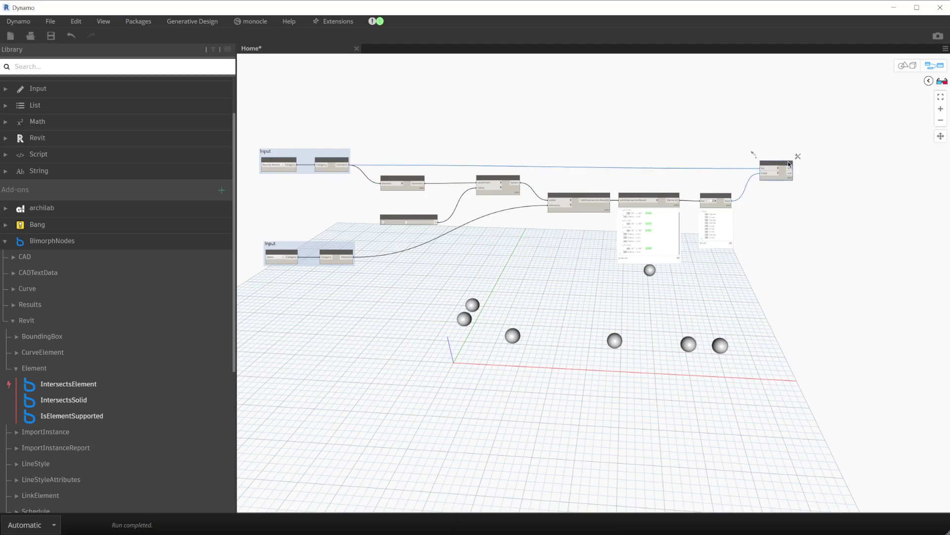
scroll(789, 179, up, 2)
scroll(803, 204, up, 1)
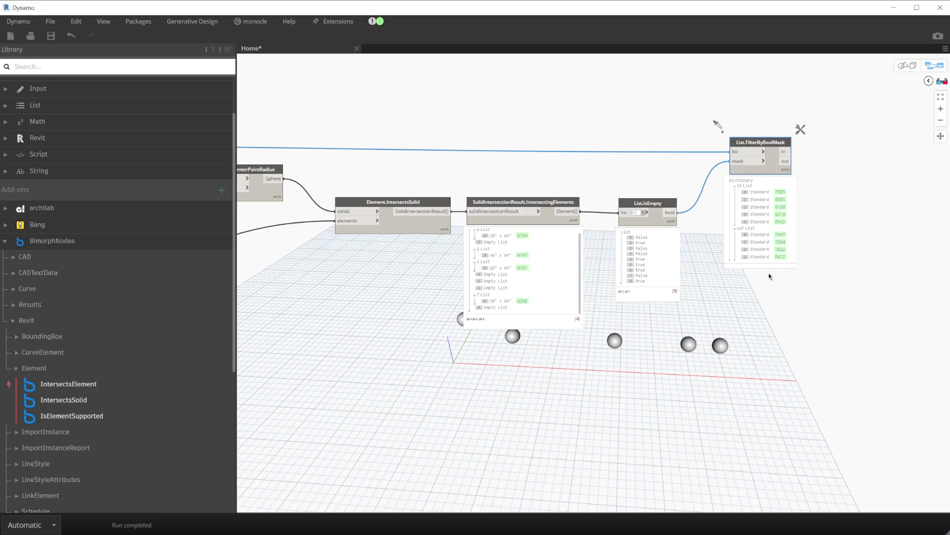
mouse_move(524, 271)
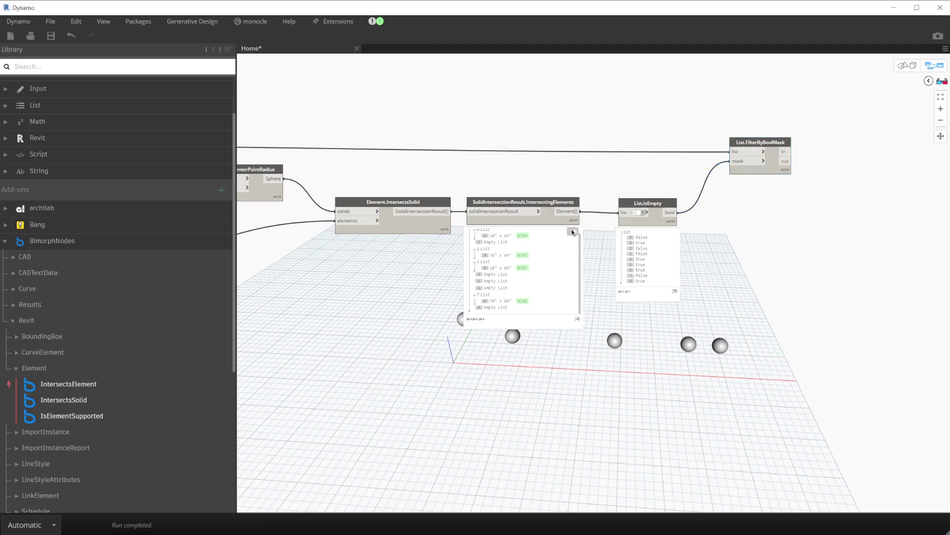
Duplicate List.FilterByBoolMask and feed it the intersecting 36" x 84" elements as its list.
key(ctrl+c)
key(ctrl+v)
click(573, 211)
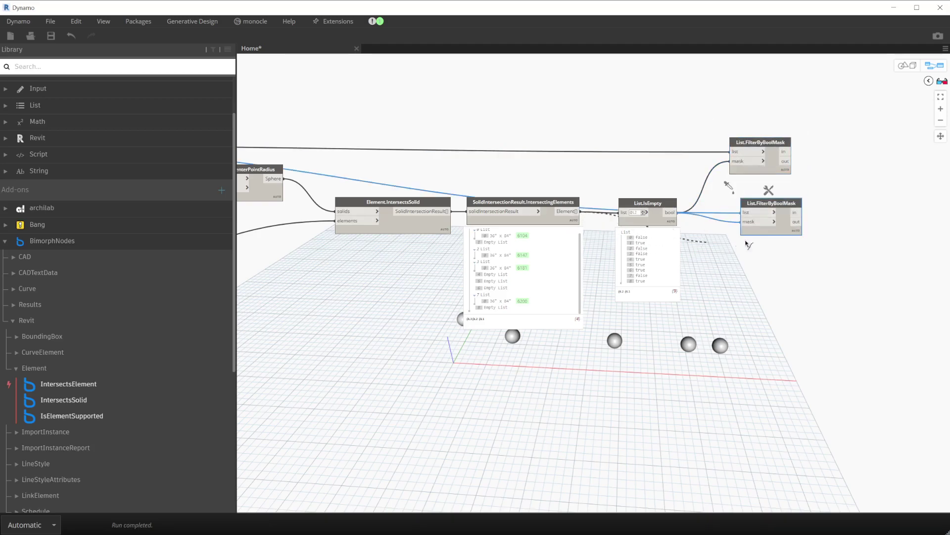
click(757, 216)
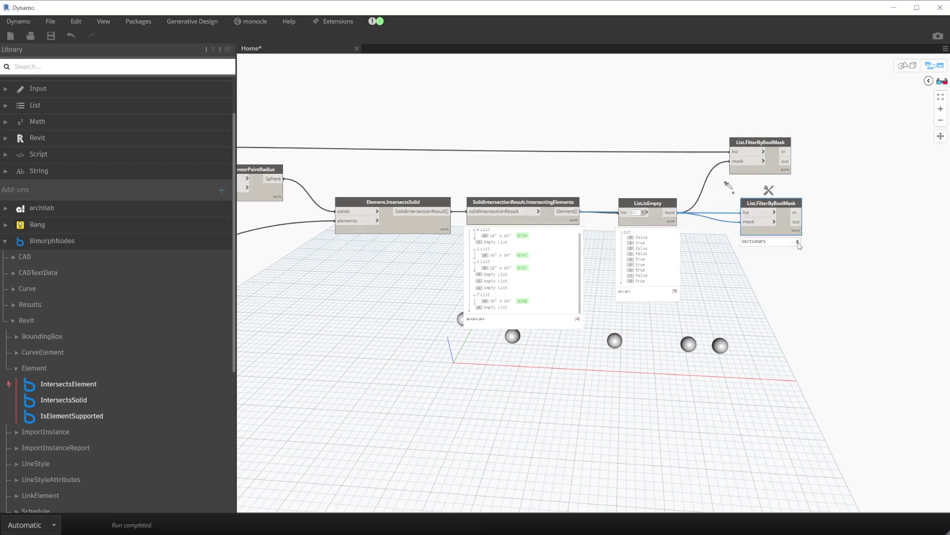
mouse_move(771, 215)
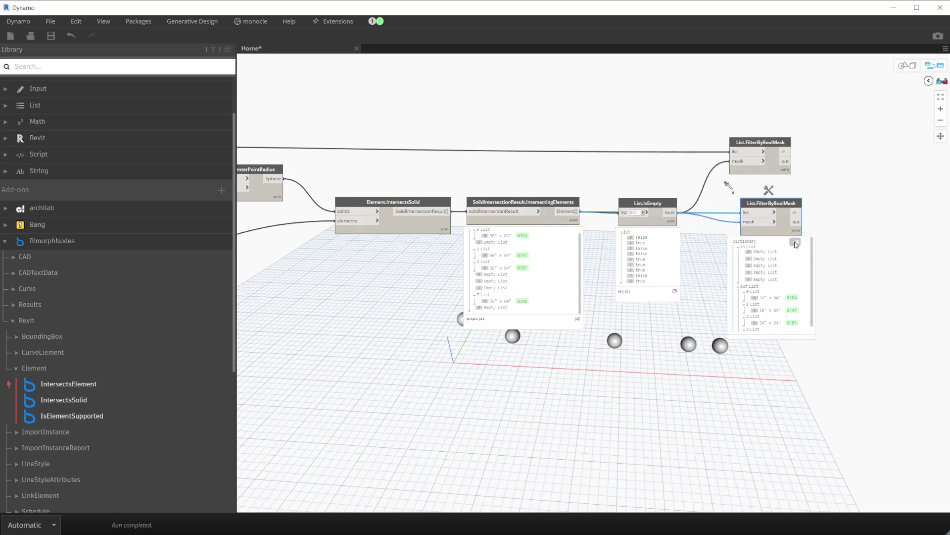
drag(771, 210, 761, 213)
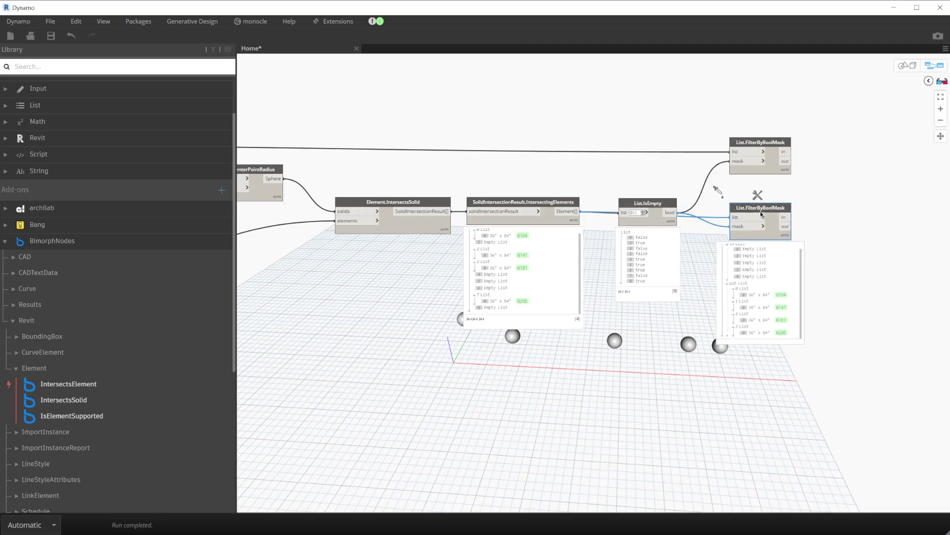
drag(658, 206, 655, 225)
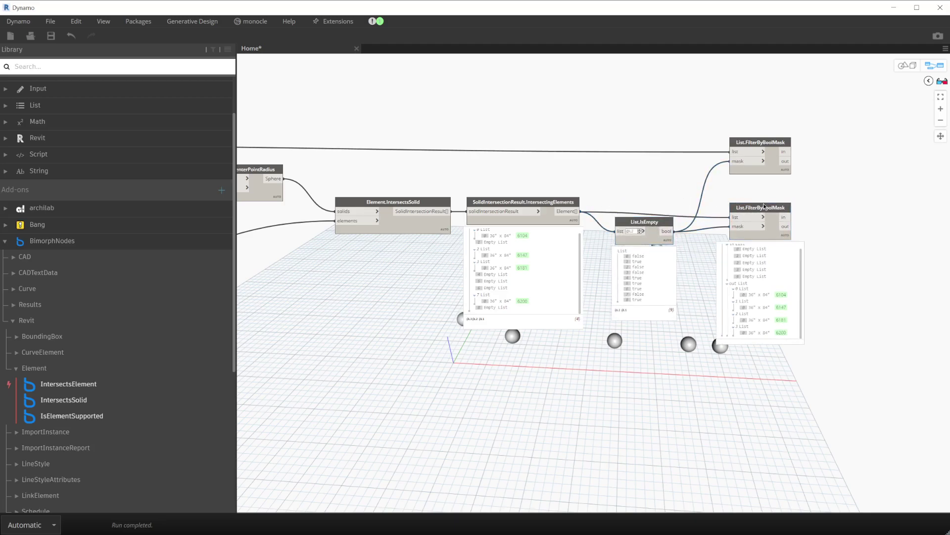
drag(765, 207, 763, 201)
click(845, 206)
middle_drag(824, 218, 677, 195)
drag(628, 145, 632, 145)
click(754, 168)
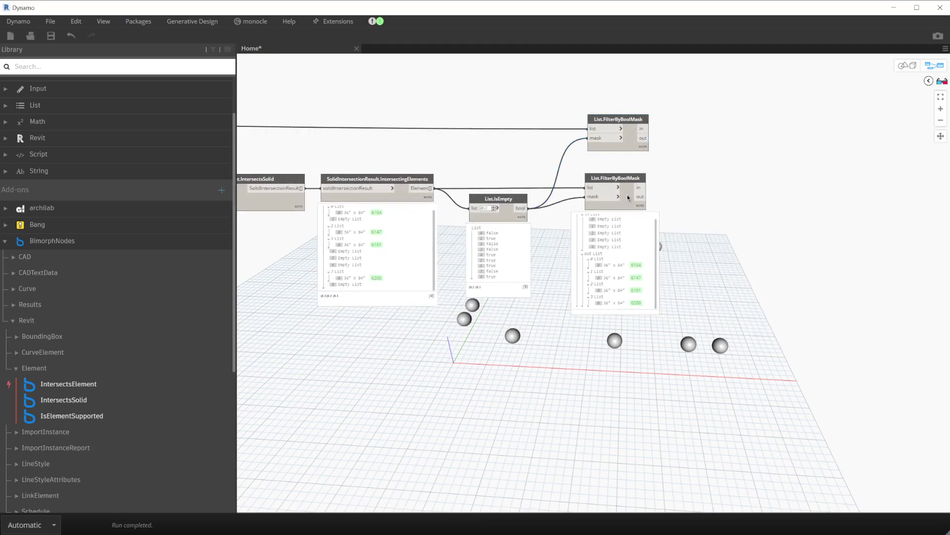
mouse_move(615, 194)
mouse_move(760, 156)
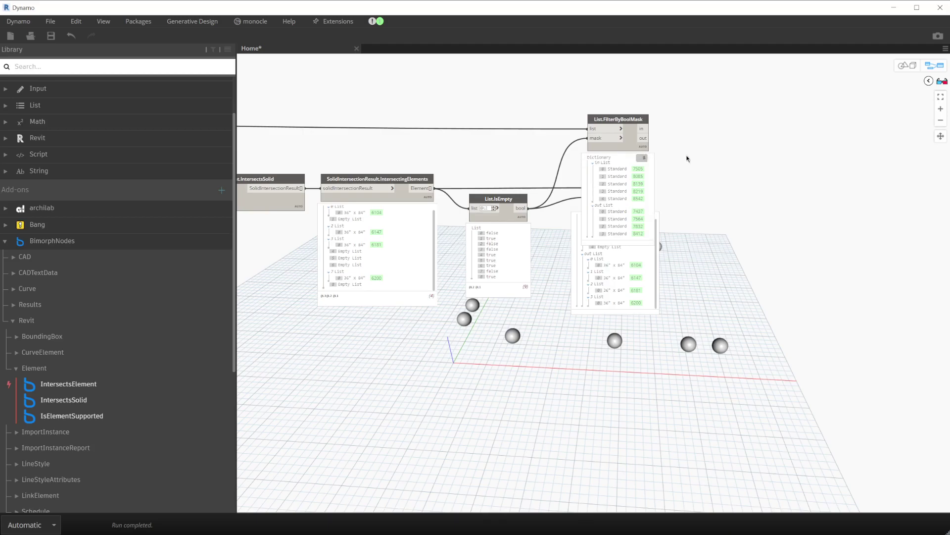
Add a Watch node showing the upper filter's four security devices.
right_click(728, 168)
text(wa)
click(773, 236)
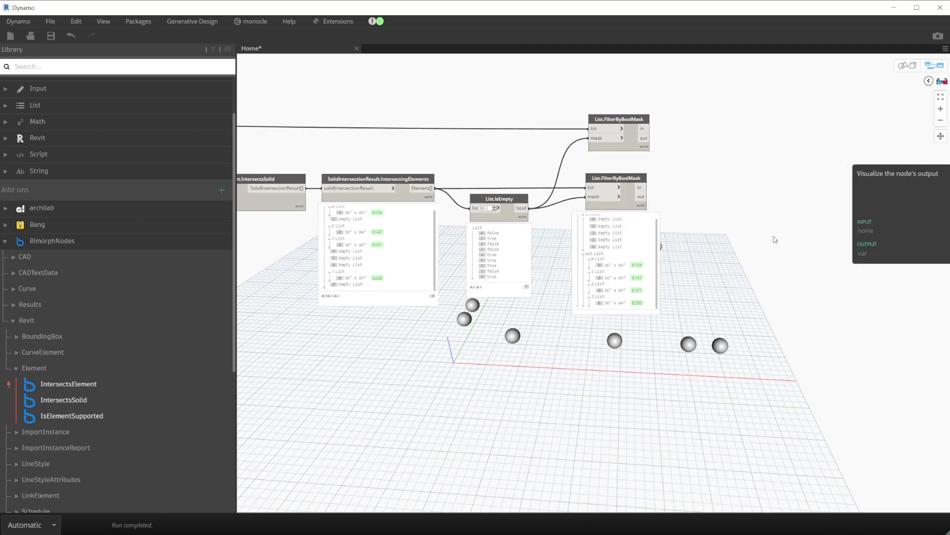
drag(757, 160, 730, 133)
click(644, 138)
click(706, 145)
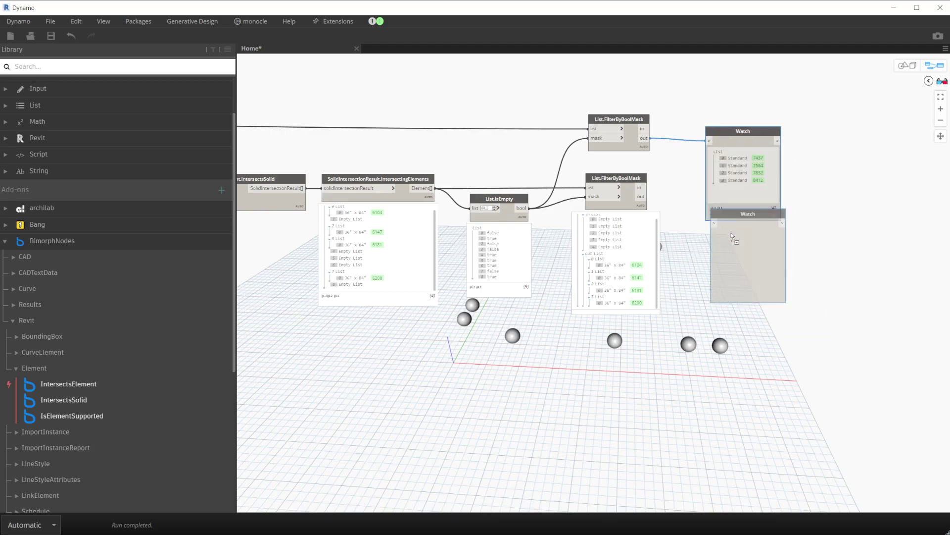
Add a second Watch node showing the lower filter's four matching doors.
key(ctrl+c)
key(ctrl+v)
click(648, 197)
click(709, 247)
drag(760, 273, 757, 274)
drag(744, 135, 743, 133)
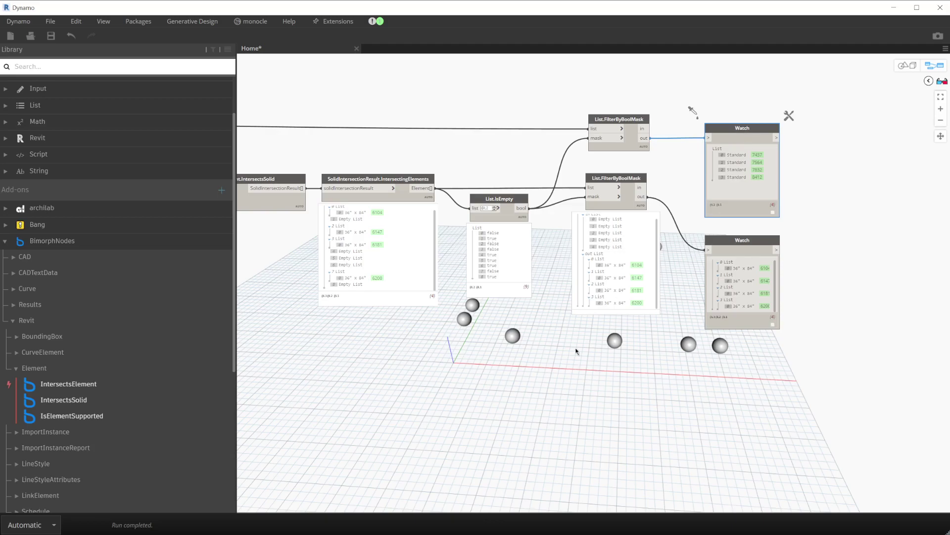
scroll(579, 347, down, 2)
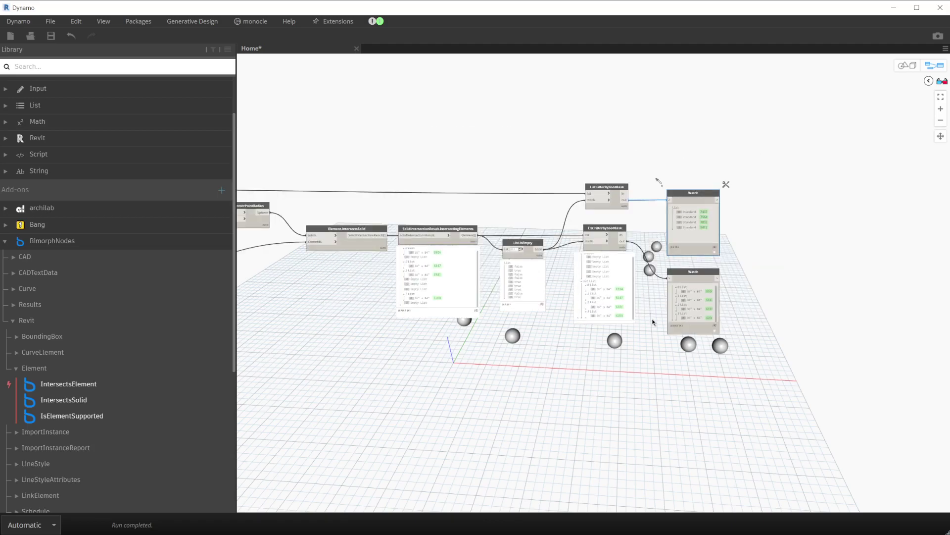
scroll(688, 245, up, 2)
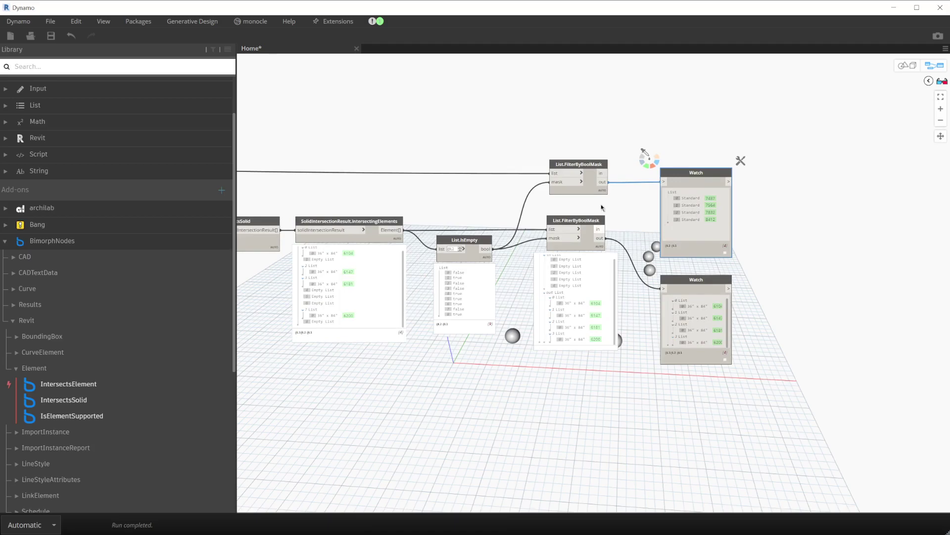
middle_drag(822, 370, 669, 328)
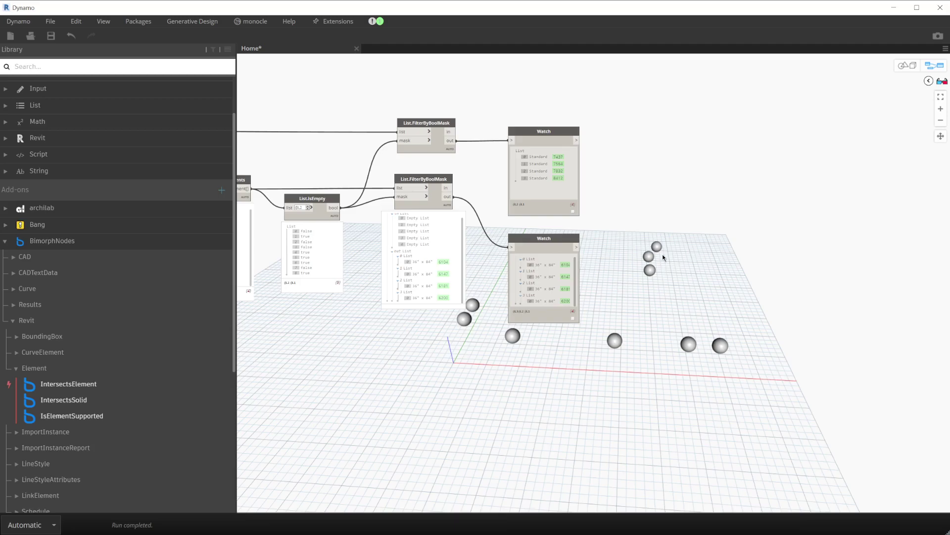
Combine both Watch outputs in a two-input List Create node.
right_click(662, 210)
text(list create)
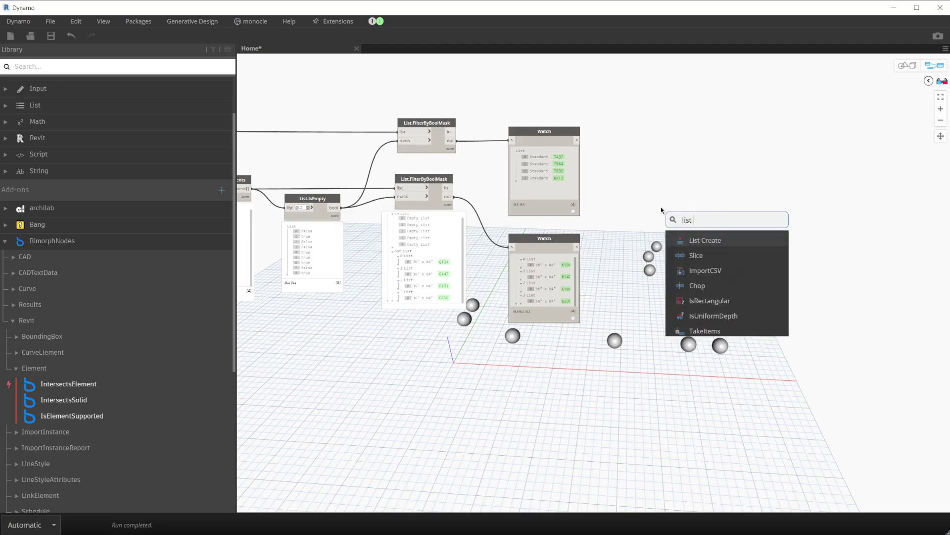
click(705, 239)
click(725, 254)
drag(712, 243, 630, 201)
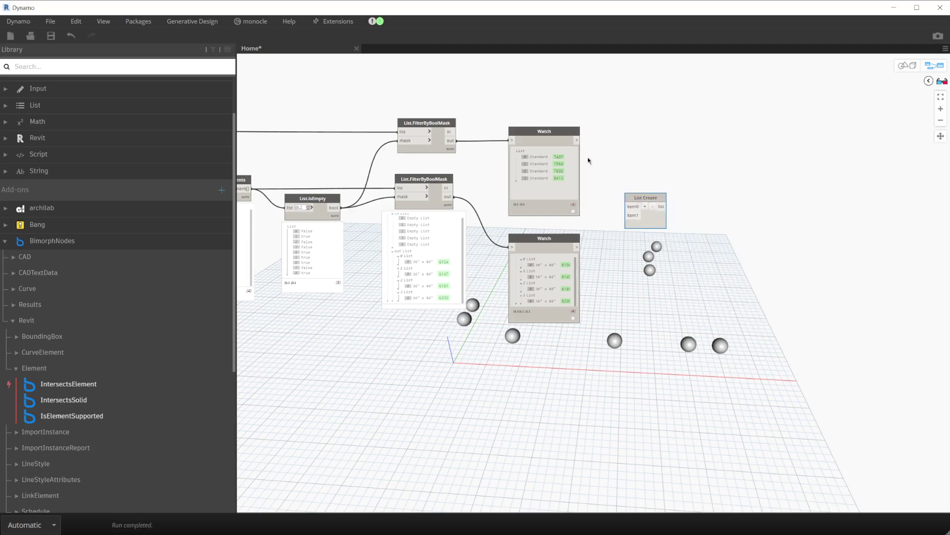
drag(579, 141, 627, 205)
drag(577, 247, 626, 215)
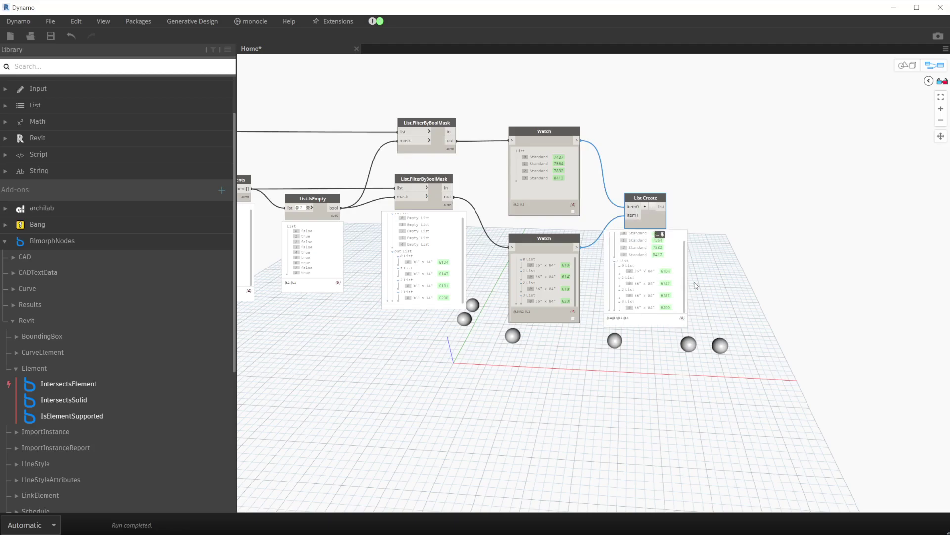
Add List.Transpose fed by List Create to pair each device with its door list.
middle_drag(733, 236, 638, 237)
scroll(639, 236, up, 2)
right_click(631, 221)
text(tra)
click(671, 341)
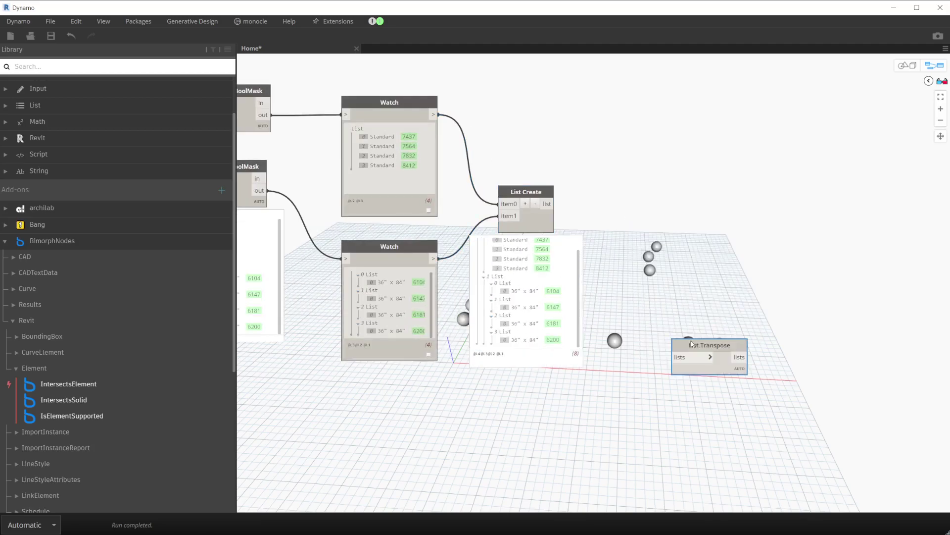
mouse_move(554, 204)
mouse_down()
mouse_move(614, 221)
mouse_move(664, 212)
mouse_up()
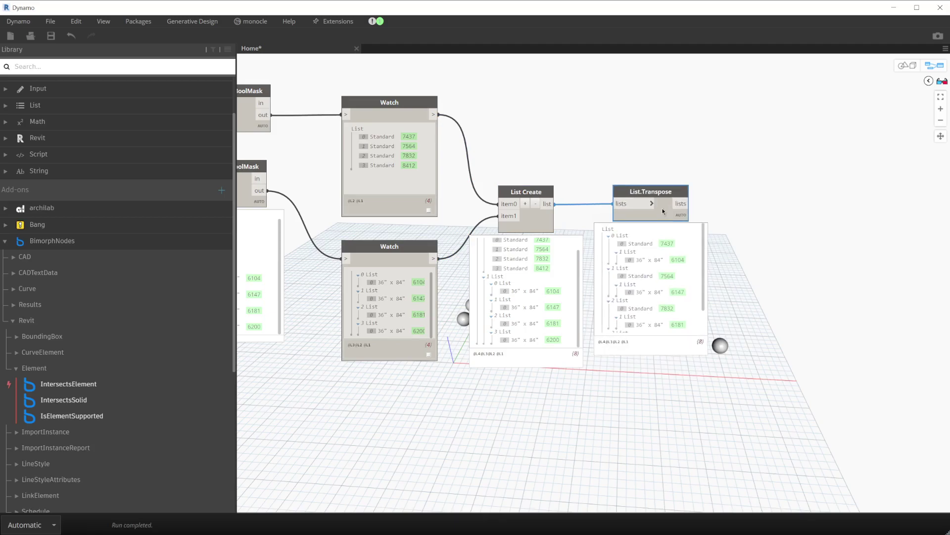
scroll(597, 261, up, 1)
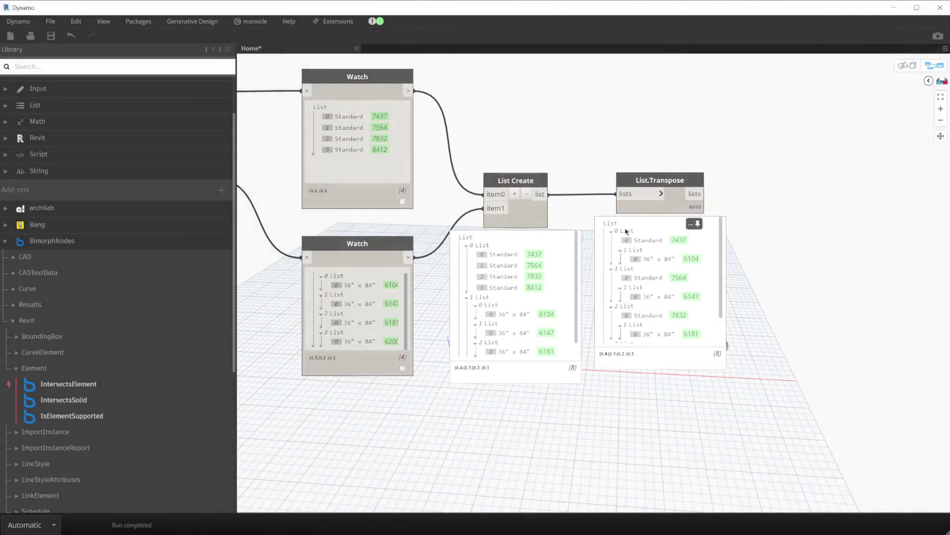
right_click(774, 237)
text(flatte)
click(800, 297)
drag(821, 304, 796, 188)
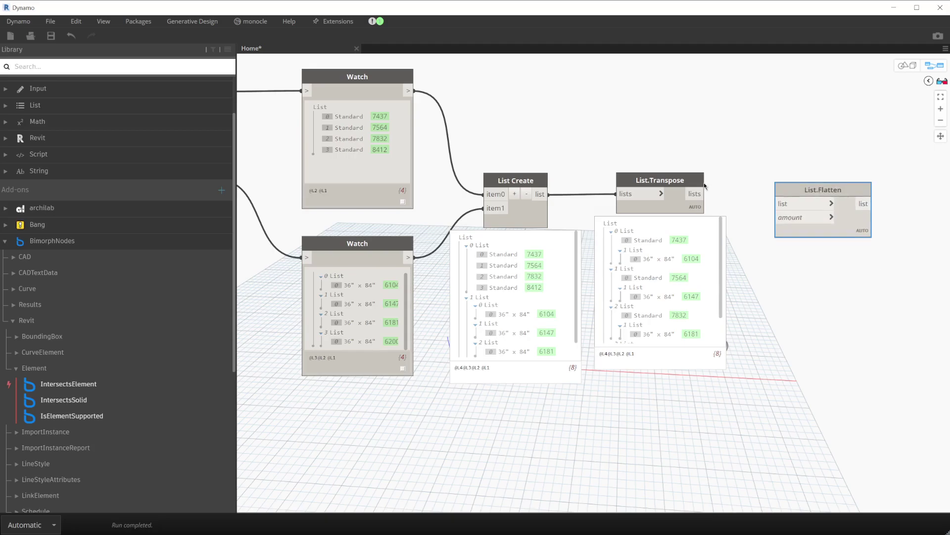
drag(706, 193, 772, 197)
click(774, 202)
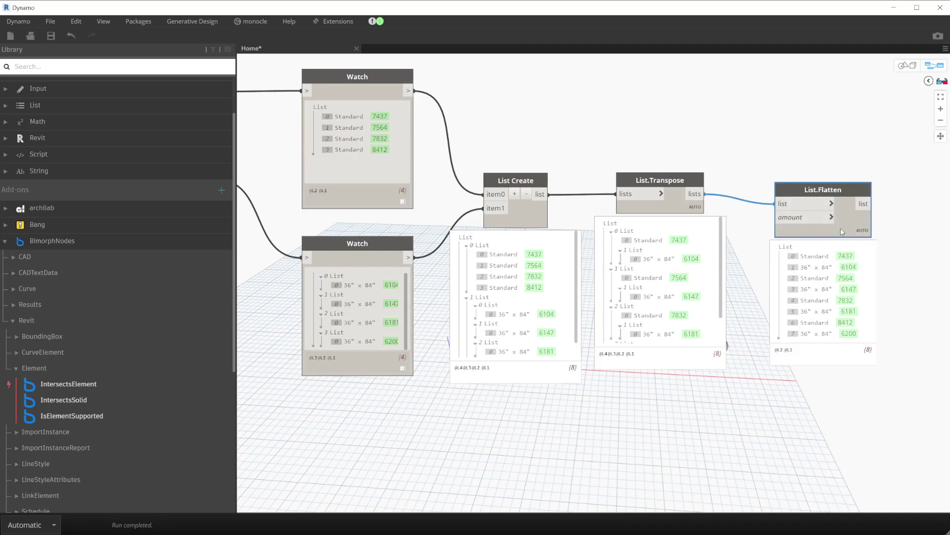
click(834, 205)
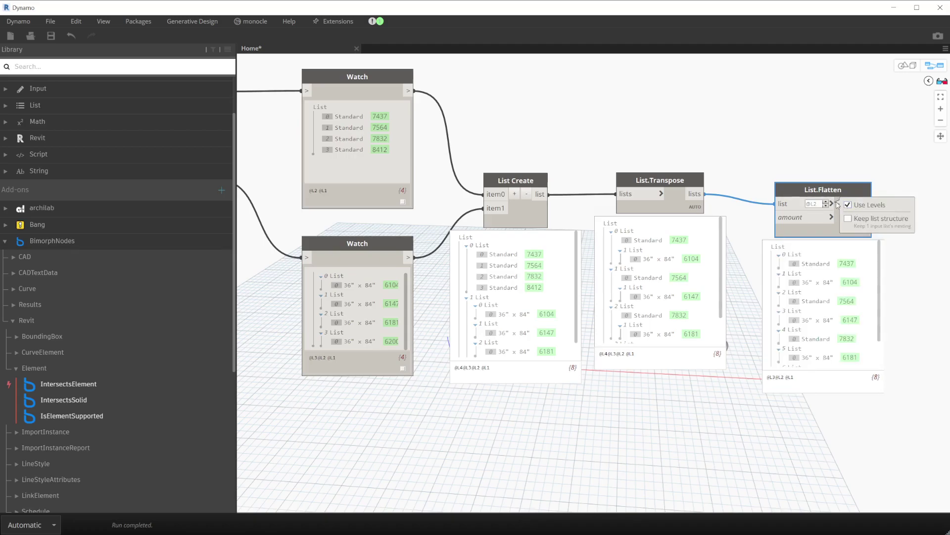
click(825, 202)
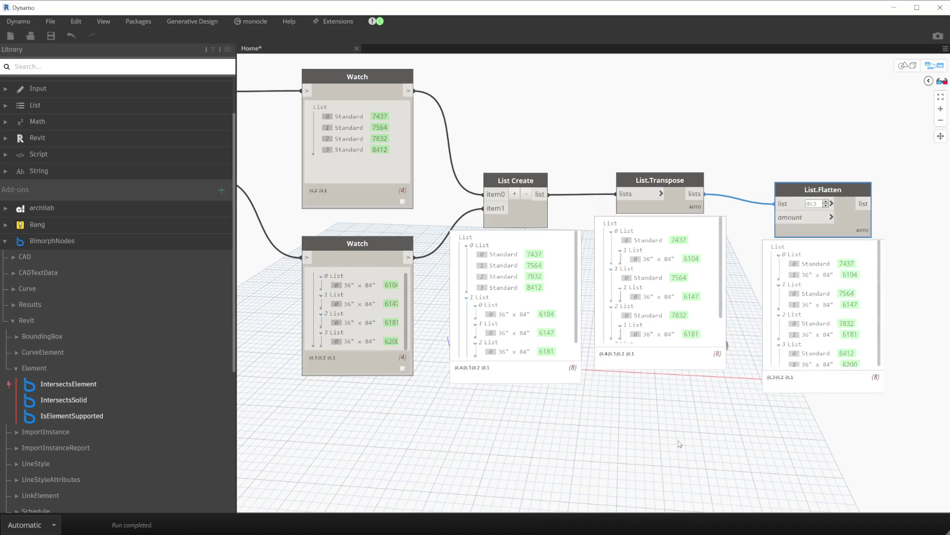
mouse_move(859, 293)
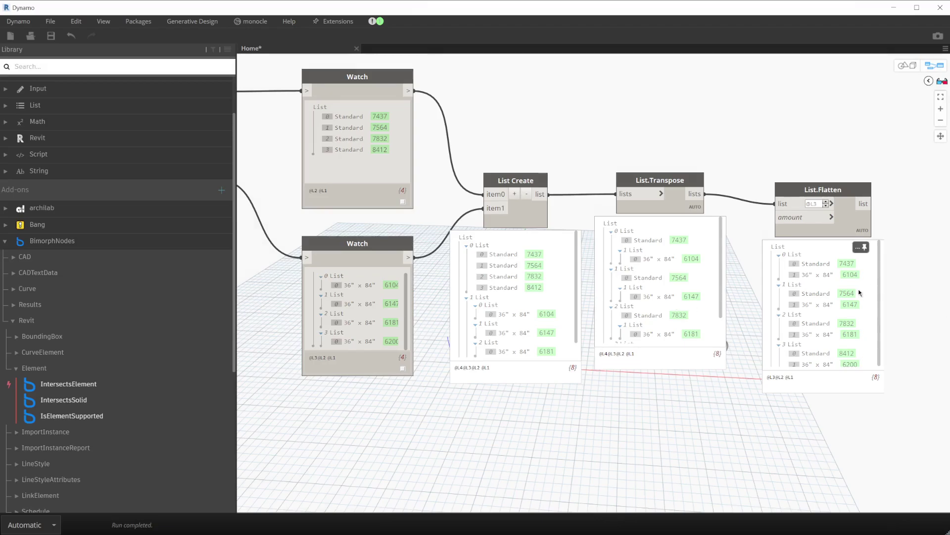
scroll(859, 298, down, 1)
scroll(737, 254, down, 2)
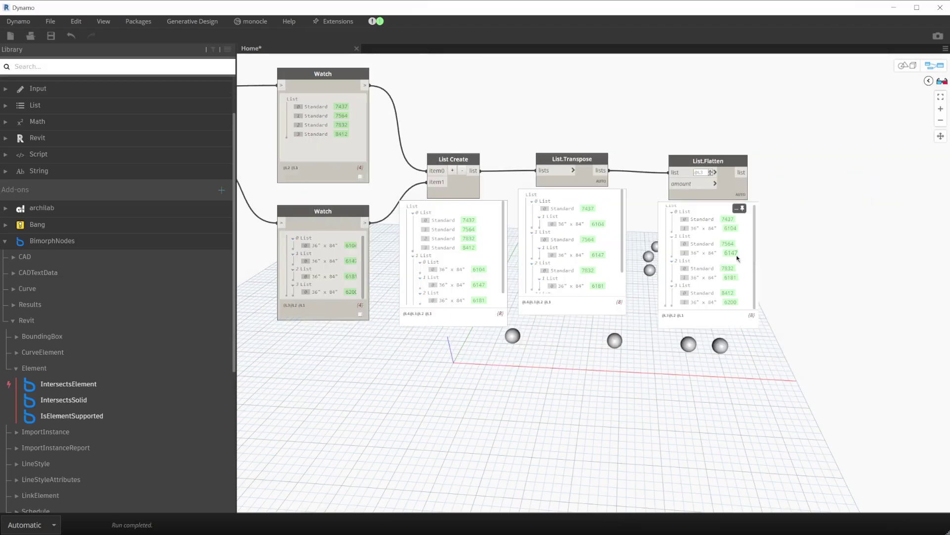
scroll(736, 254, down, 2)
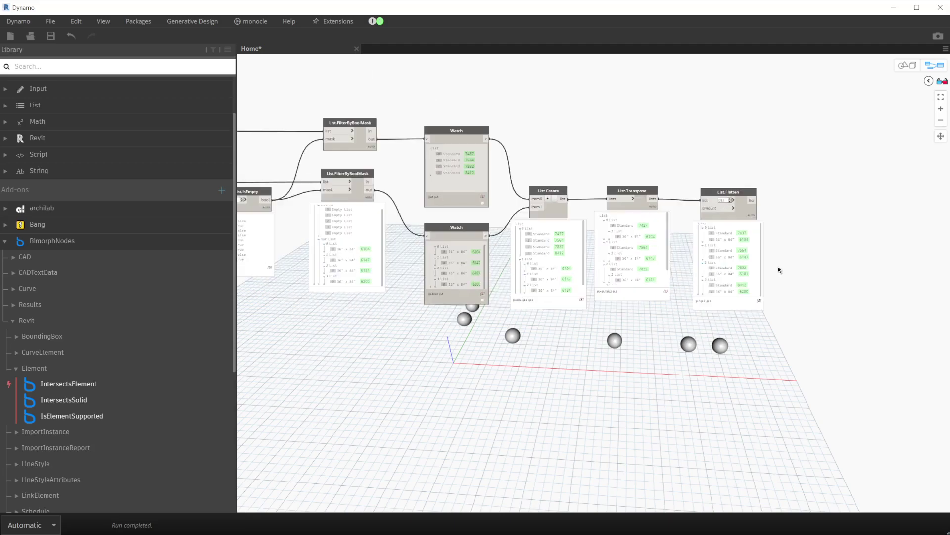
scroll(664, 244, down, 2)
middle_drag(664, 244, 644, 241)
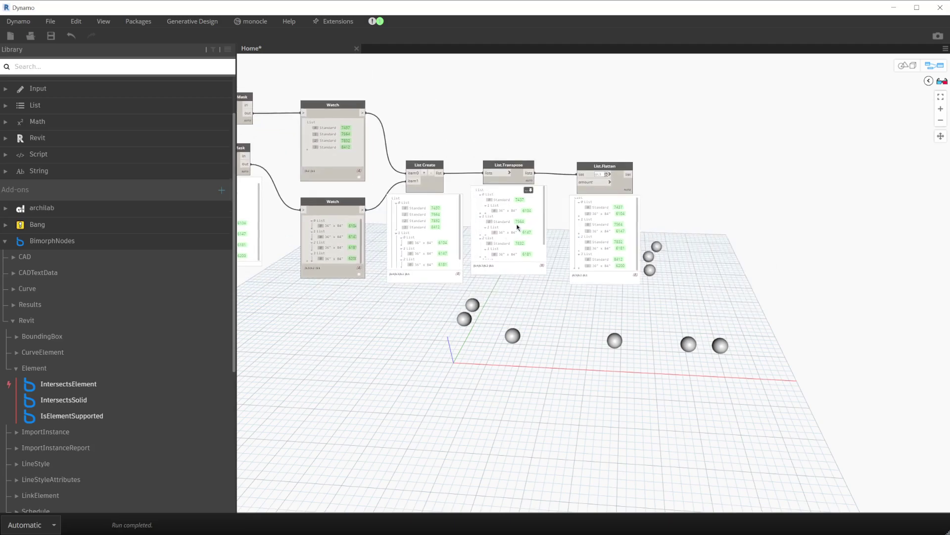
Add an Element.Solids node fed by the flattened device-door pairs.
mouse_move(439, 253)
right_click(641, 322)
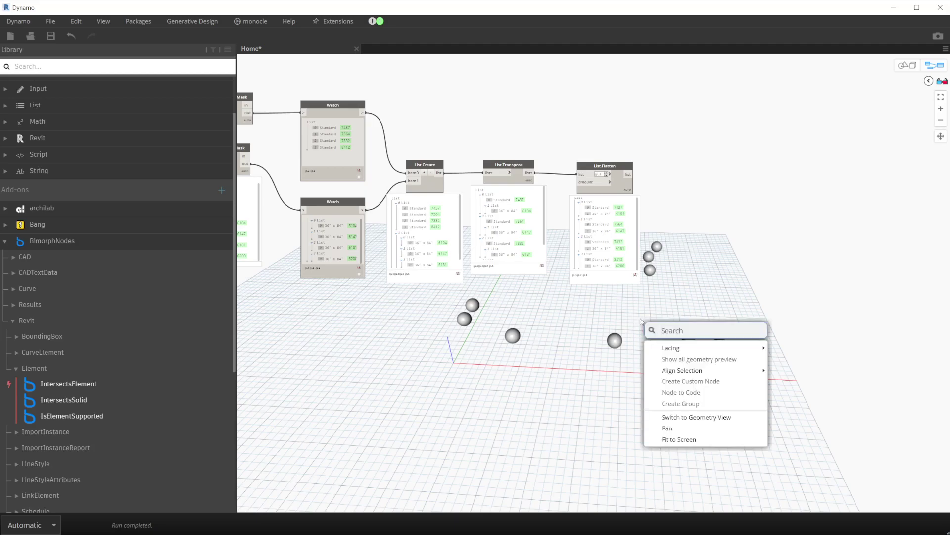
text(element)
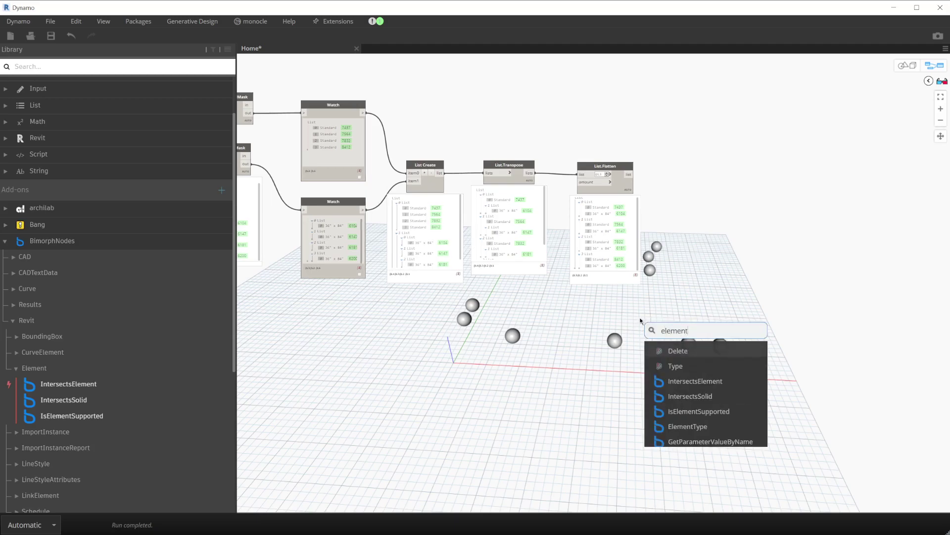
text(.solid)
click(674, 350)
mouse_move(629, 174)
mouse_down()
mouse_move(691, 367)
mouse_move(734, 311)
mouse_up()
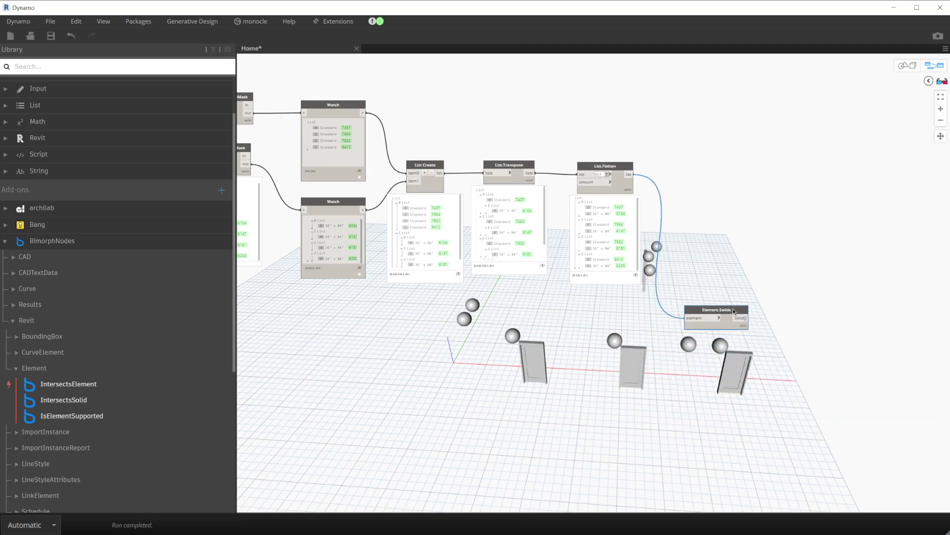
middle_drag(697, 314, 652, 307)
key(ctrl+b)
scroll(659, 348, up, 3)
right_drag(659, 349, 648, 312)
key(ctrl+b)
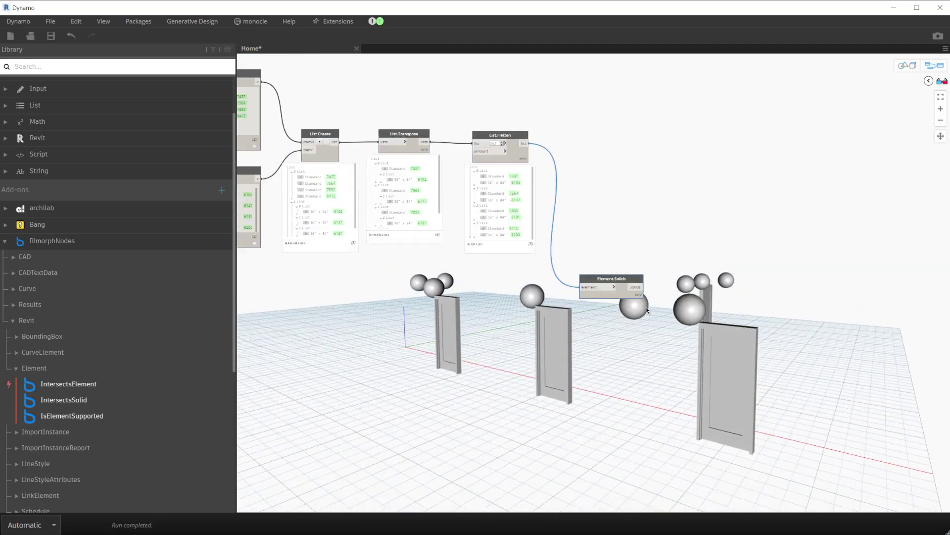
drag(627, 280, 604, 258)
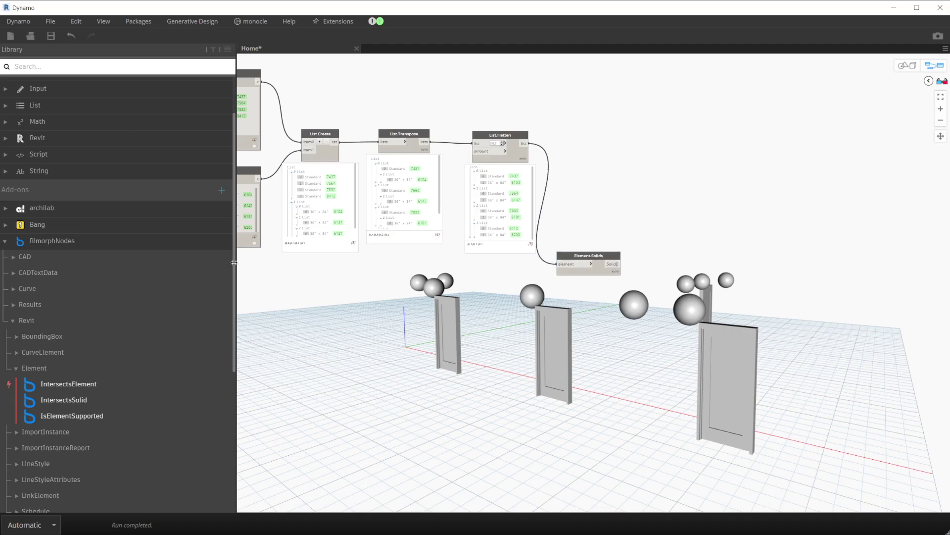
Place GenerativeDesign > Visualize ContrastingColorRange below Element.Solids, unconnected.
click(8, 244)
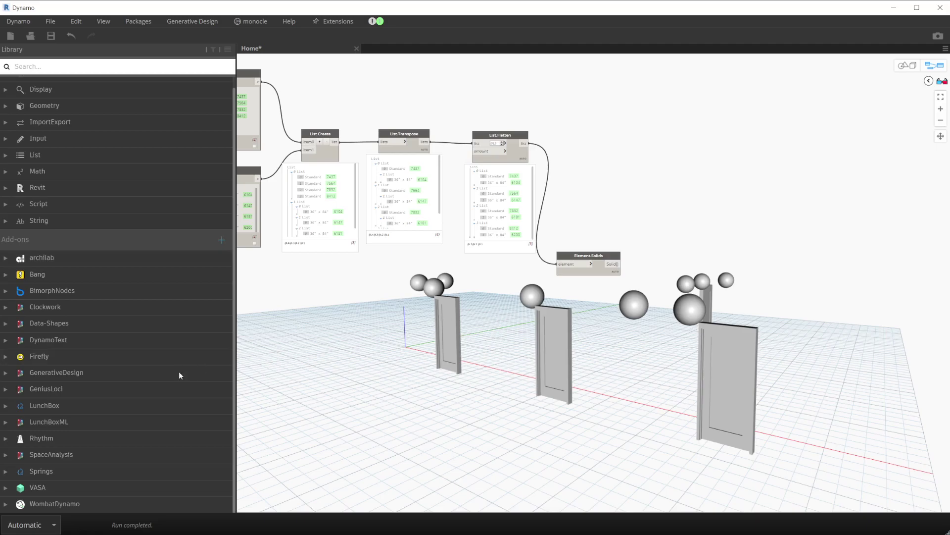
click(104, 378)
click(46, 420)
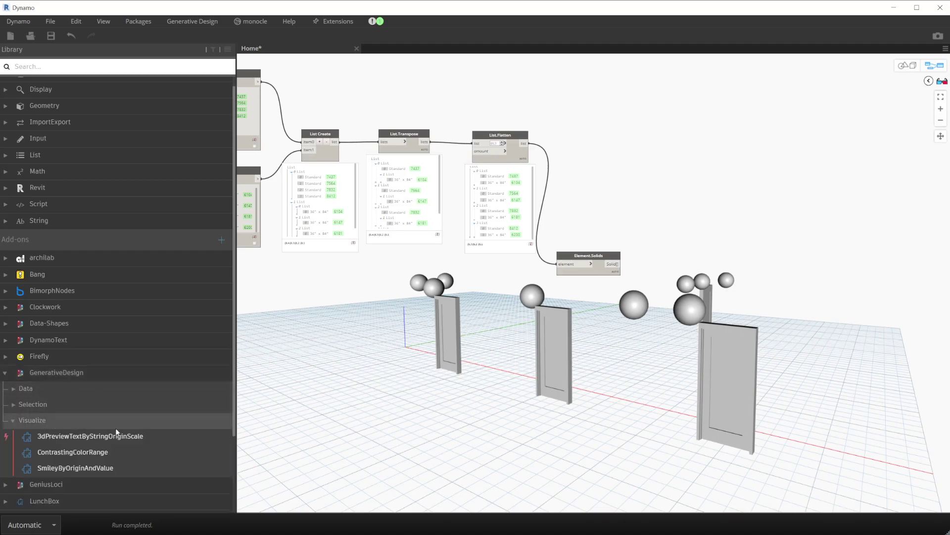
click(78, 451)
drag(625, 279, 587, 310)
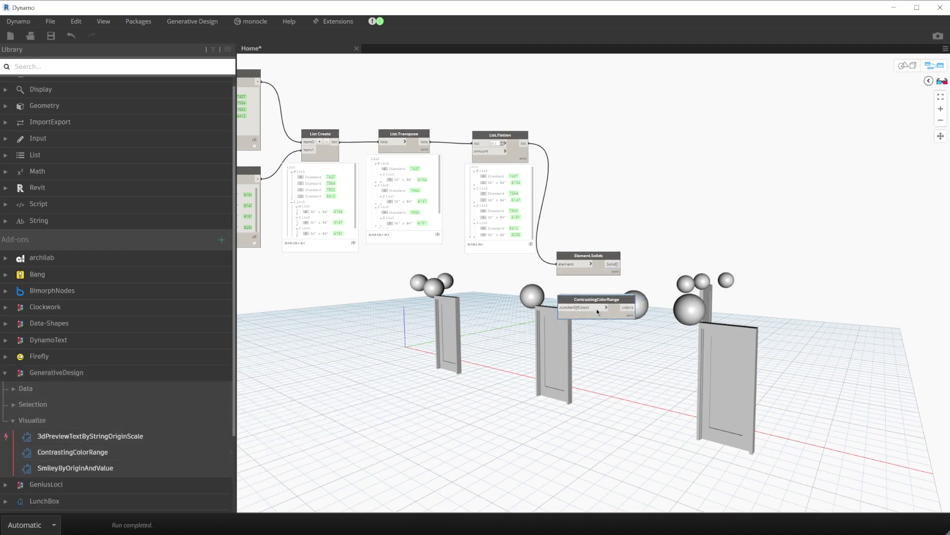
scroll(587, 310, up, 2)
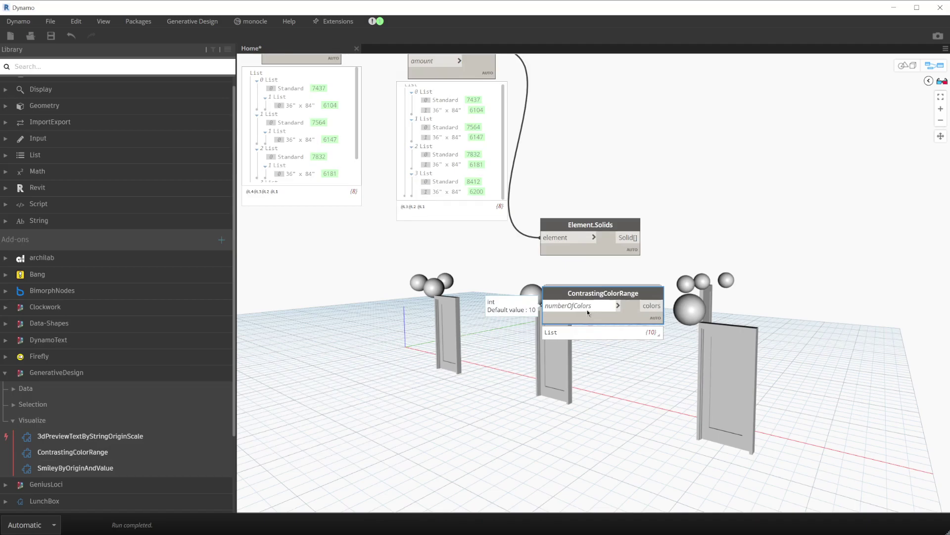
drag(630, 297, 619, 307)
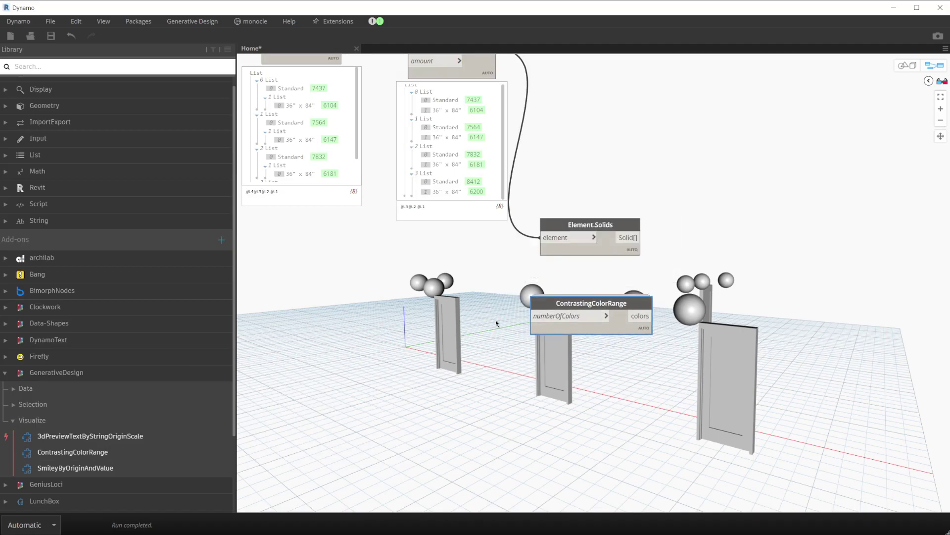
drag(589, 303, 619, 319)
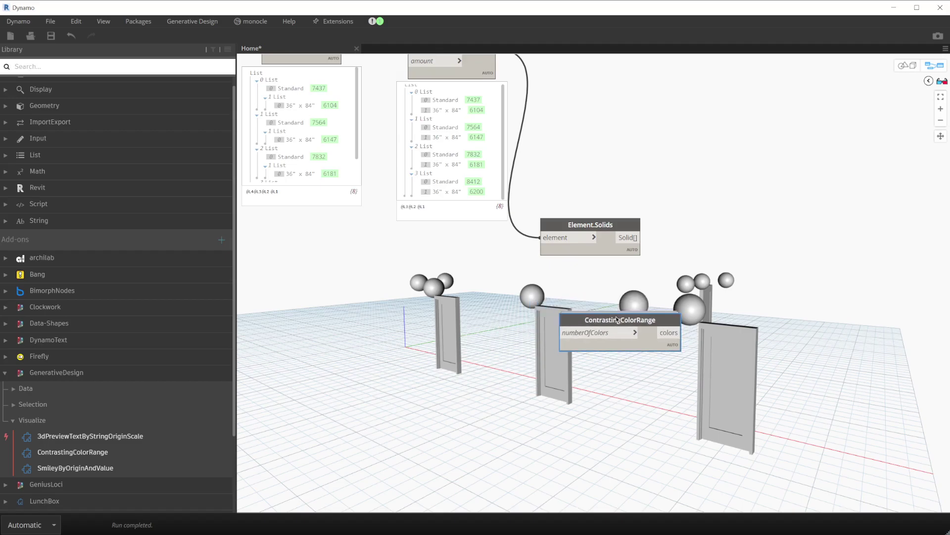
right_click(507, 329)
Count the flattened list with List.Count and wire it into ContrastingColorRange's numberOfColors.
text(c)
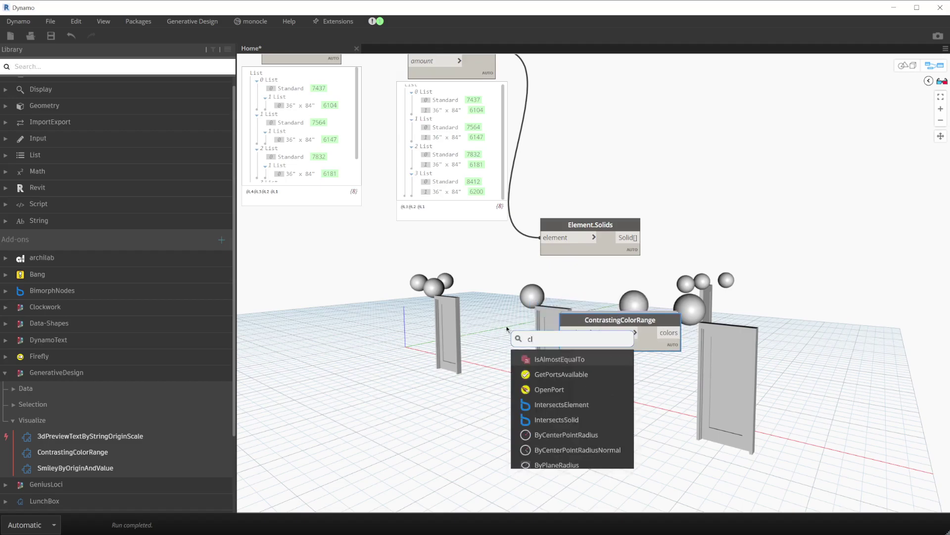
text(ount)
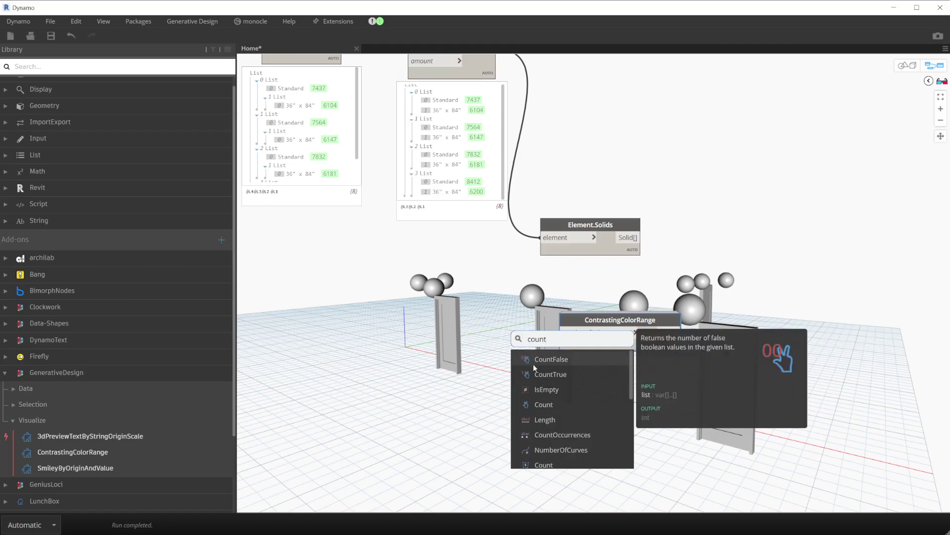
click(564, 405)
drag(564, 407, 451, 333)
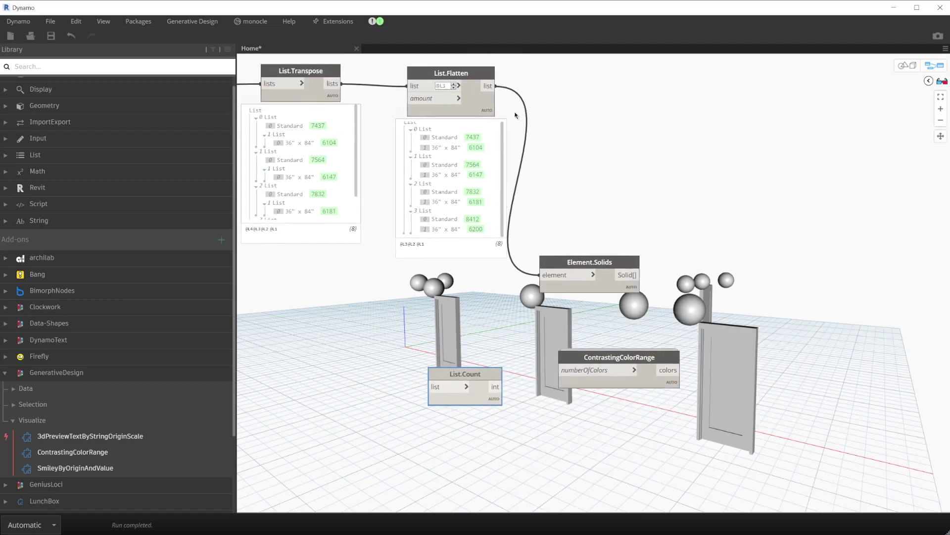
middle_drag(519, 74, 518, 111)
click(495, 86)
click(430, 387)
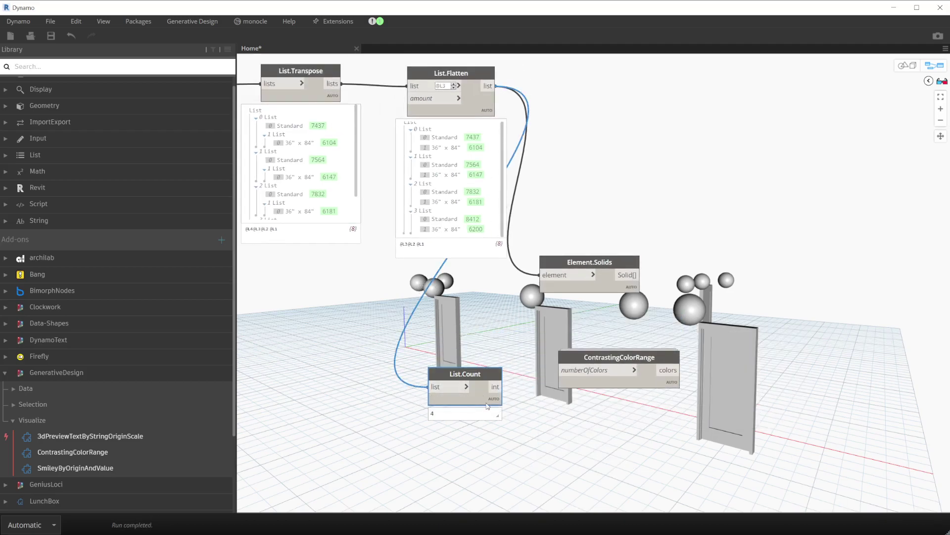
click(498, 388)
click(562, 370)
drag(566, 354, 537, 372)
shift+click(465, 374)
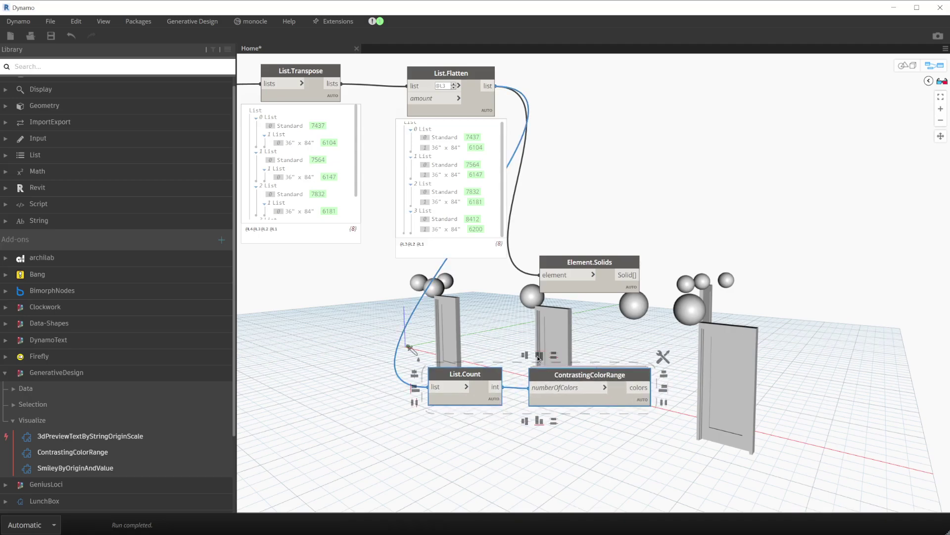
click(539, 355)
Colour the Element.Solids geometry with GeometryColor.ByGeometryColor using the contrasting colours.
right_click(722, 325)
text(bygeometry)
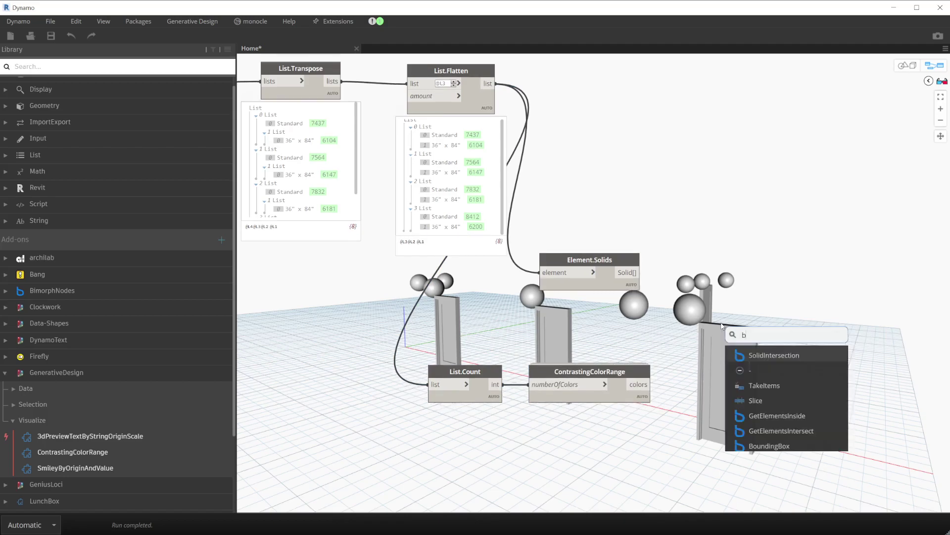
mouse_move(768, 354)
text(color)
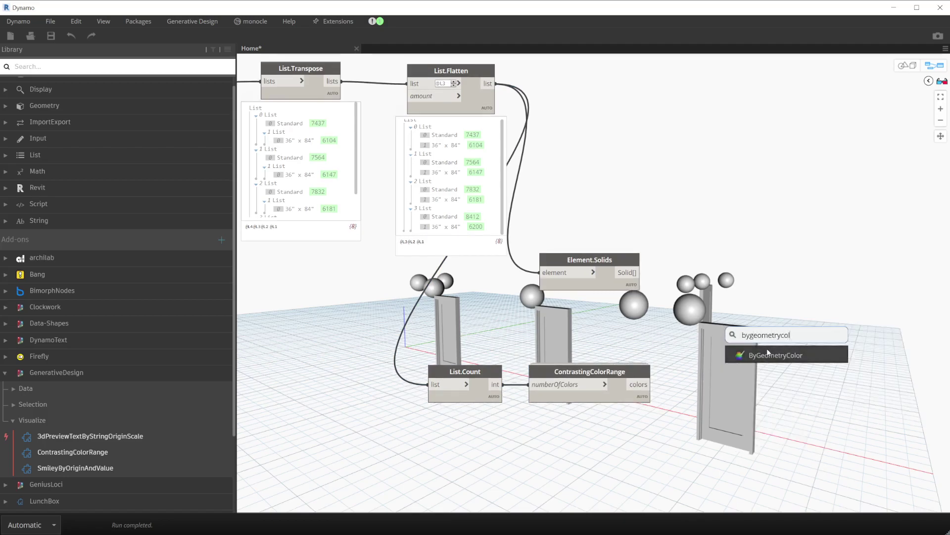
key(Return)
click(628, 272)
click(759, 340)
click(650, 385)
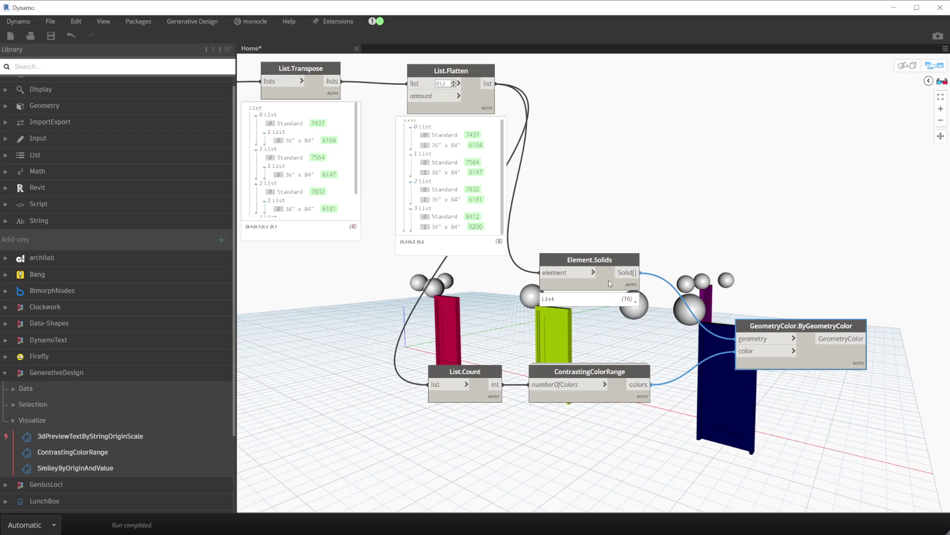
Hide the Element.Solids preview and group the four colouring nodes into an Annotation group.
right_click(610, 285)
click(623, 353)
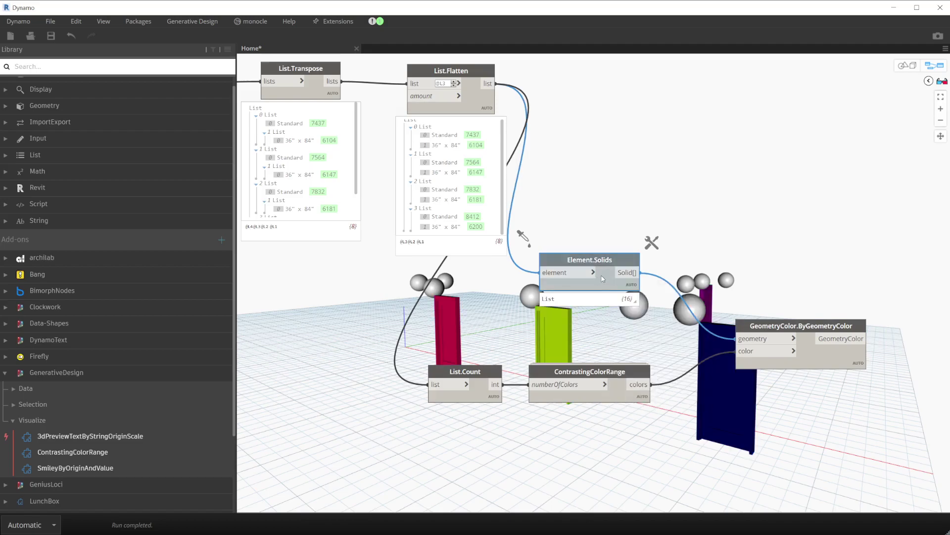
drag(603, 279, 607, 335)
drag(752, 367, 714, 369)
click(518, 373)
drag(836, 411, 408, 316)
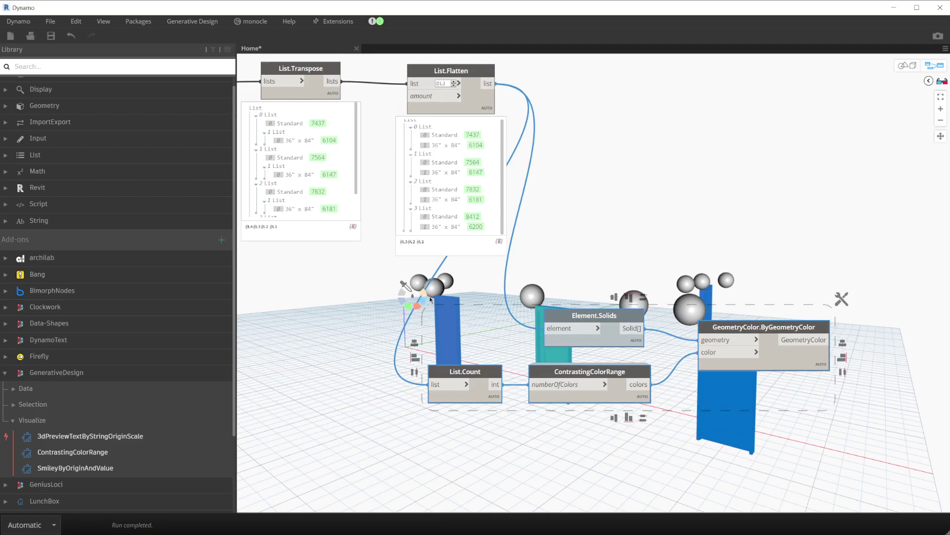
key(ctrl+g)
drag(627, 287, 695, 298)
scroll(667, 253, down, 3)
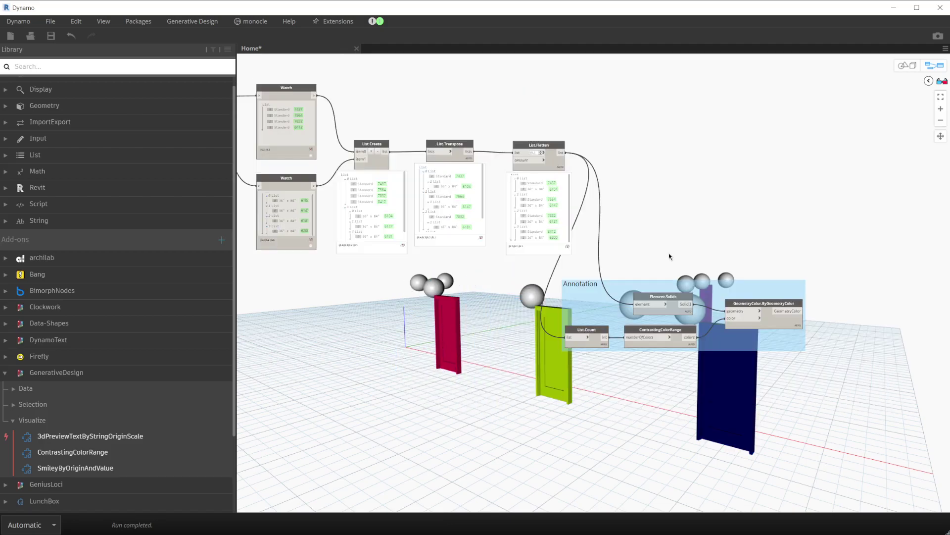
click(776, 319)
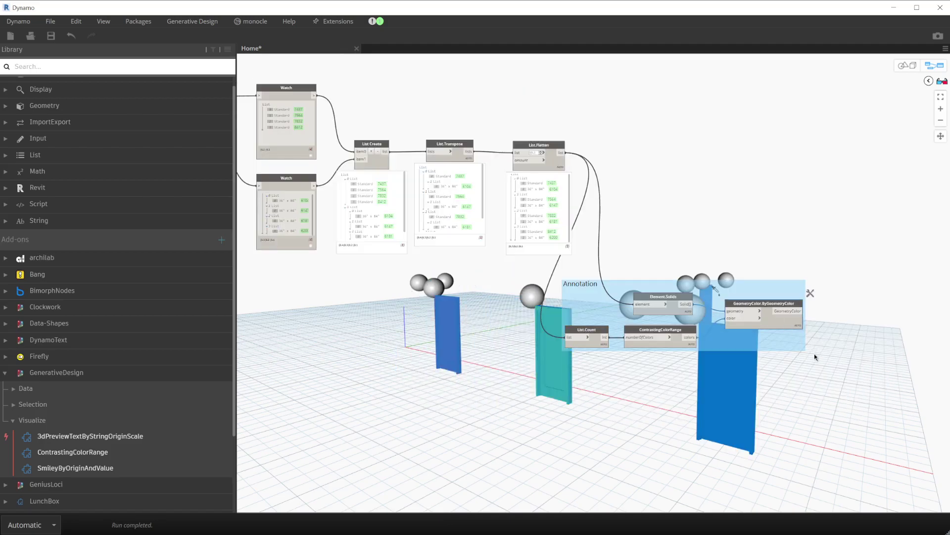
click(775, 382)
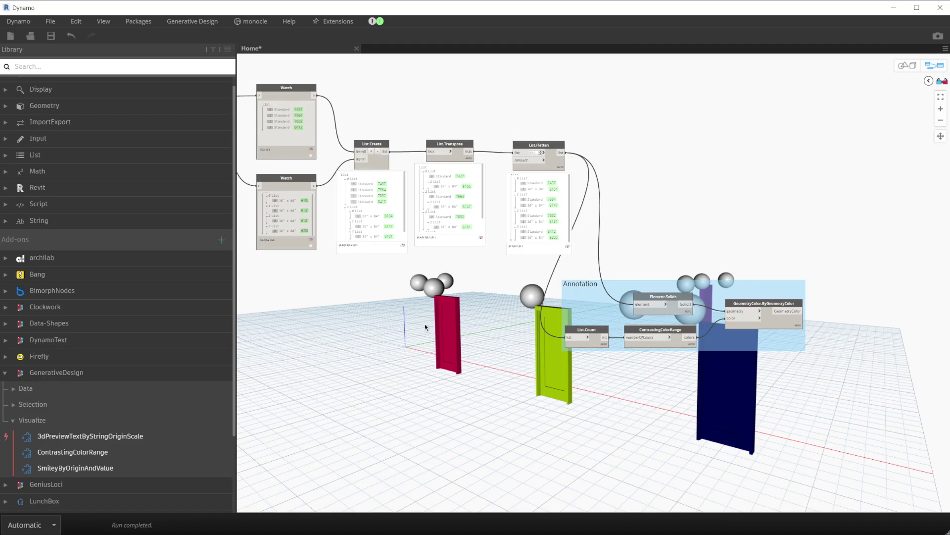
Turn off the Sphere.ByCenterPointRadius preview.
middle_drag(498, 267, 533, 225)
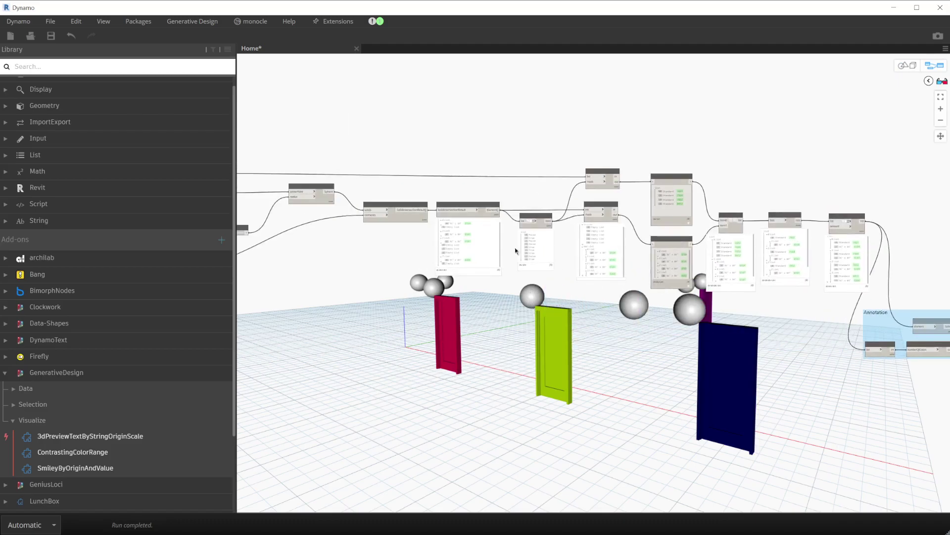
scroll(533, 225, up, 2)
scroll(506, 216, up, 2)
scroll(507, 216, up, 2)
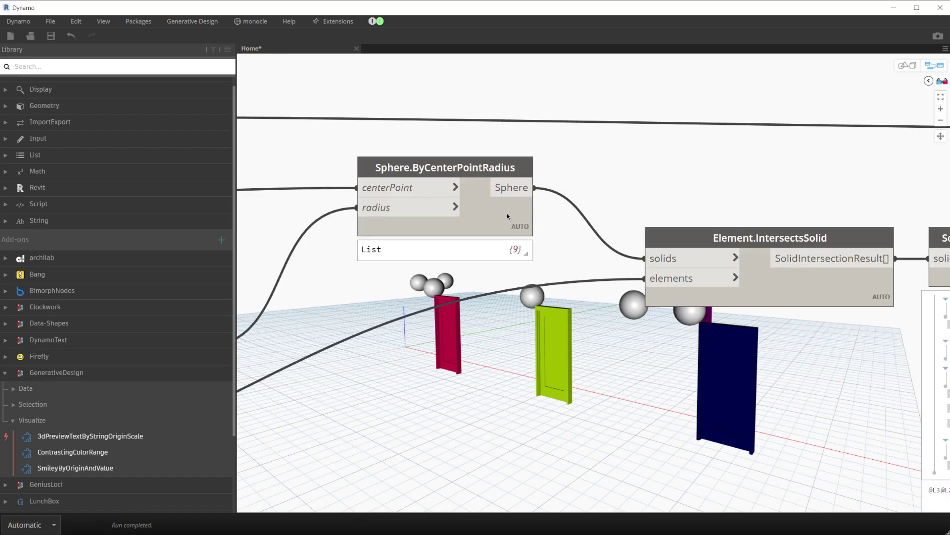
click(507, 217)
right_click(508, 217)
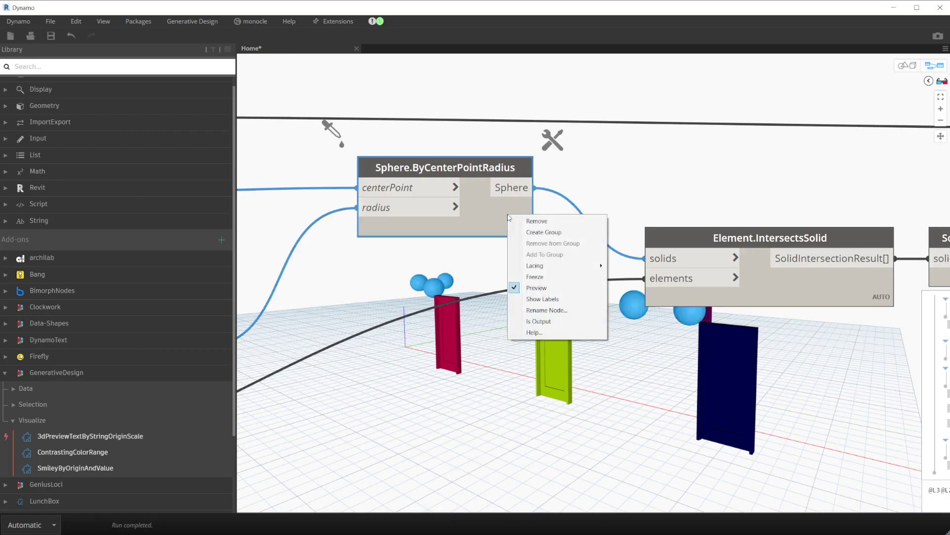
click(538, 288)
click(544, 313)
Turn off the Element.GetLocation preview, leaving only the coloured doors visible.
scroll(544, 313, down, 3)
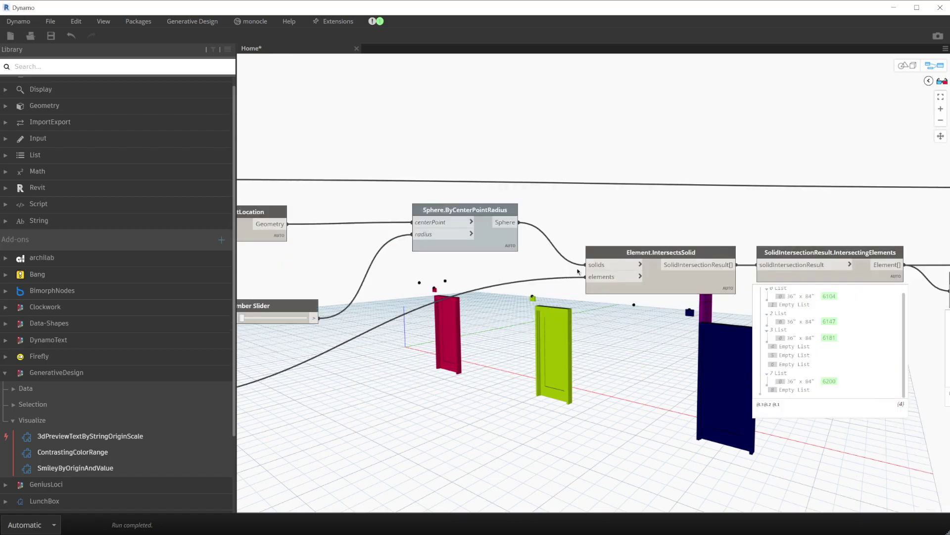
middle_drag(585, 271, 655, 266)
right_click(330, 233)
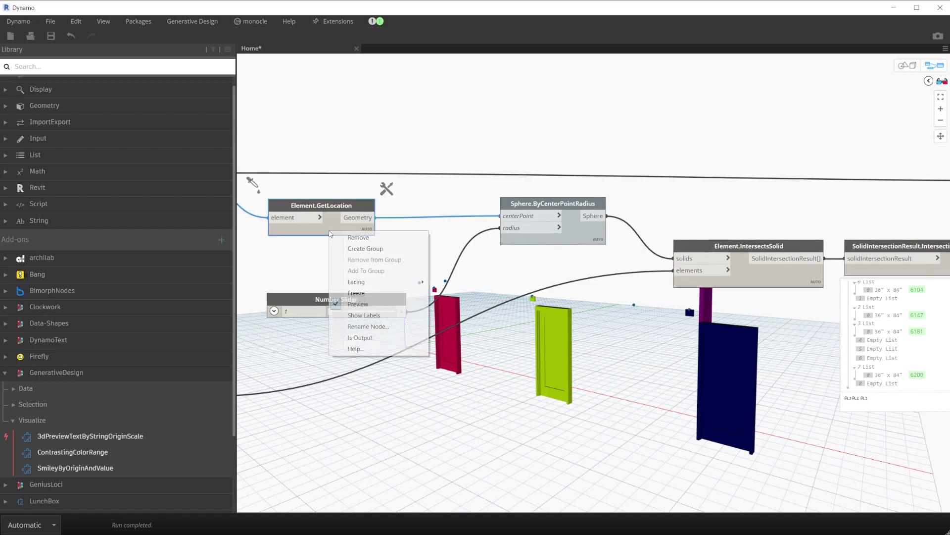
click(362, 305)
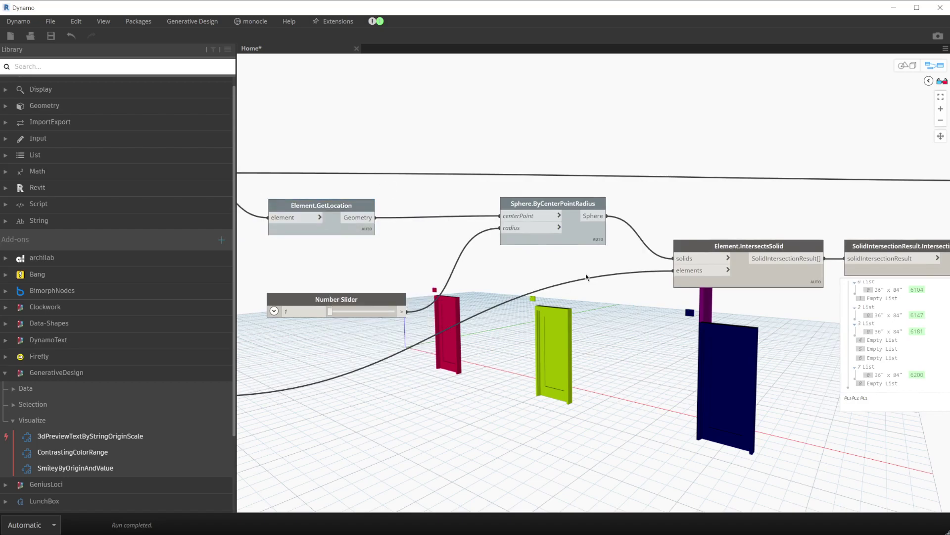
key(ctrl+b)
right_drag(571, 314, 473, 313)
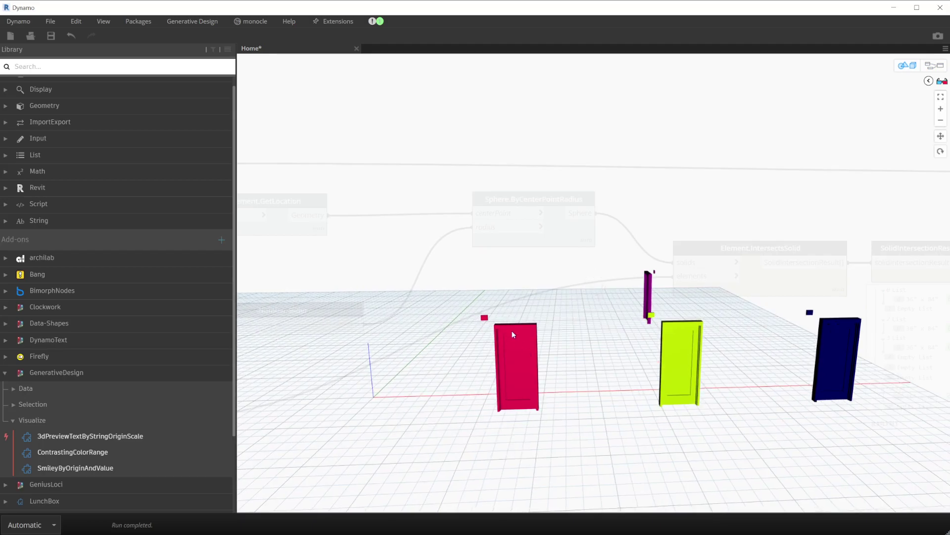
key(ctrl+b)
Add a GeometryColor.ByGeometryColor node and wire the Sphere output into its geometry input.
middle_drag(590, 144, 463, 128)
right_click(462, 128)
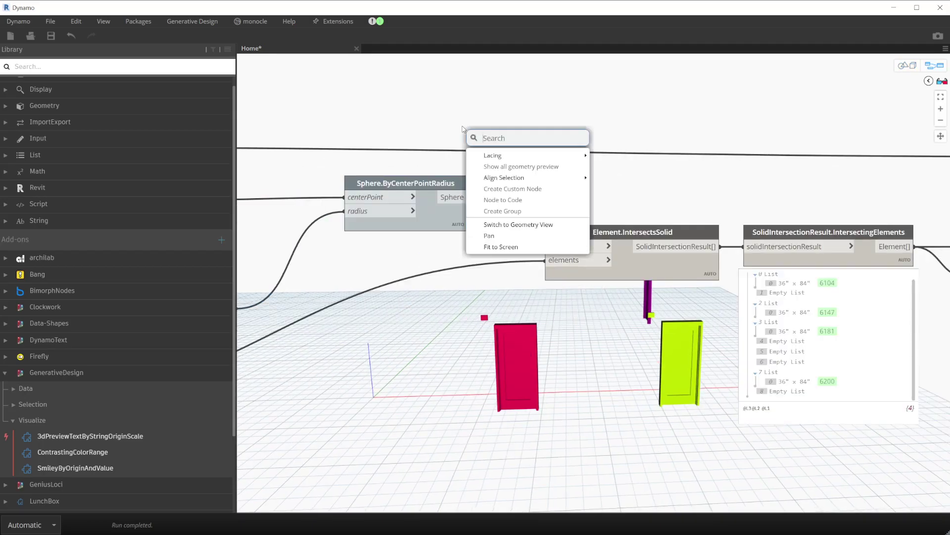
text(bygeome)
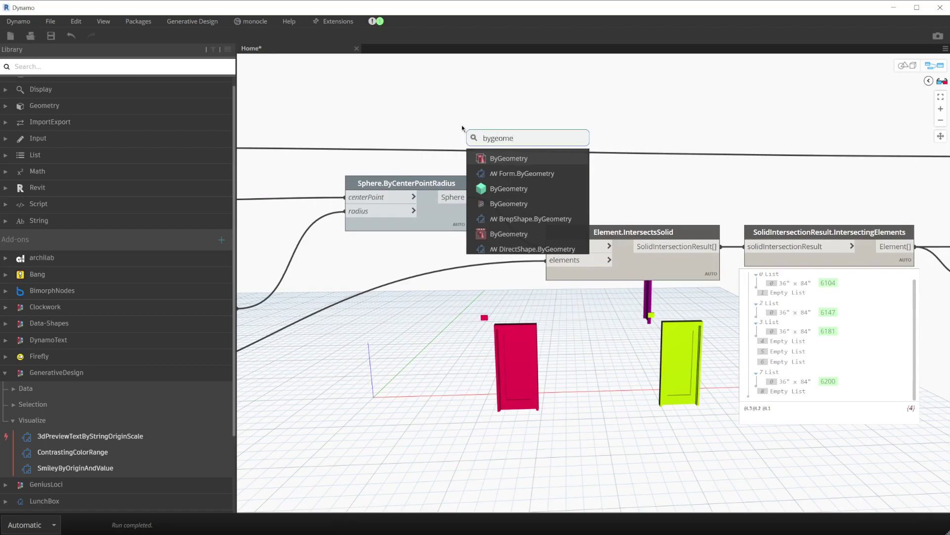
text(trycolor)
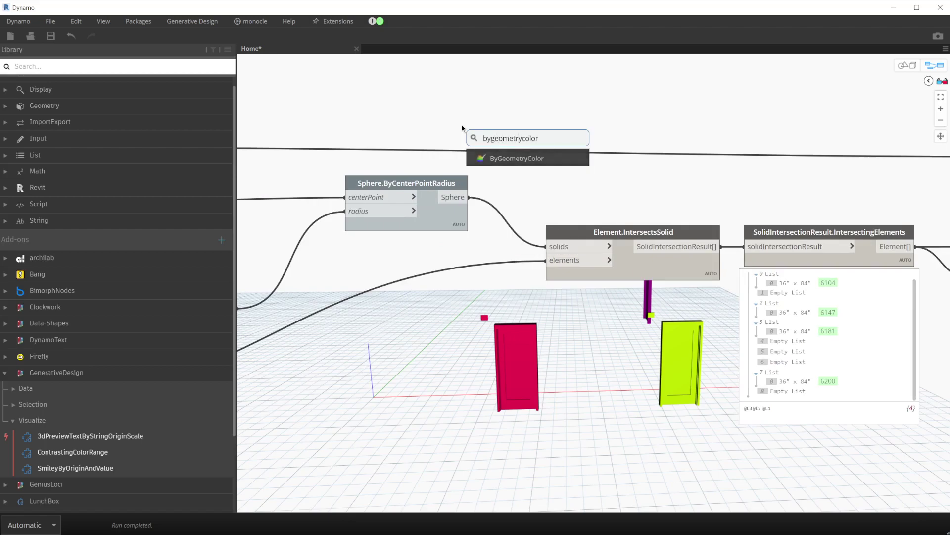
click(507, 159)
drag(519, 165, 539, 79)
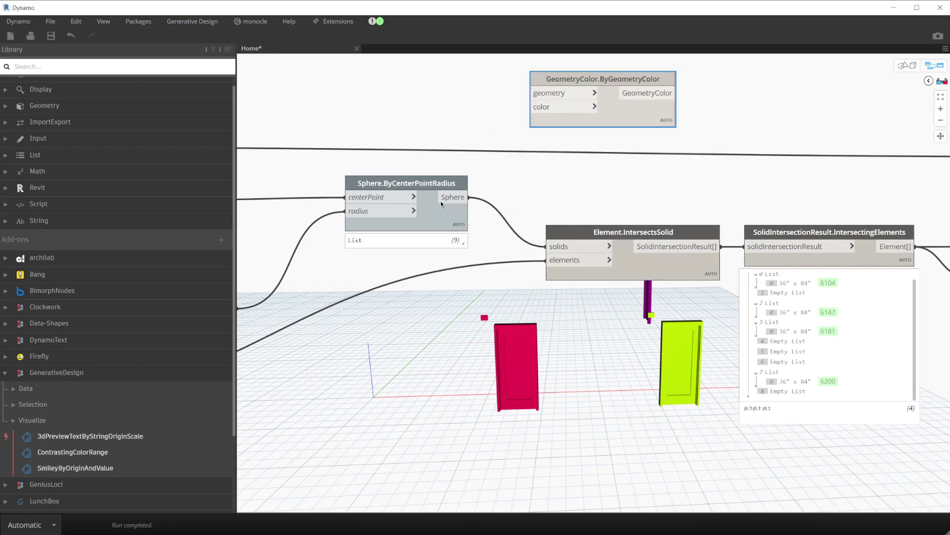
click(469, 197)
Add a Color Palette node set to grey and connect it to the colour input.
right_click(430, 106)
text(co)
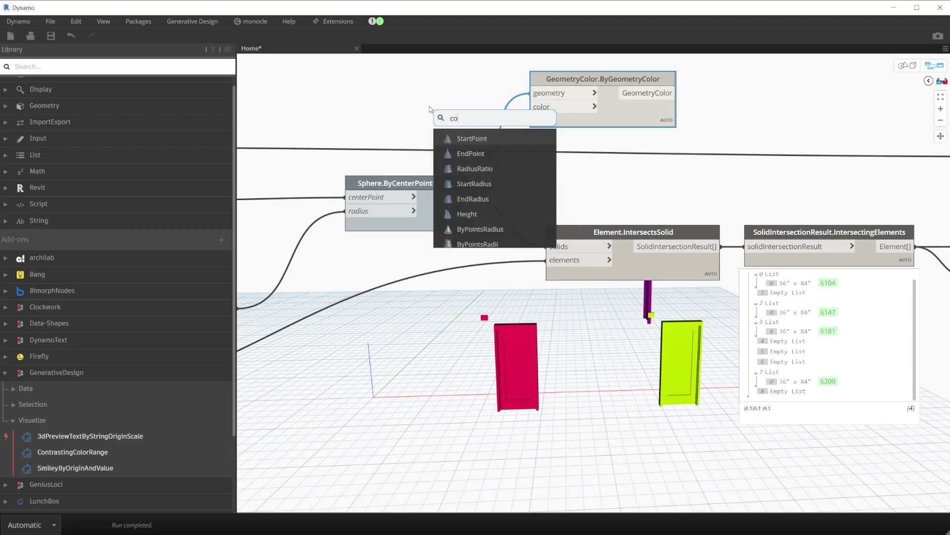
text(lor palet)
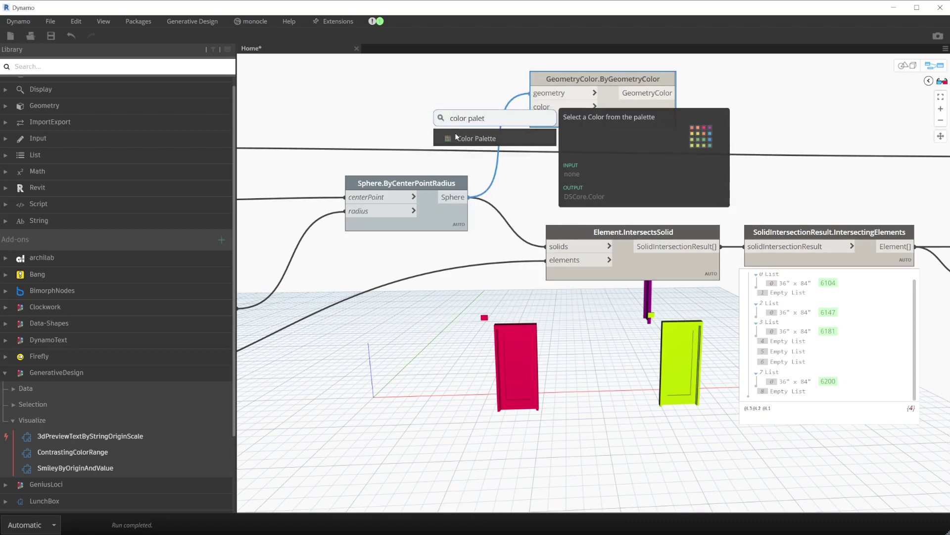
click(455, 138)
click(436, 120)
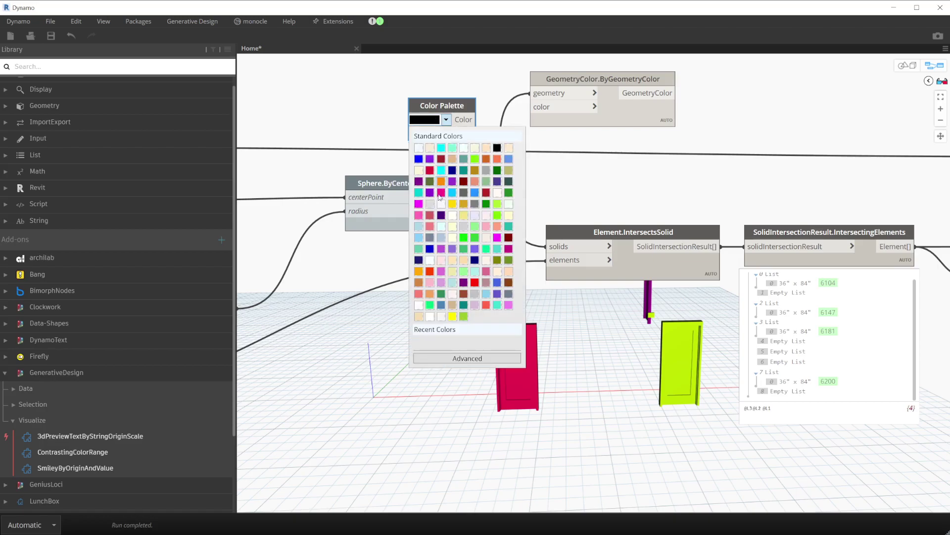
click(490, 172)
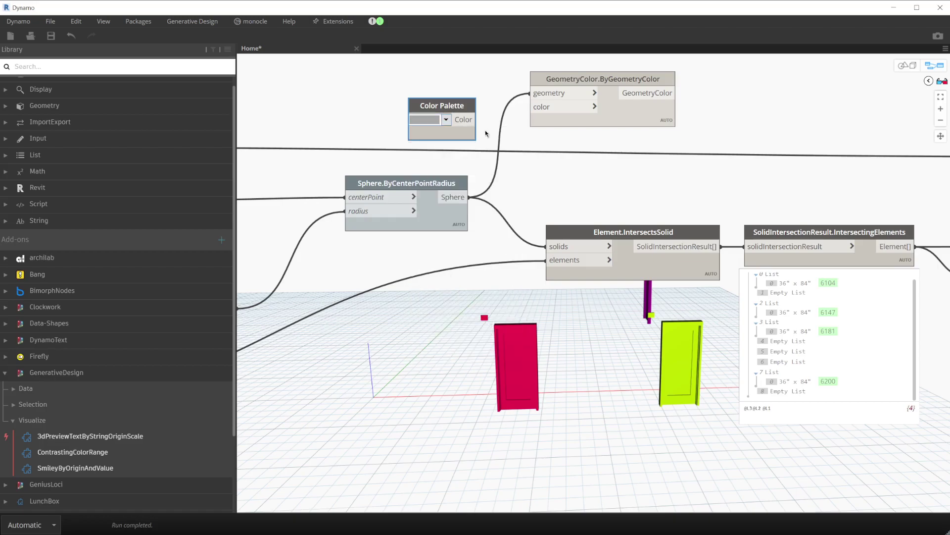
drag(477, 120, 545, 108)
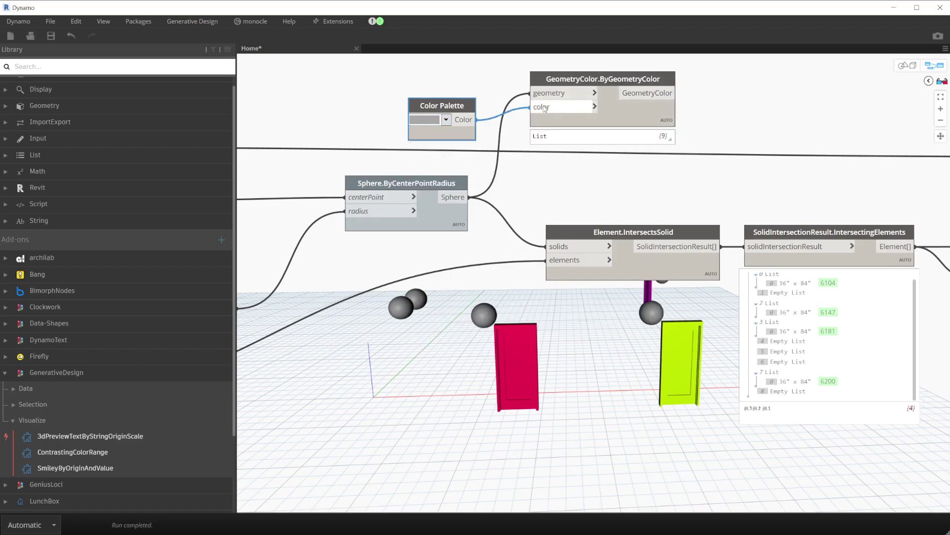
Lower the grey's Alpha in the advanced colour editor to make it semi-transparent.
click(446, 120)
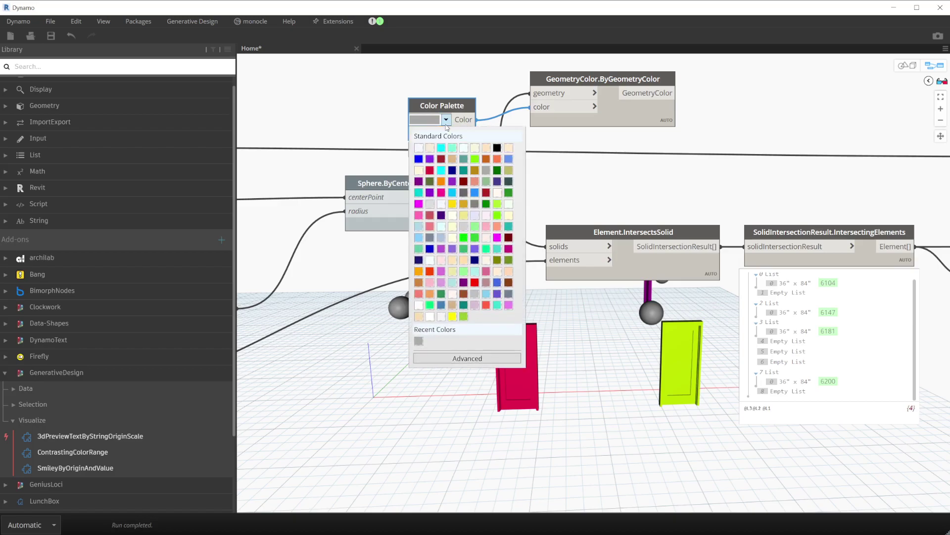
click(466, 359)
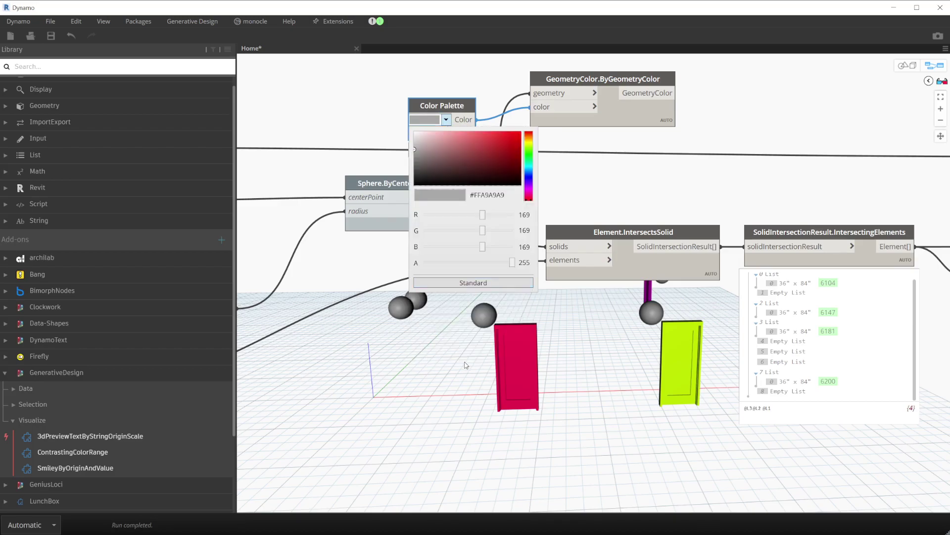
drag(498, 266, 458, 268)
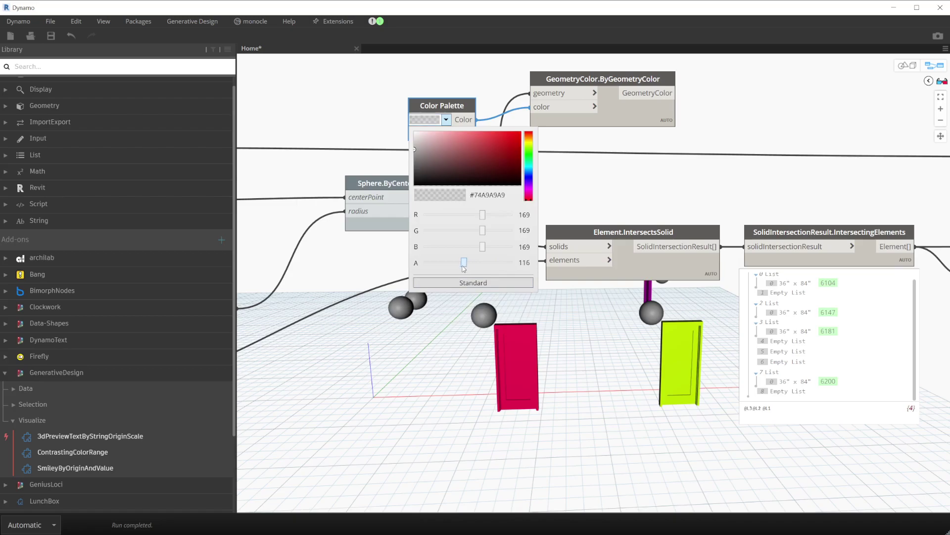
click(465, 330)
Inspect the translucent grey spheres in the 3D preview, then select the palette and colouring nodes.
key(ctrl+b)
right_drag(462, 336, 409, 339)
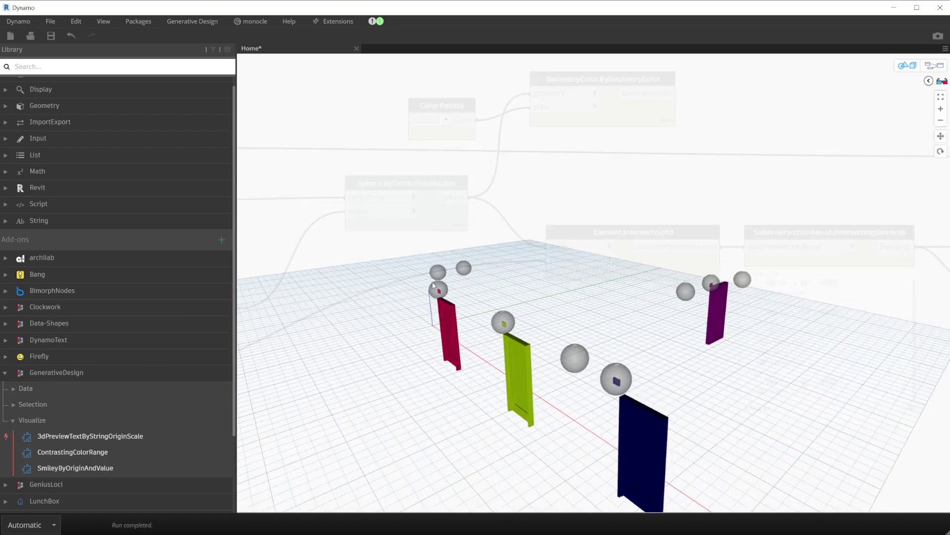
scroll(433, 286, down, 2)
right_drag(435, 292, 438, 278)
scroll(437, 276, down, 2)
scroll(593, 333, up, 1)
scroll(586, 334, up, 1)
scroll(601, 329, up, 1)
scroll(644, 273, up, 2)
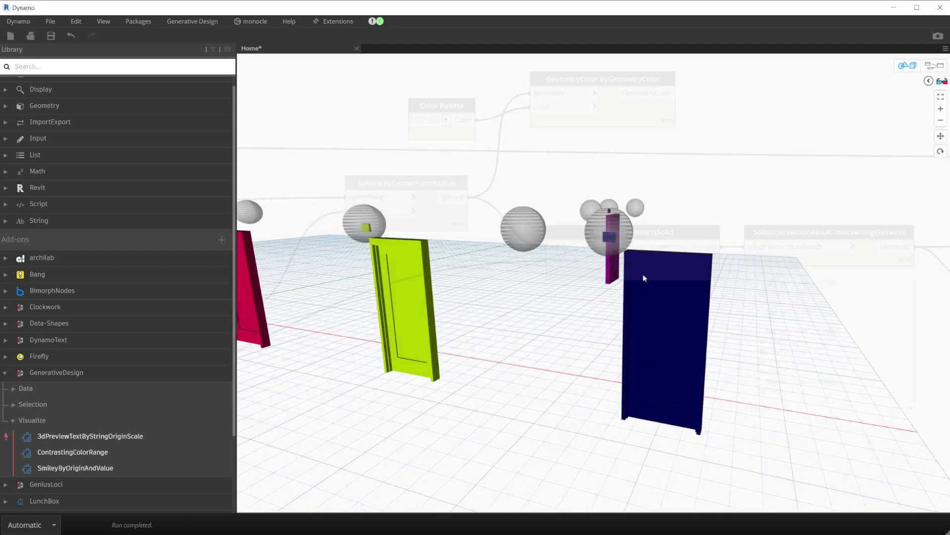
key(ctrl+b)
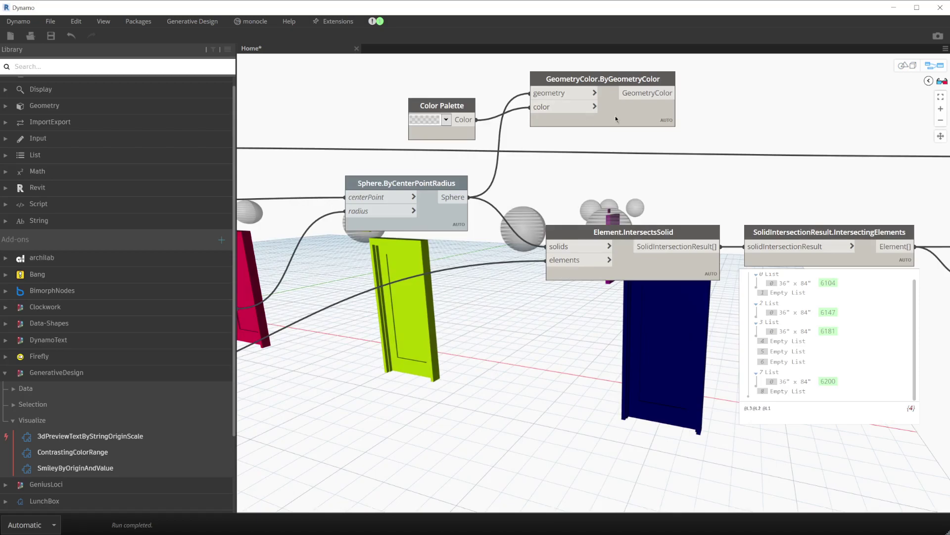
drag(621, 154, 425, 78)
middle_drag(394, 63, 401, 121)
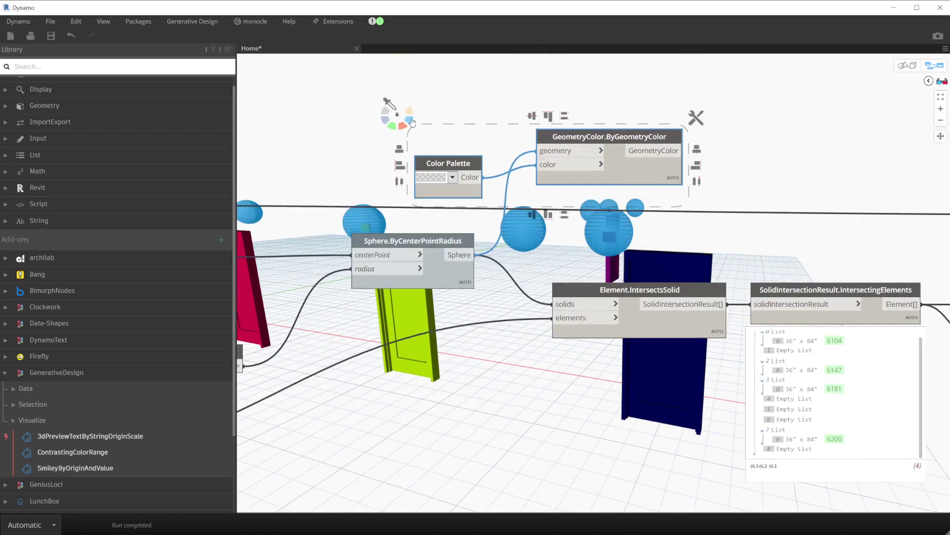
Group the selected colouring nodes and orbit the preview to see the doors upright.
click(411, 122)
scroll(560, 151, down, 3)
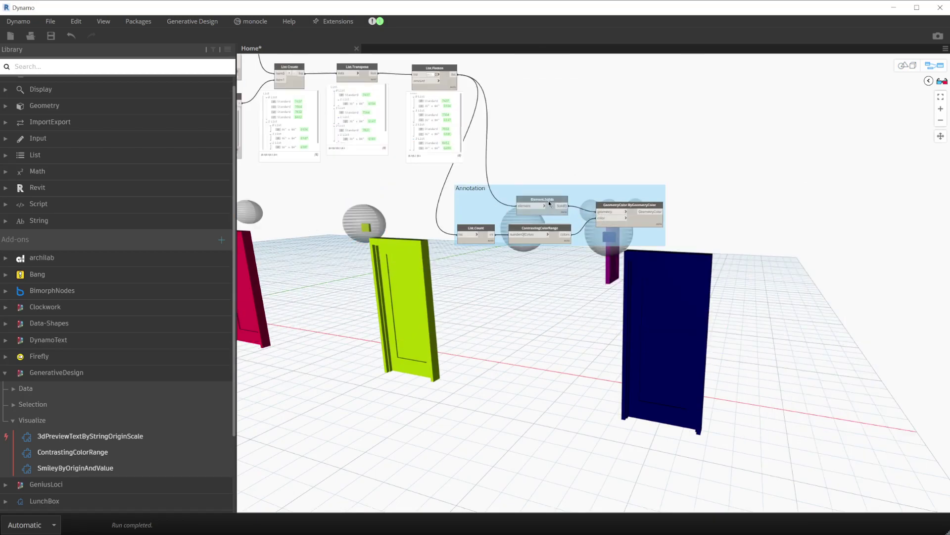
key(ctrl+b)
mouse_move(594, 299)
right_down()
mouse_move(509, 308)
mouse_move(514, 325)
mouse_move(570, 354)
mouse_move(650, 173)
right_up()
right_drag(584, 283, 515, 249)
Change the graph's run mode from Automatic to Manual.
key(ctrl+b)
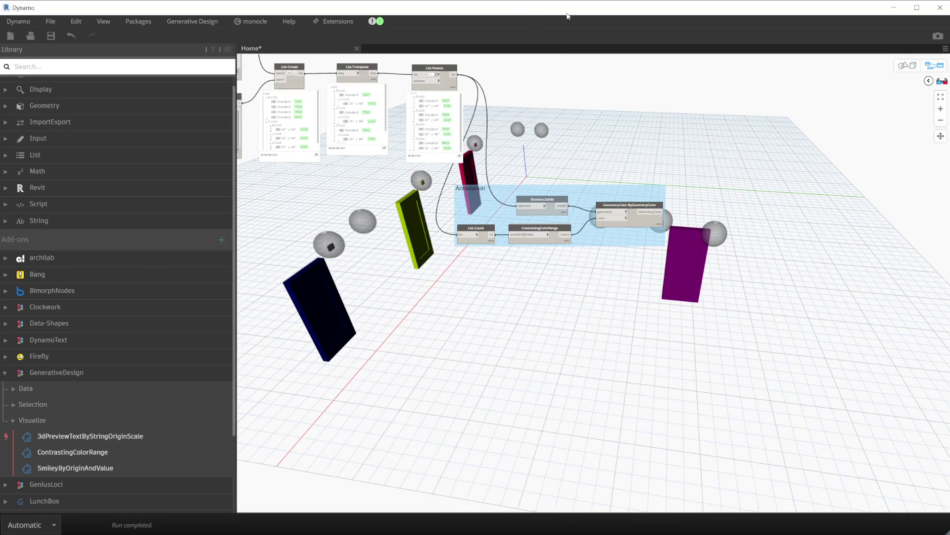
click(49, 525)
click(56, 471)
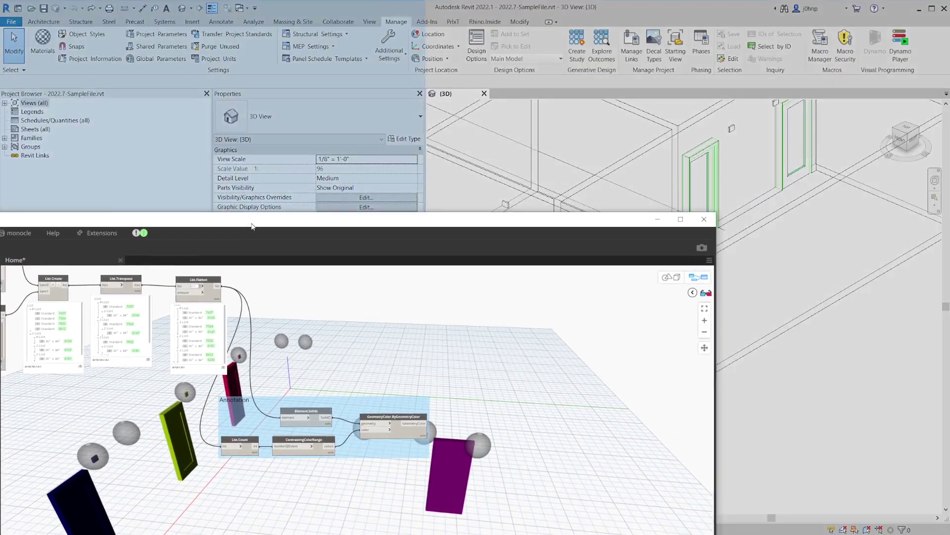
Dock Dynamo on the left half with Revit beside it, zoomed toward the door.
drag(490, 19, 0, 238)
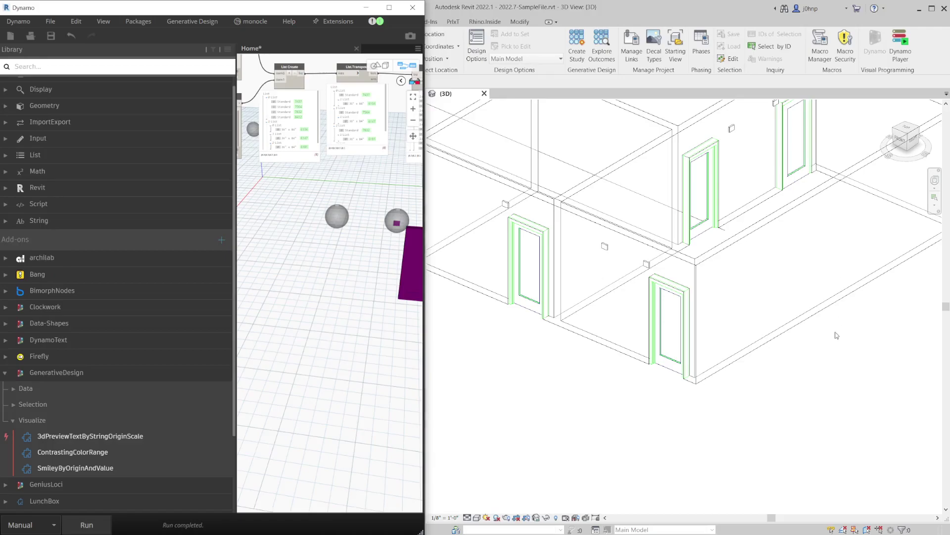
click(651, 411)
middle_drag(650, 410, 522, 231)
scroll(523, 232, up, 2)
Place a new security device on the wall face near the door with Place Component (CS).
click(484, 205)
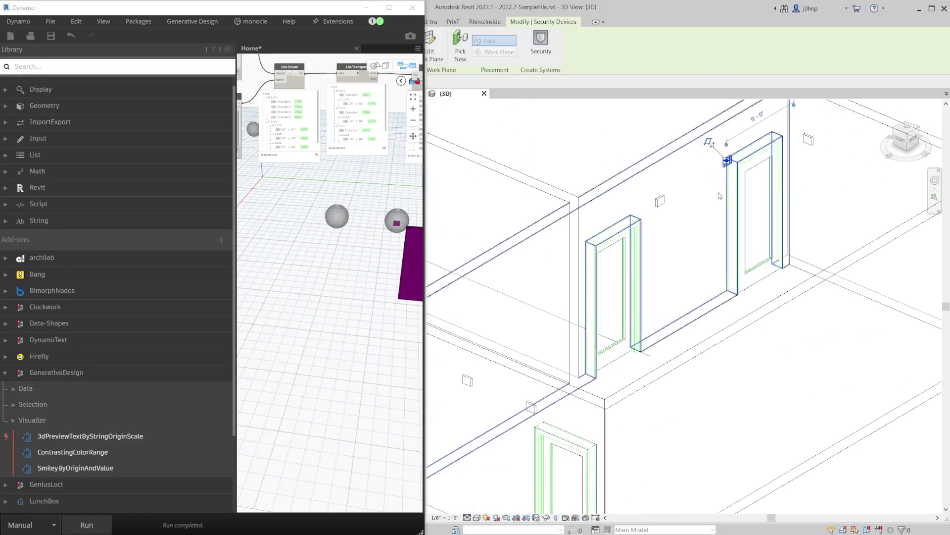
key(c)
key(s)
shift+middle_drag(644, 297, 589, 259)
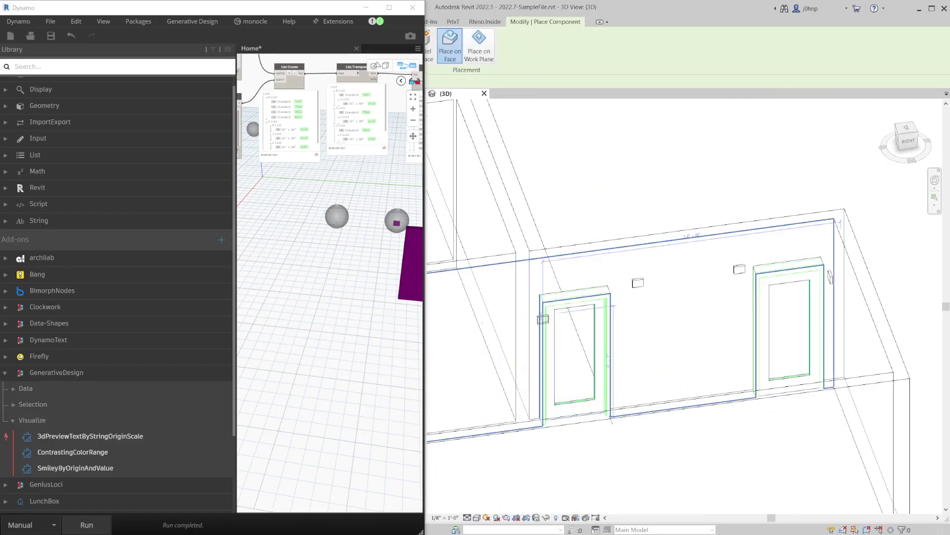
scroll(544, 297, up, 3)
click(536, 305)
key(Escape)
key(Escape)
Run the Dynamo graph, collapse the library, and orbit the preview to see all doors.
click(87, 525)
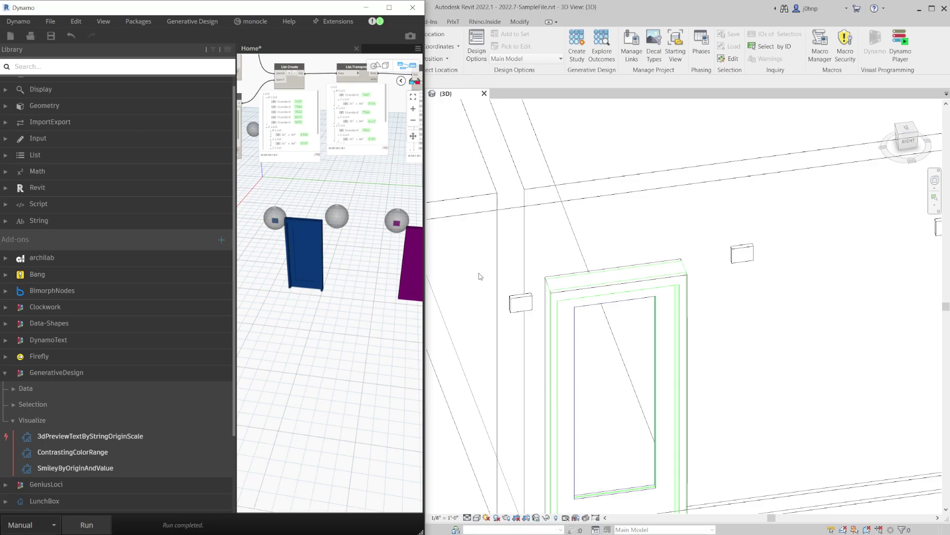
scroll(364, 267, down, 3)
middle_drag(283, 272, 308, 266)
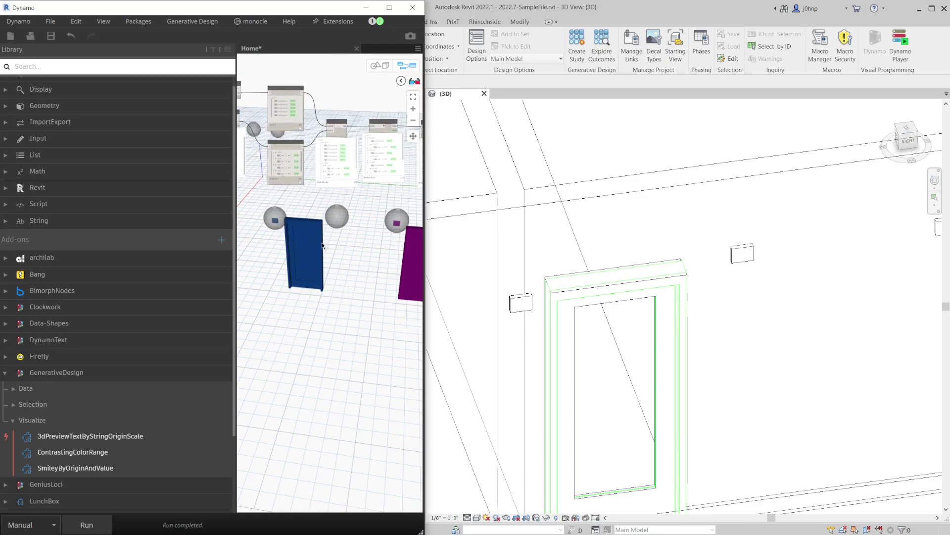
scroll(322, 245, down, 3)
scroll(319, 248, down, 3)
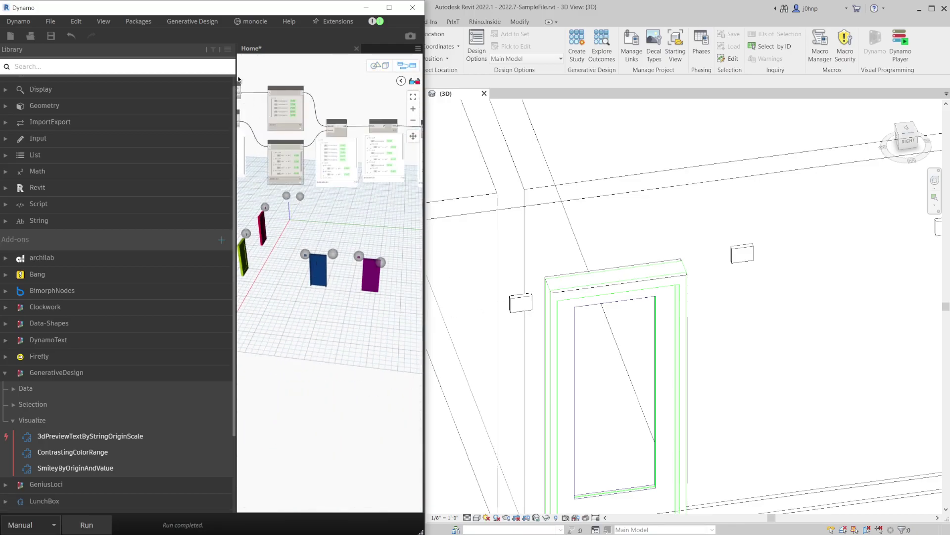
drag(236, 74, 2, 74)
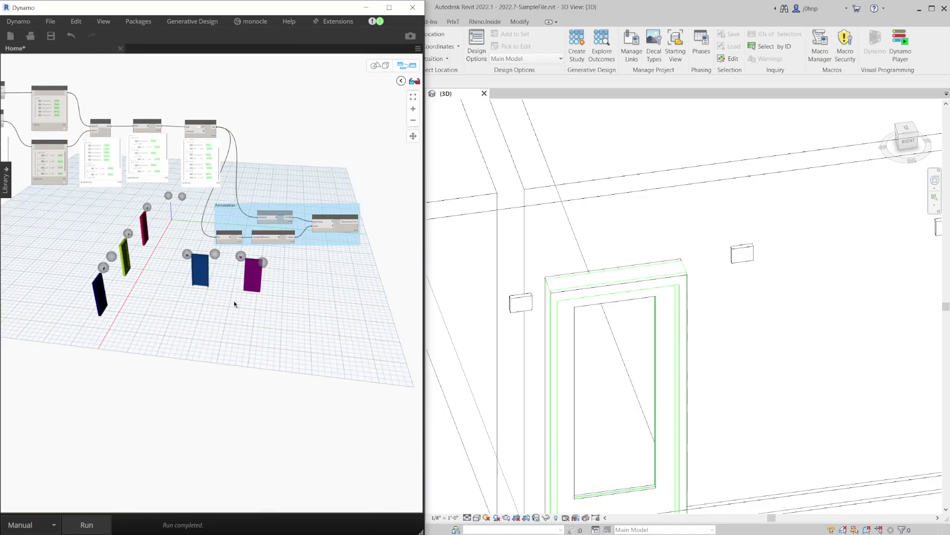
key(ctrl+b)
scroll(202, 287, up, 3)
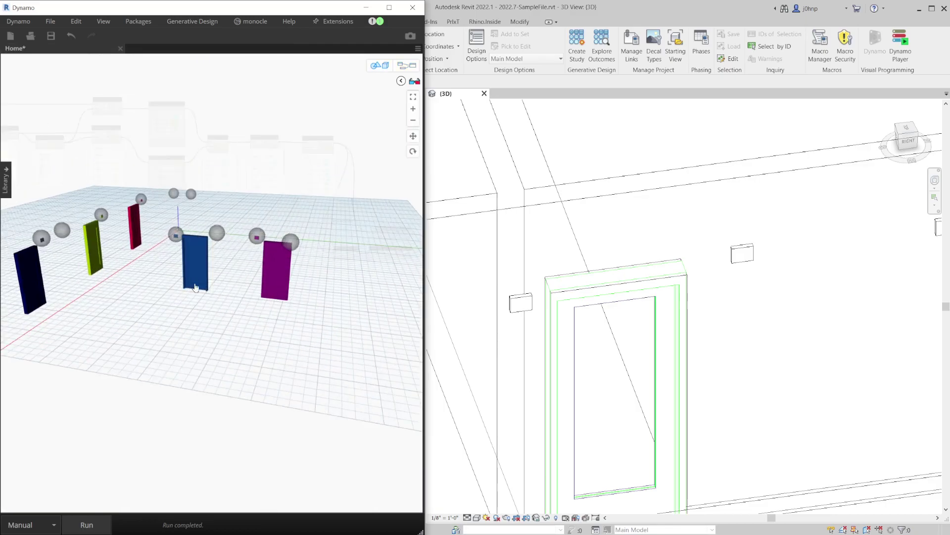
mouse_move(202, 287)
right_down()
mouse_move(259, 280)
mouse_move(255, 265)
right_up()
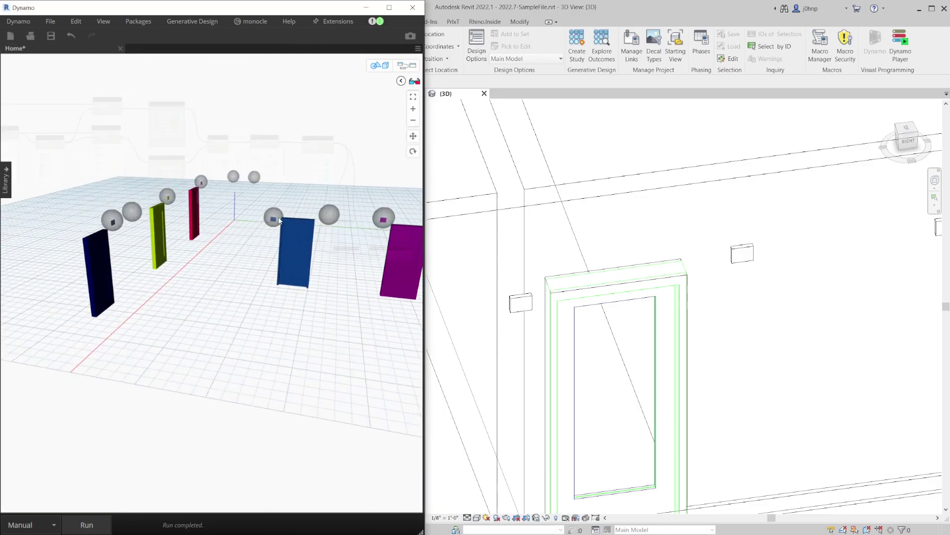
key(ctrl+b)
click(742, 253)
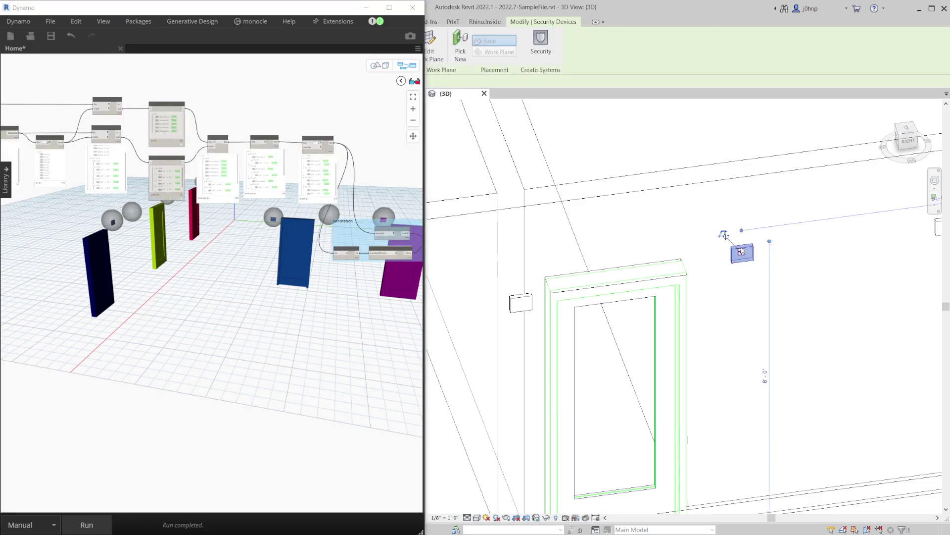
drag(743, 253, 710, 264)
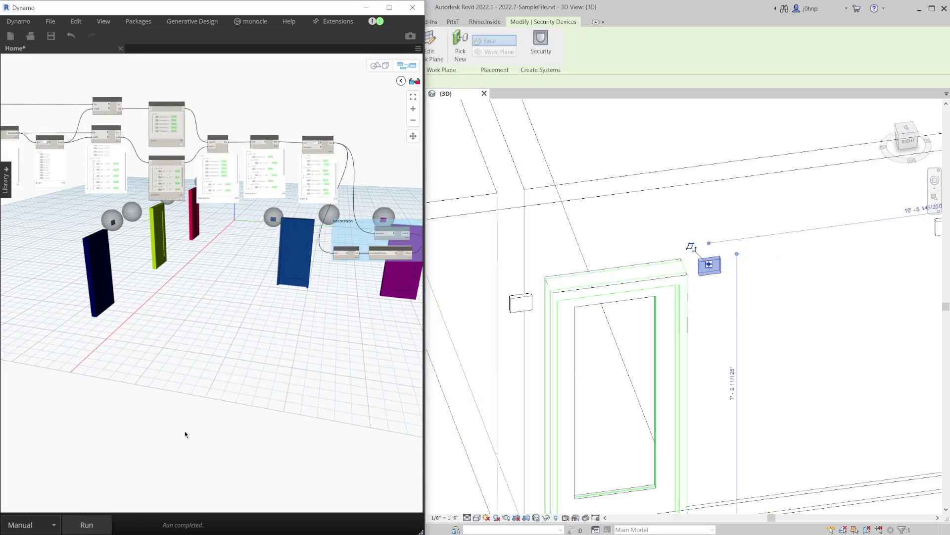
click(87, 530)
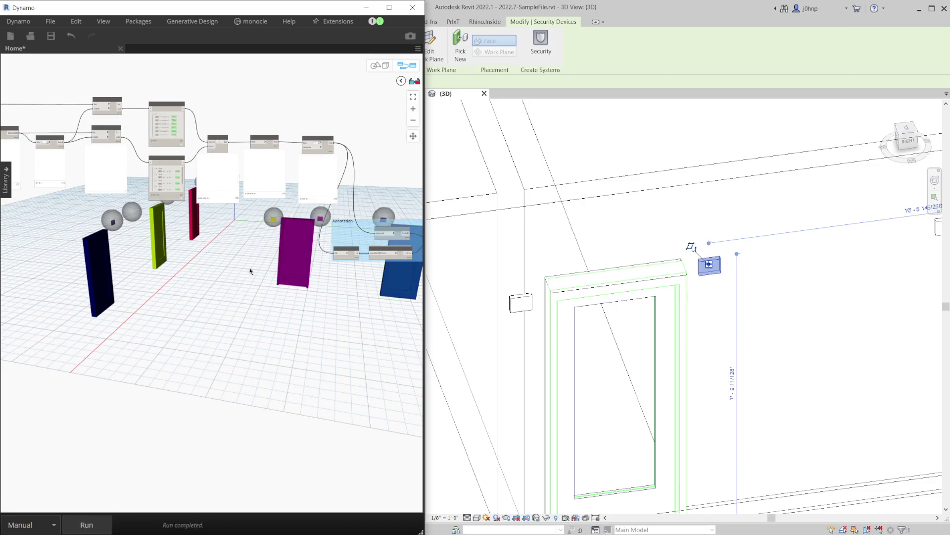
key(ctrl+b)
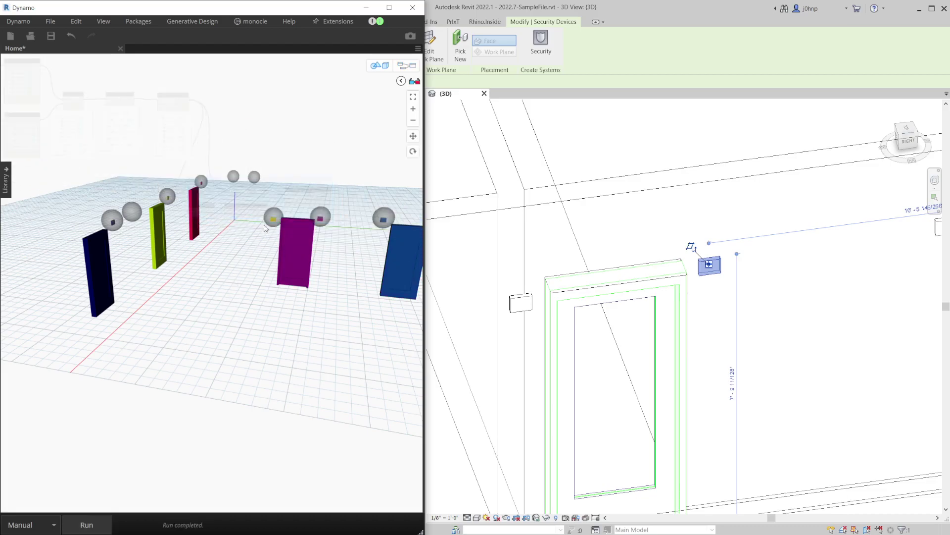
scroll(312, 229, up, 2)
scroll(311, 228, up, 2)
scroll(250, 204, up, 2)
scroll(320, 140, up, 2)
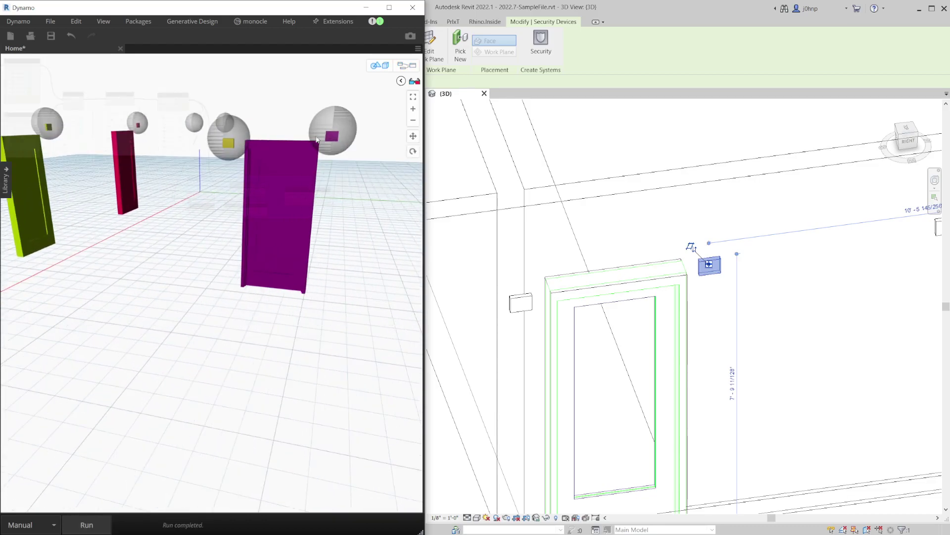
scroll(271, 197, down, 2)
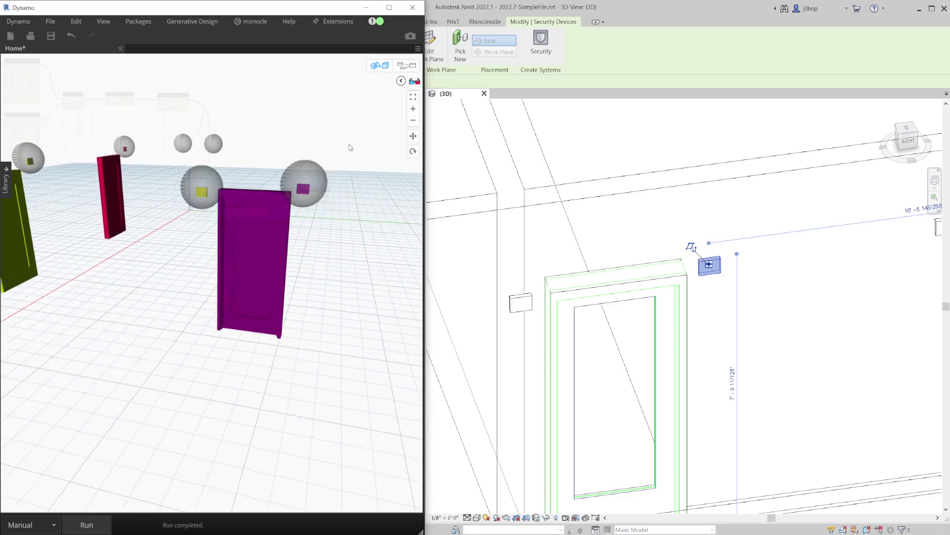
click(408, 69)
key(ctrl+b)
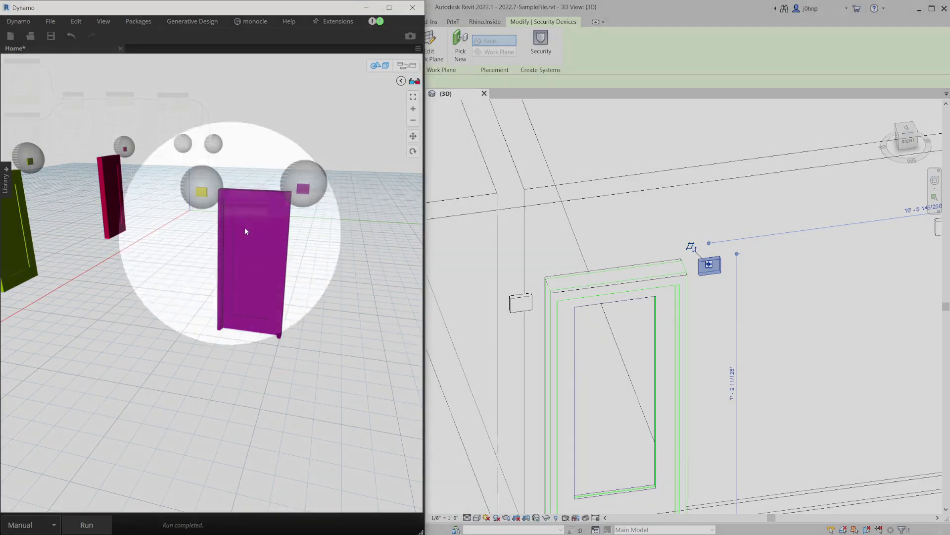
scroll(269, 256, down, 3)
scroll(307, 268, down, 2)
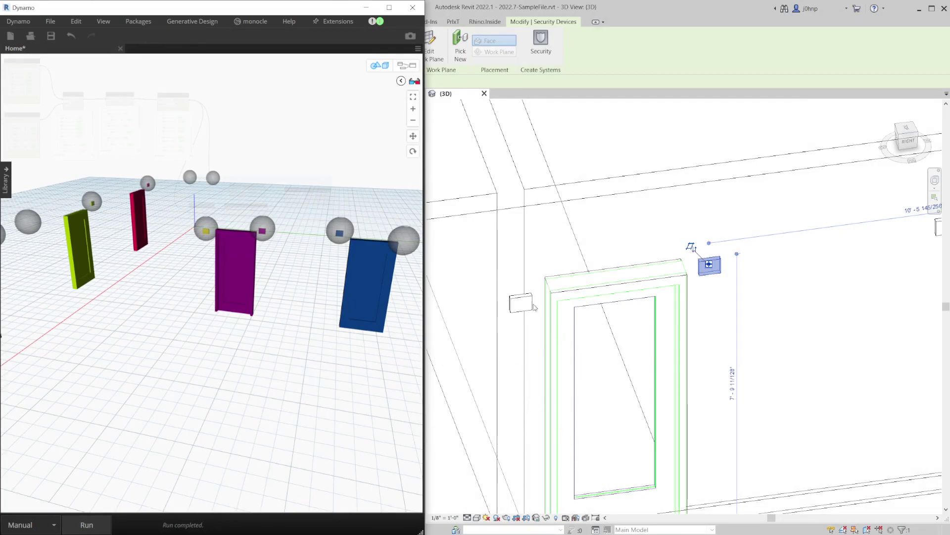
scroll(327, 281, down, 2)
click(403, 70)
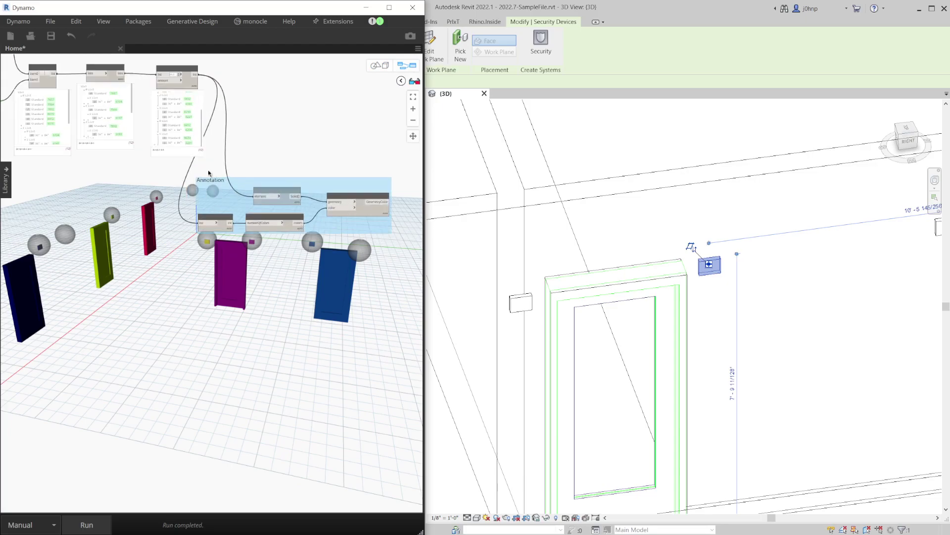
scroll(200, 89, up, 2)
middle_drag(201, 90, 261, 151)
scroll(261, 150, up, 1)
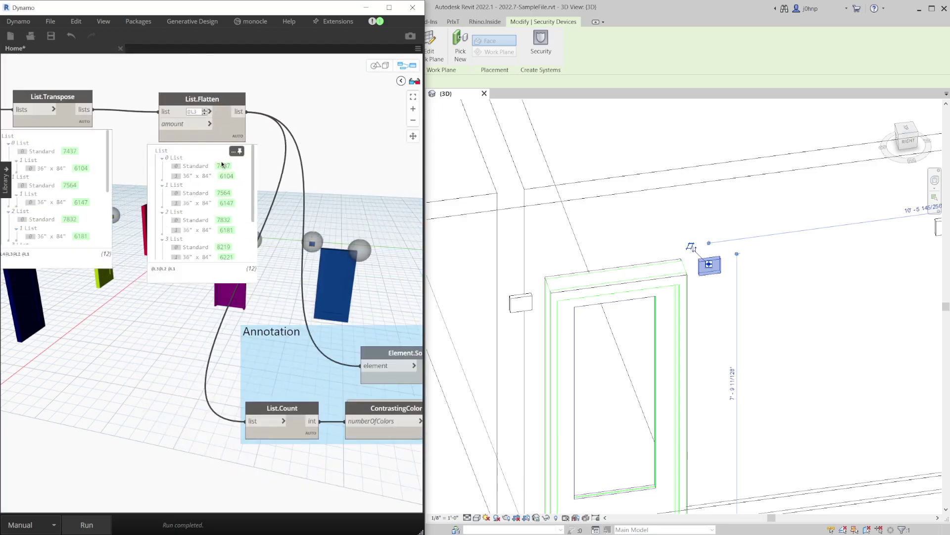
scroll(222, 168, down, 2)
scroll(227, 173, down, 1)
middle_drag(168, 181, 216, 189)
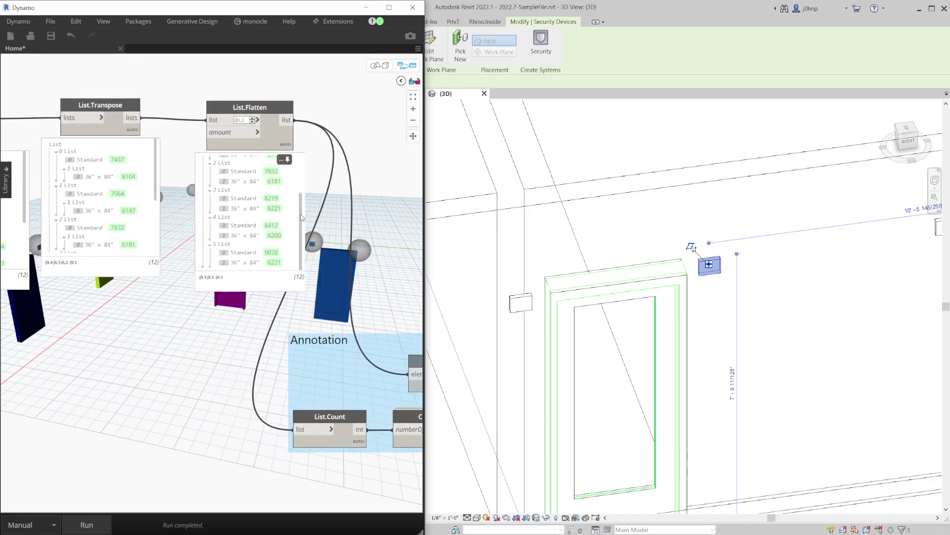
mouse_move(301, 213)
mouse_down()
mouse_move(301, 182)
mouse_move(301, 218)
mouse_up()
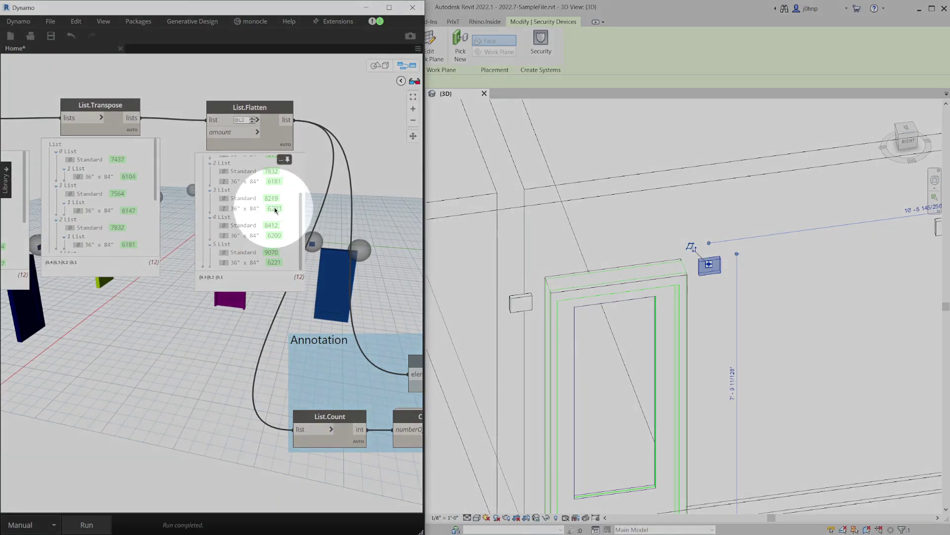
Slide the first door right along the wall beside the second door near the device.
scroll(396, 256, down, 2)
scroll(616, 265, down, 2)
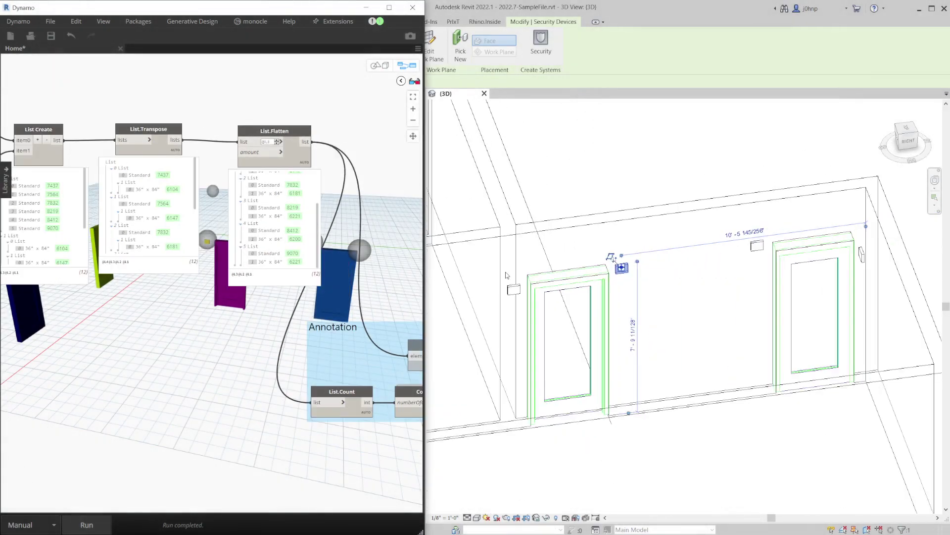
scroll(619, 267, down, 2)
click(695, 268)
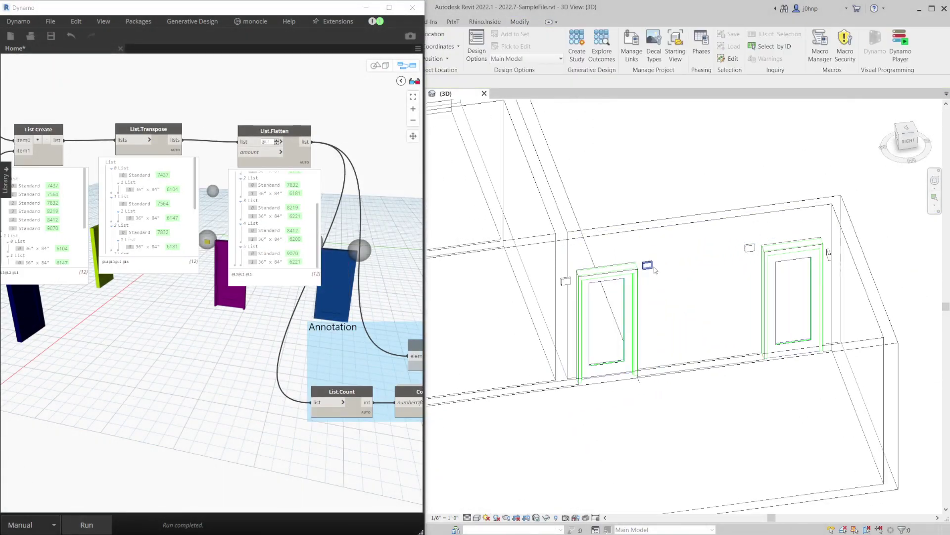
click(648, 266)
key(Escape)
click(636, 271)
drag(637, 271, 720, 271)
click(703, 436)
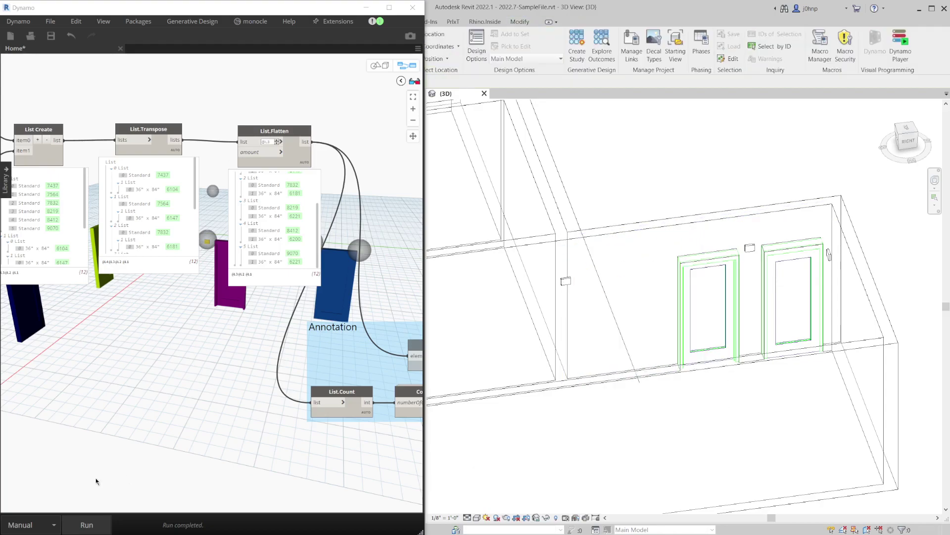
Orbit the Dynamo preview to confirm both doors now share the purple group colour.
key(ctrl+b)
scroll(292, 268, up, 3)
scroll(292, 268, up, 2)
right_drag(292, 267, 253, 258)
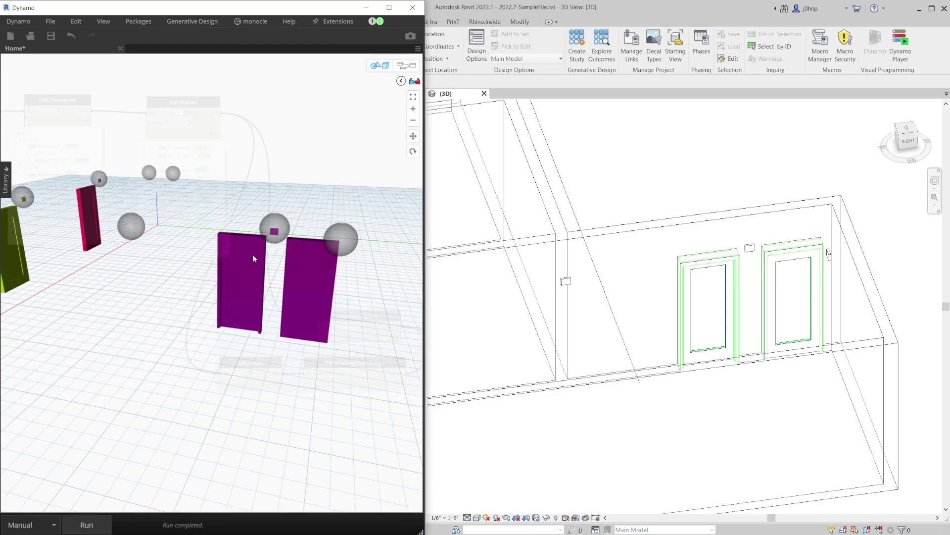
scroll(254, 258, up, 2)
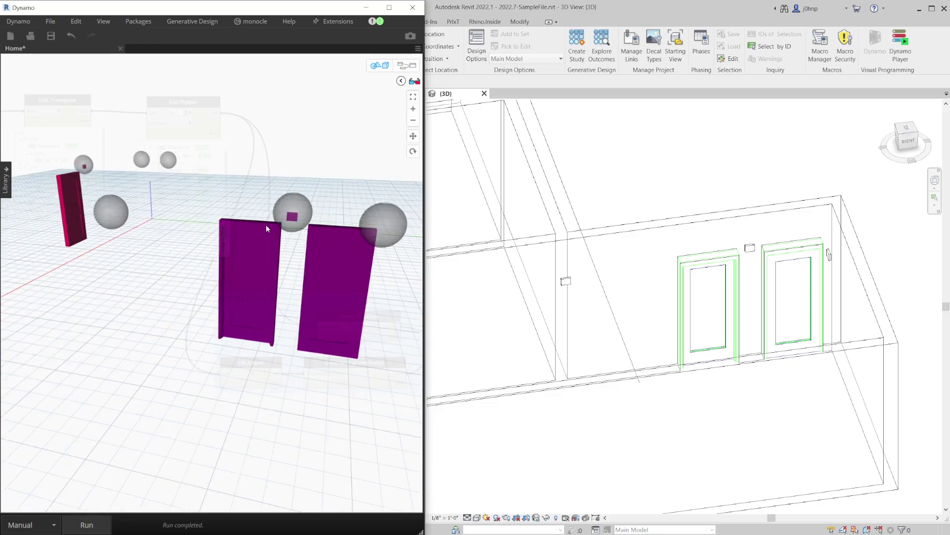
key(ctrl+b)
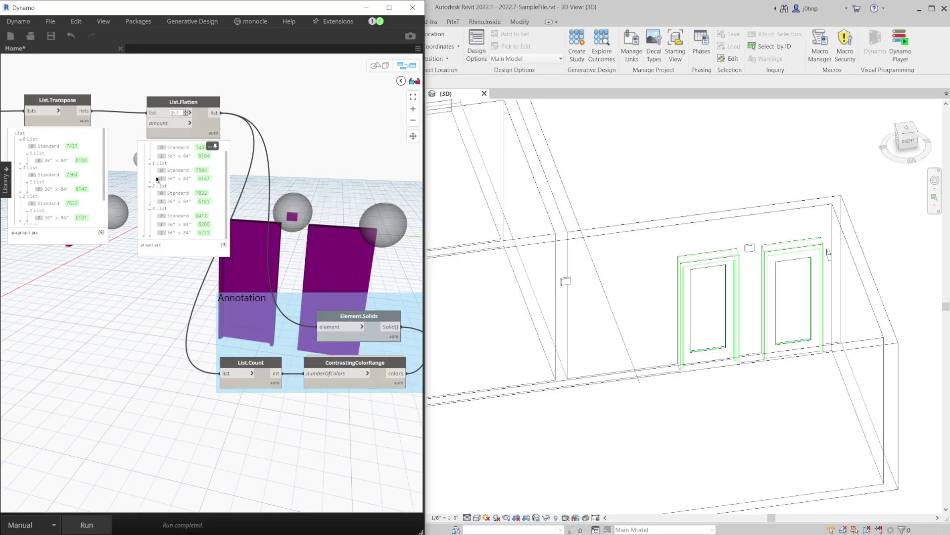
scroll(271, 223, down, 2)
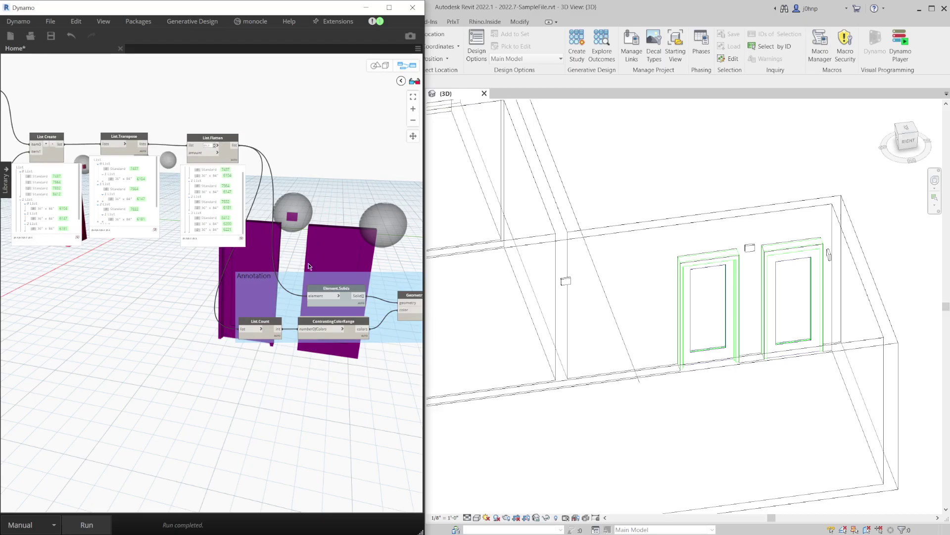
scroll(250, 236, up, 3)
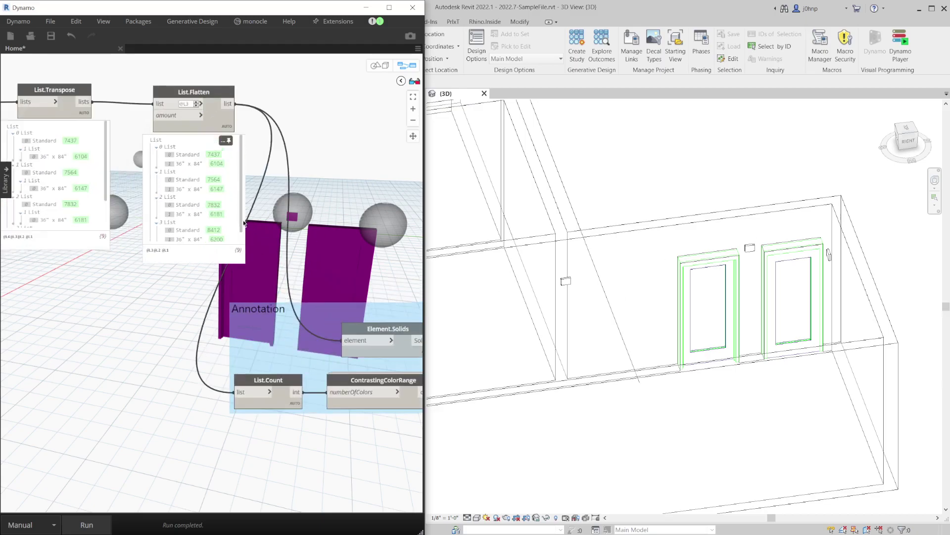
scroll(243, 226, up, 3)
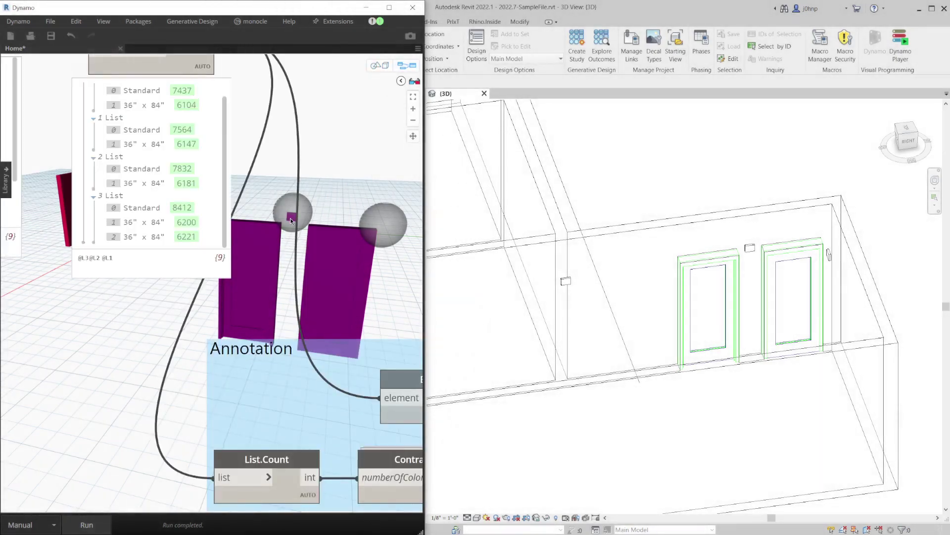
scroll(299, 209, down, 5)
scroll(299, 210, down, 5)
middle_drag(331, 218, 153, 219)
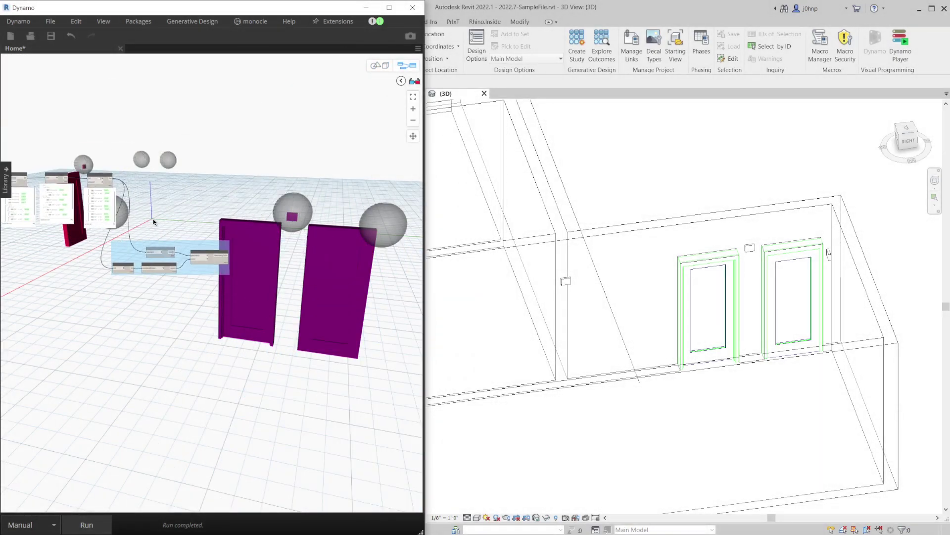
scroll(196, 230, up, 4)
Add Element.OverrideColorInView, fed by List.Flatten elements and ContrastingColorRange colours.
right_click(193, 187)
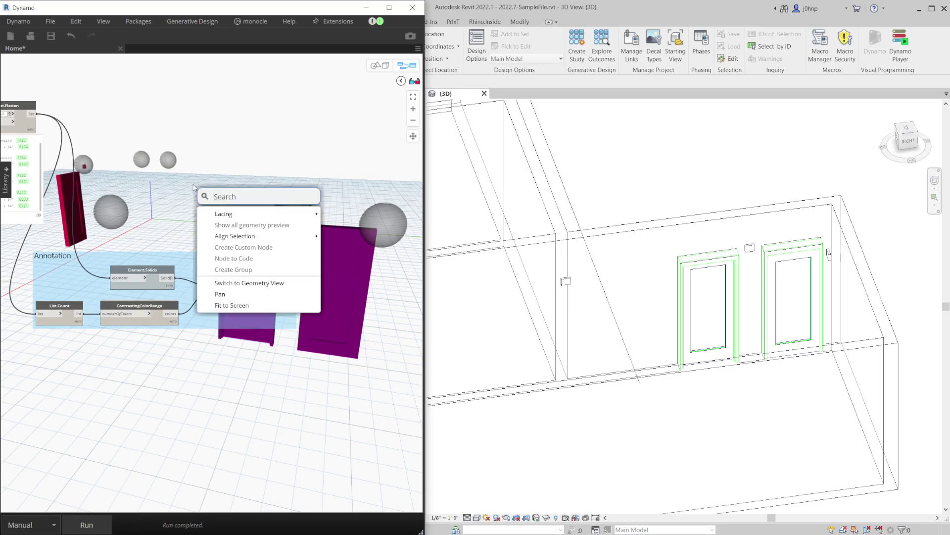
text(overridecolorin)
click(233, 217)
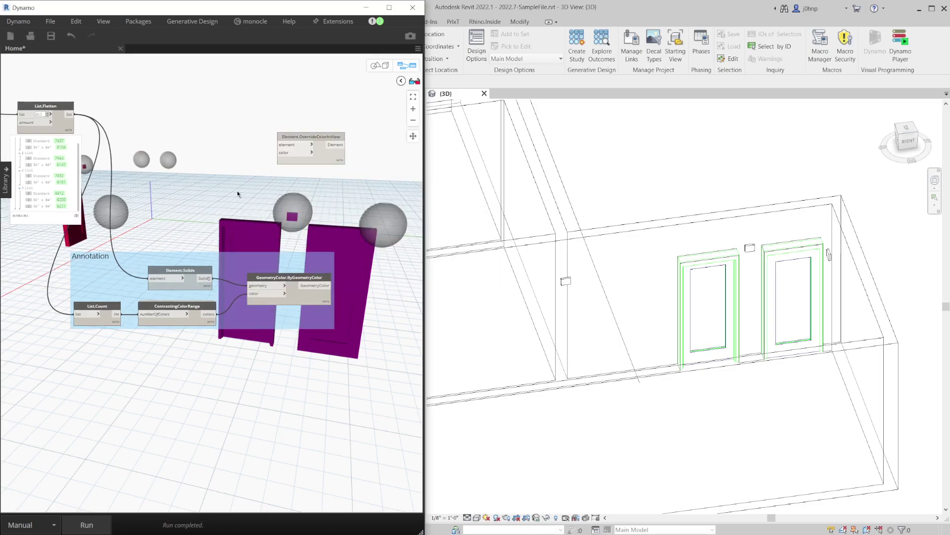
drag(72, 115, 277, 144)
click(278, 152)
Run the graph and orbit the Revit view to check each group's door colours.
click(87, 524)
scroll(829, 254, down, 5)
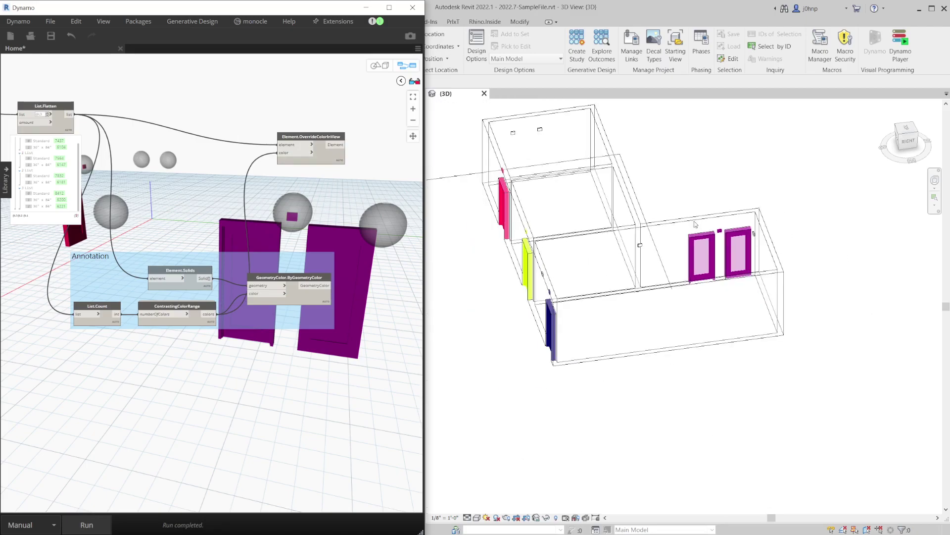
mouse_move(829, 255)
shift+middle_down()
mouse_move(585, 219)
mouse_move(817, 238)
shift+middle_up()
scroll(556, 314, down, 3)
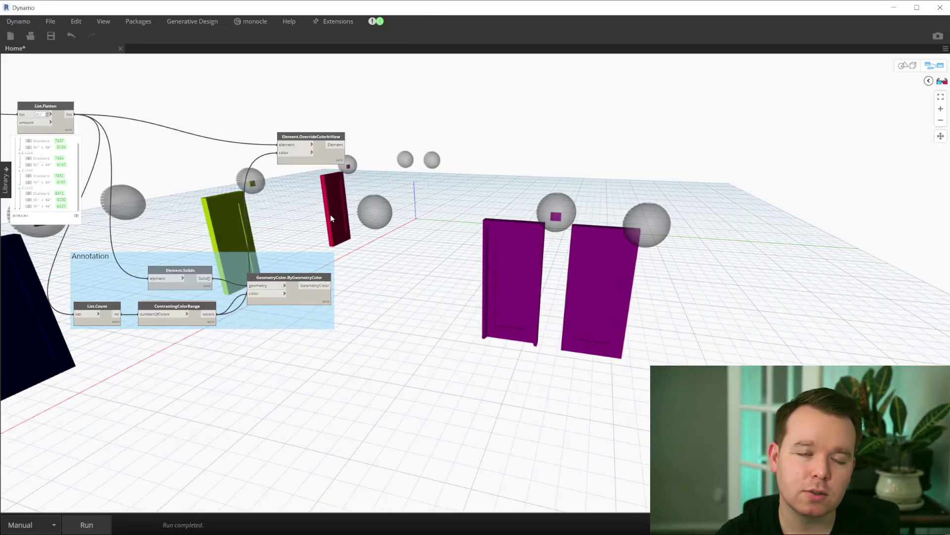
Change the Sphere.ByCenterPointRadius radius Number Slider value to 3.
scroll(218, 222, down, 3)
mouse_move(189, 218)
middle_down()
mouse_move(415, 216)
mouse_move(394, 266)
mouse_move(346, 274)
middle_up()
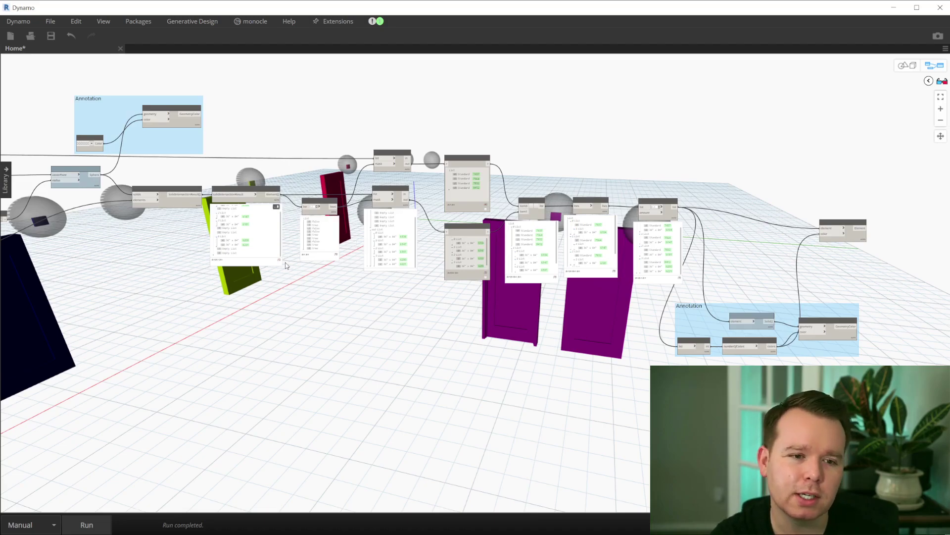
middle_drag(87, 223, 339, 230)
scroll(175, 236, up, 4)
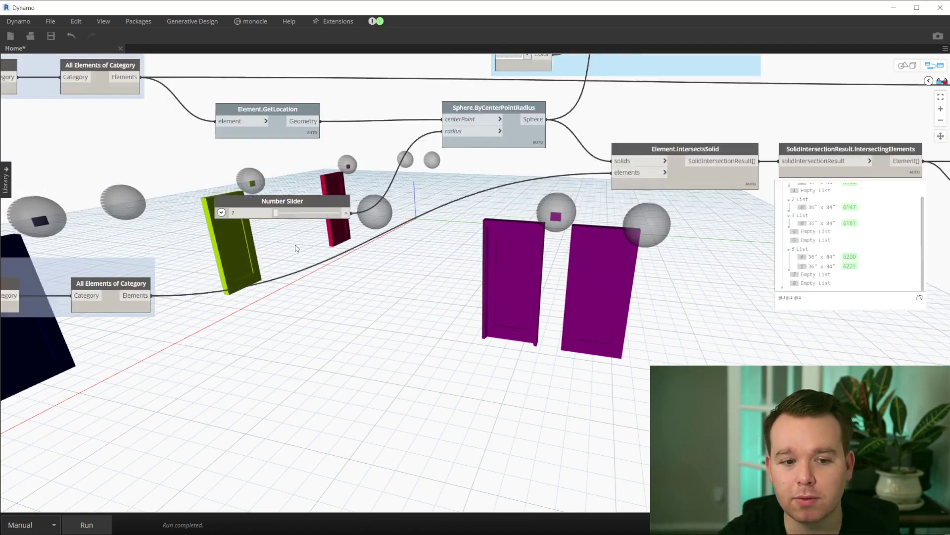
scroll(255, 219, up, 2)
double_click(251, 210)
text(3)
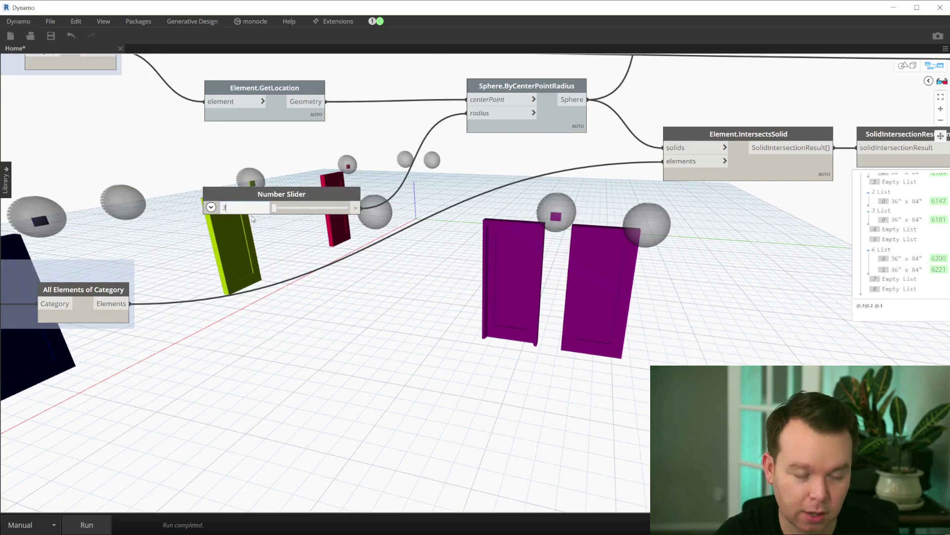
key(Return)
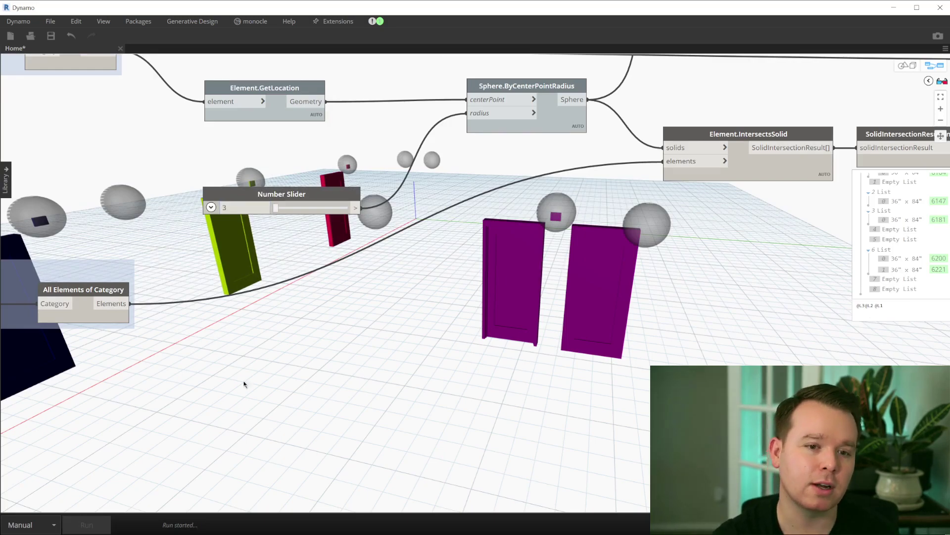